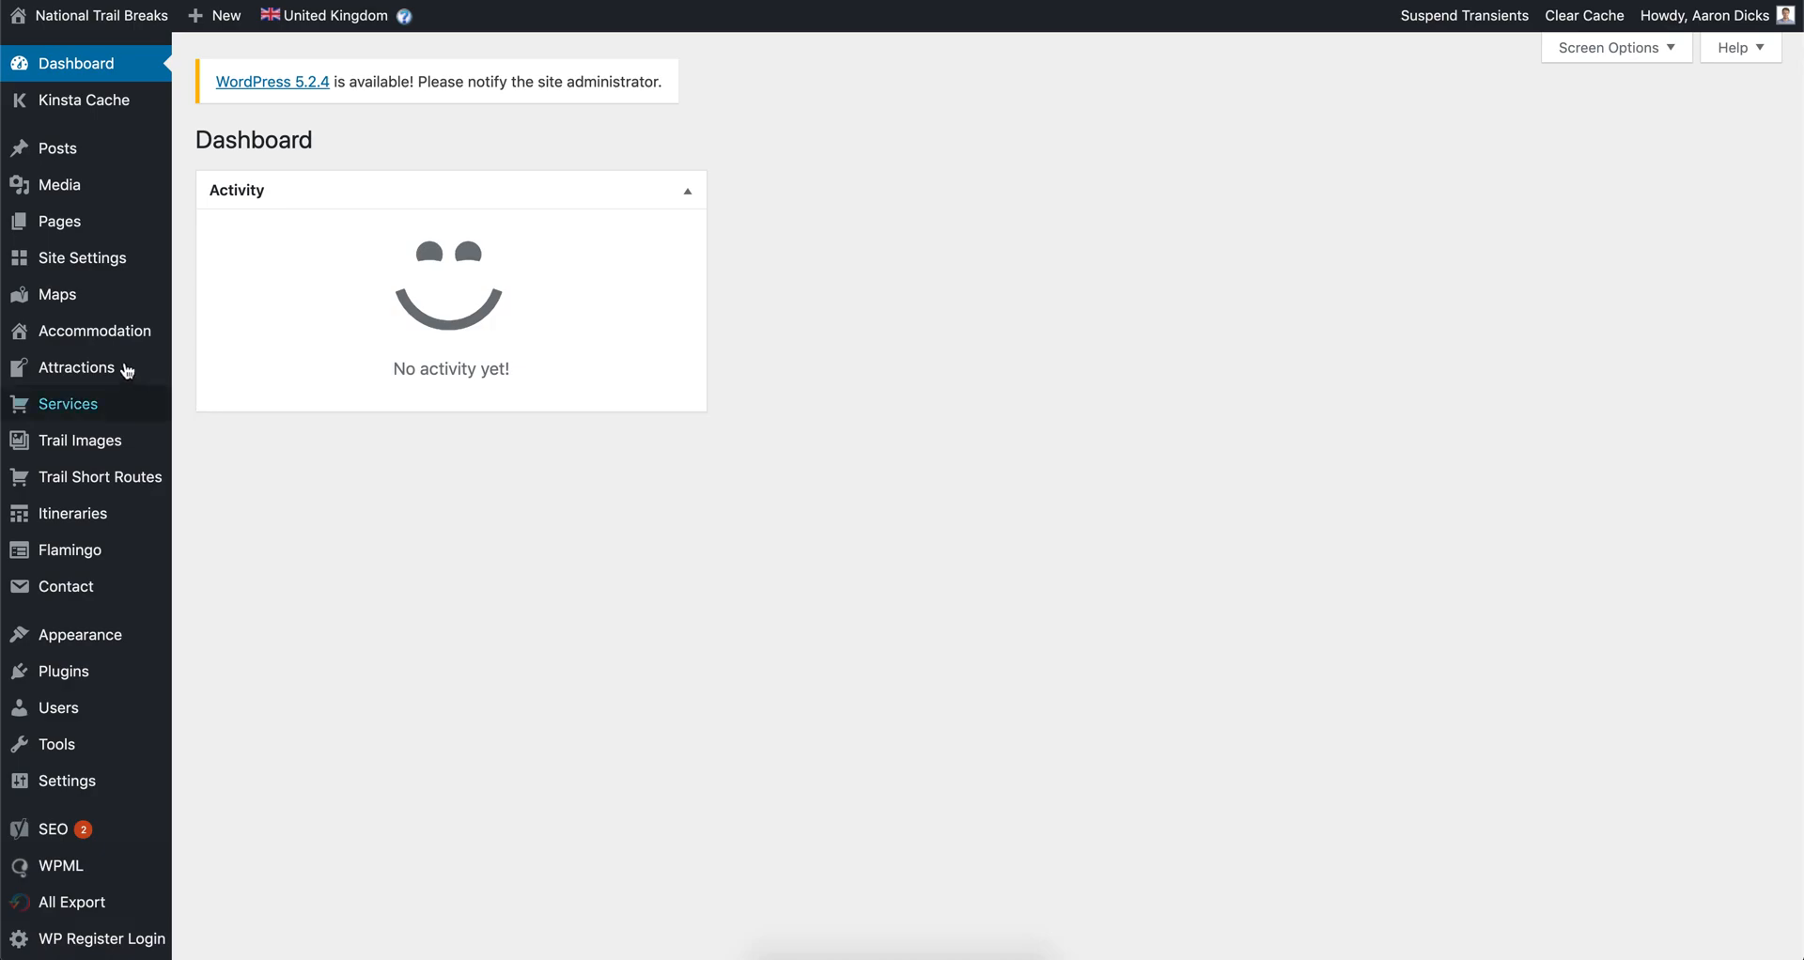
- Open the accommodation list and filter it by the Cleveland Way trail
left_click(99, 340)
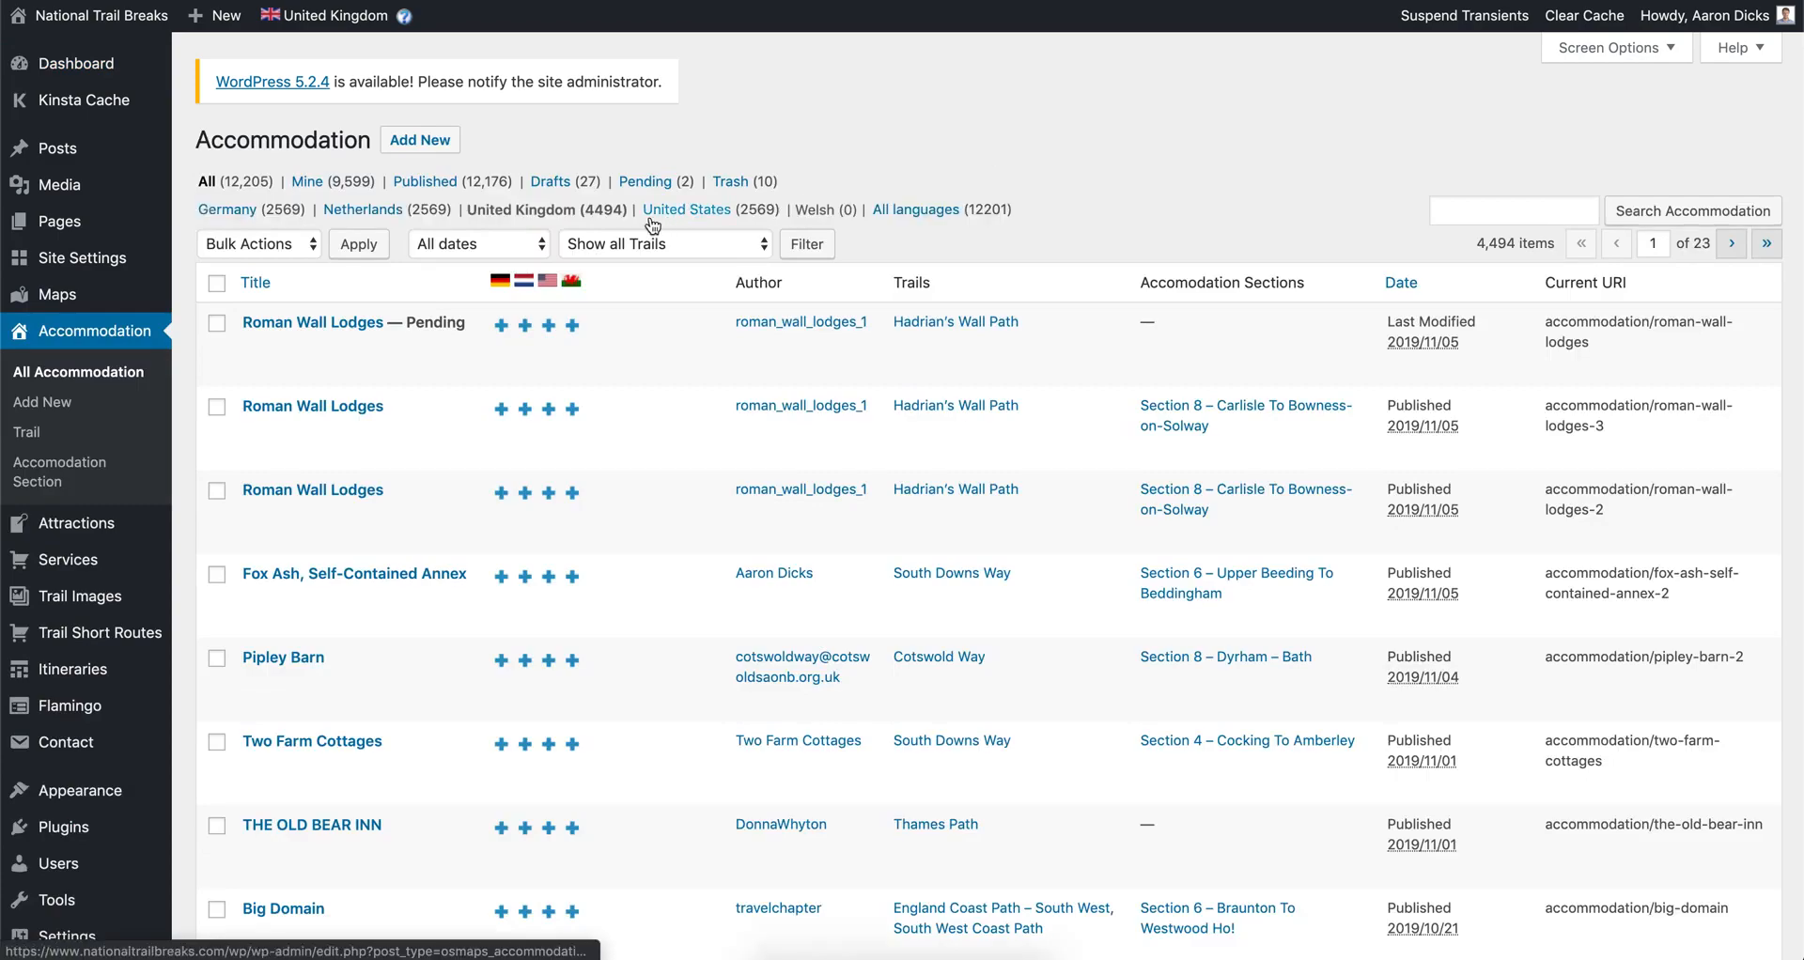
left_click(617, 244)
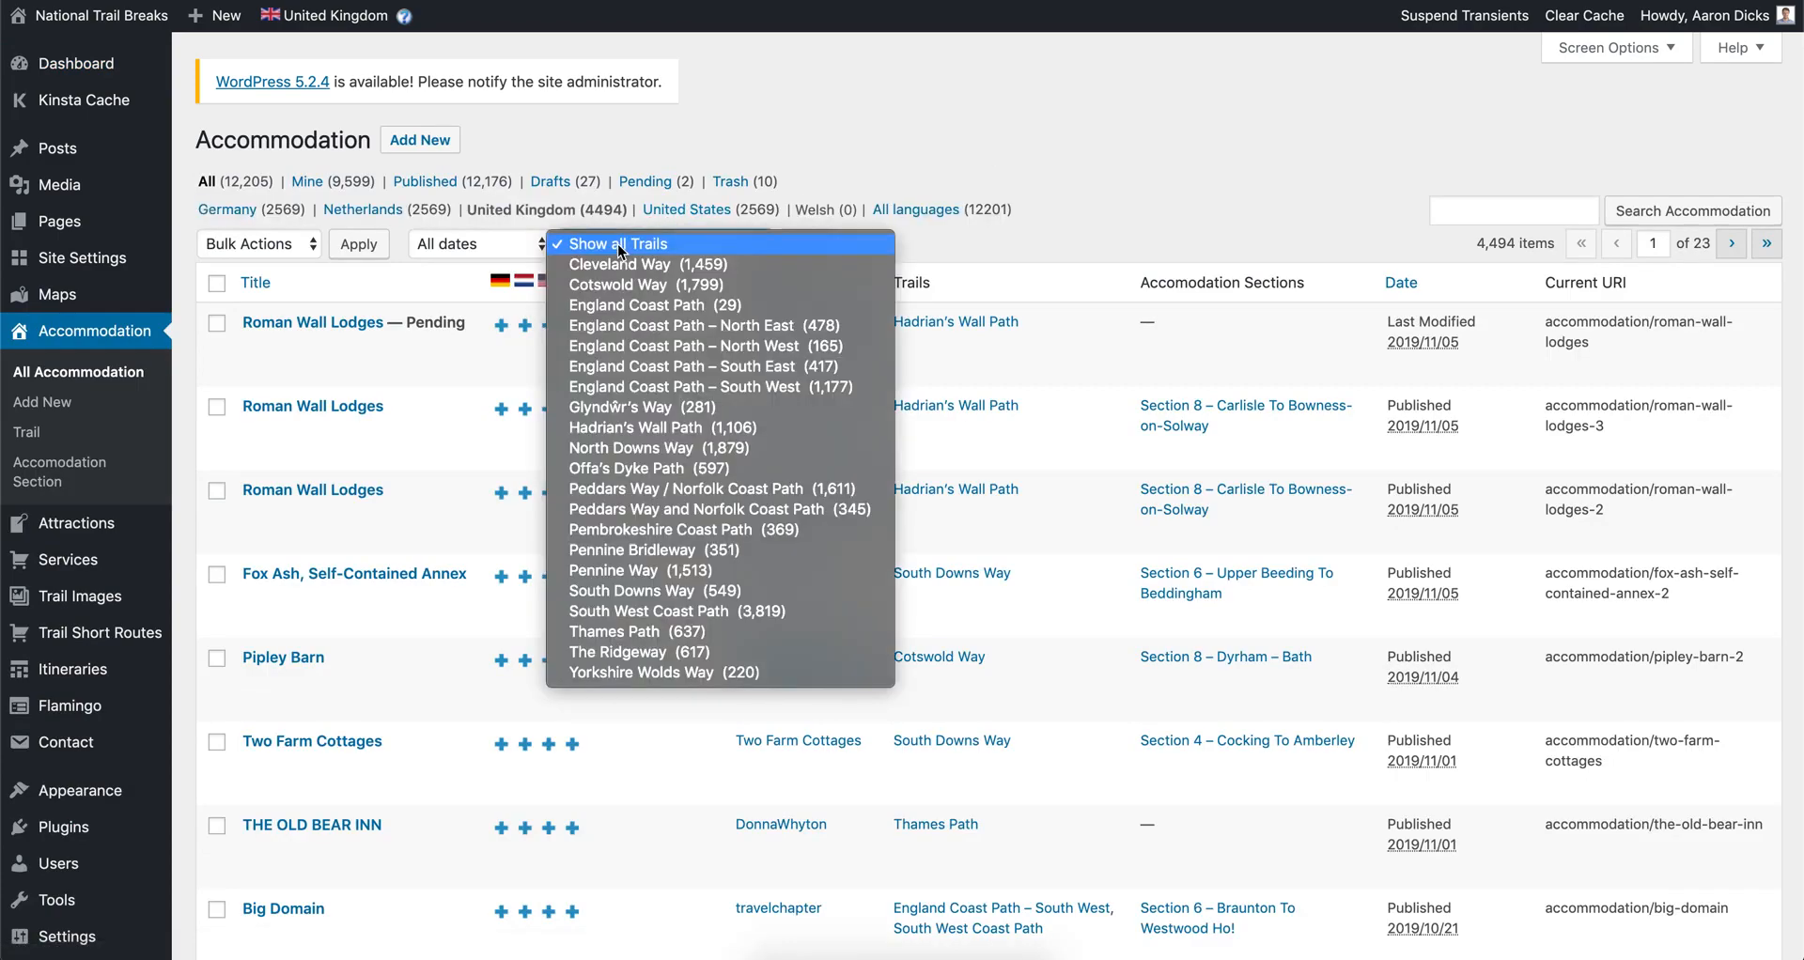
left_click(601, 265)
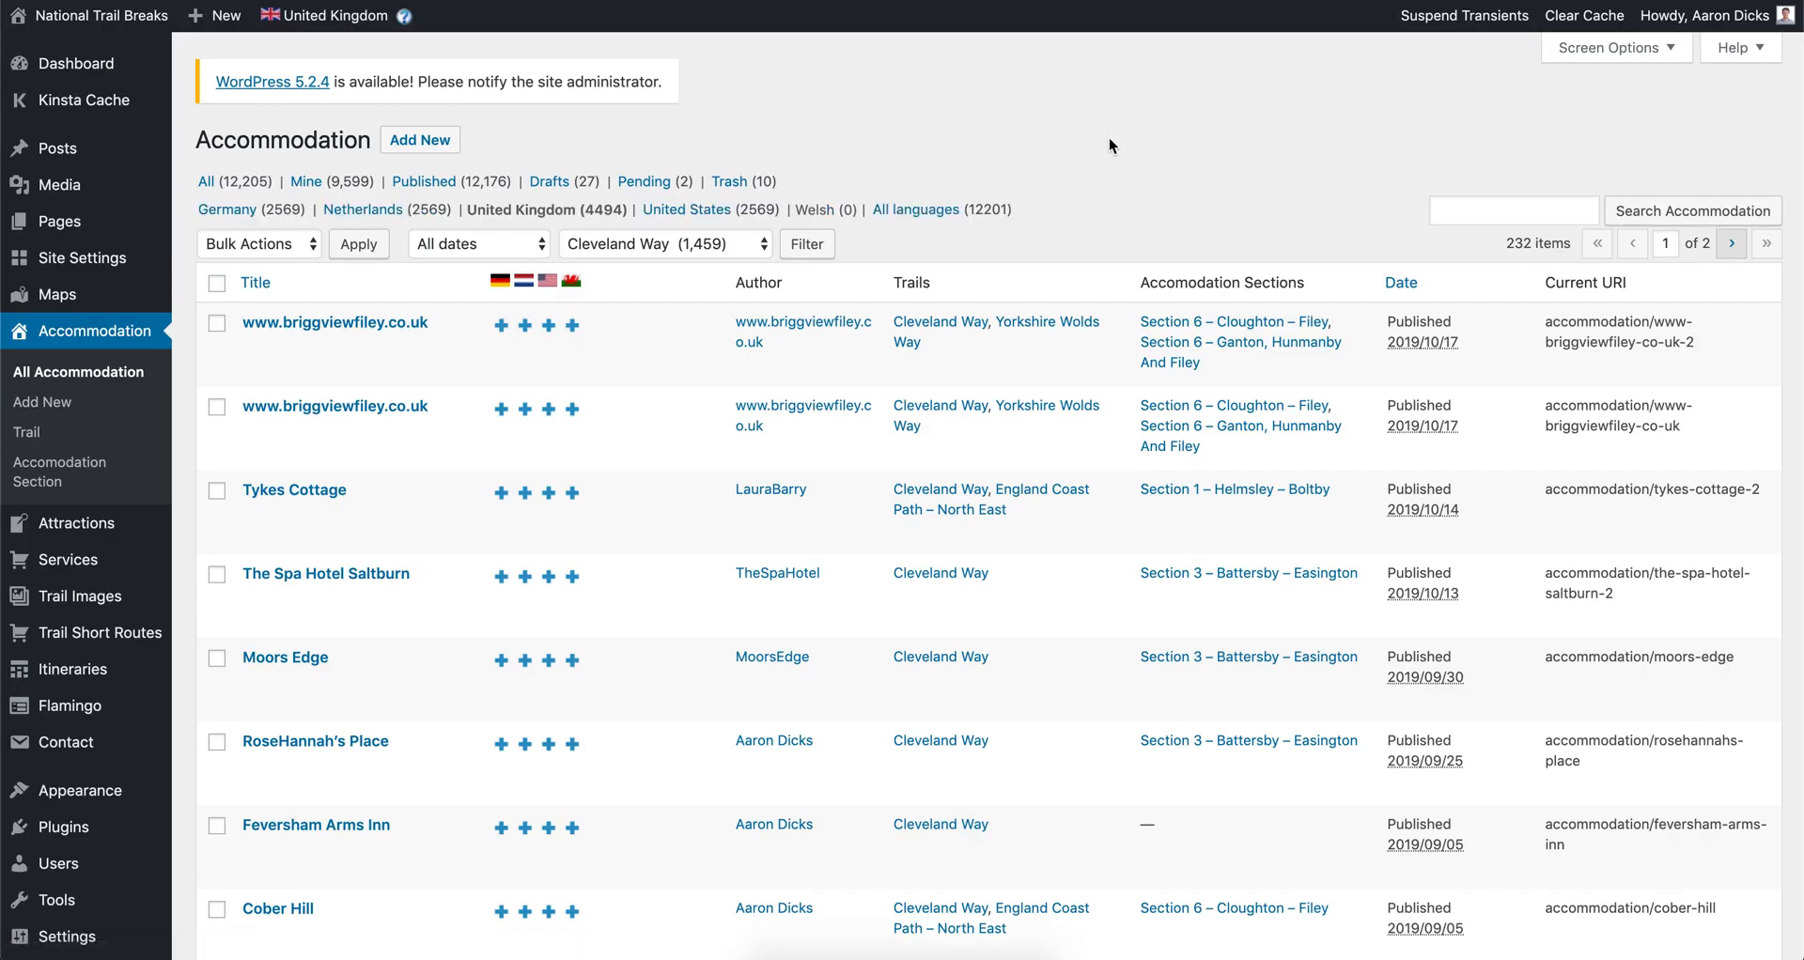
scroll(1109, 141, "down", 3)
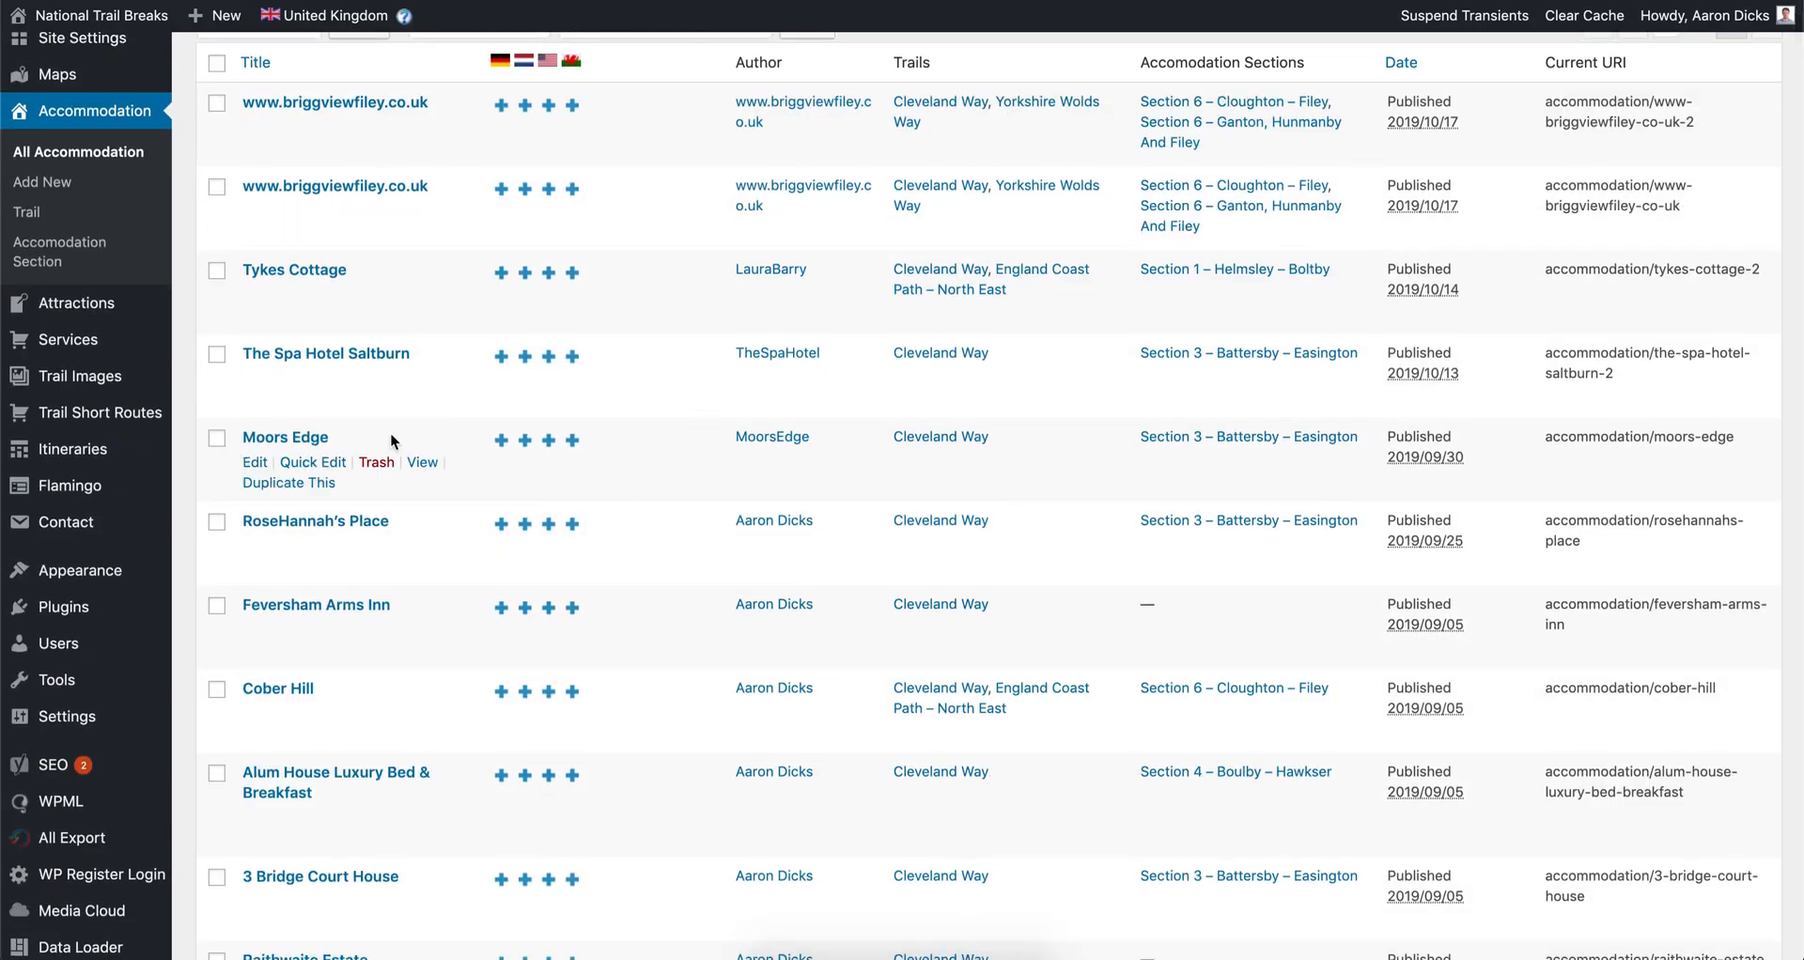
scroll(618, 376, "up", 3)
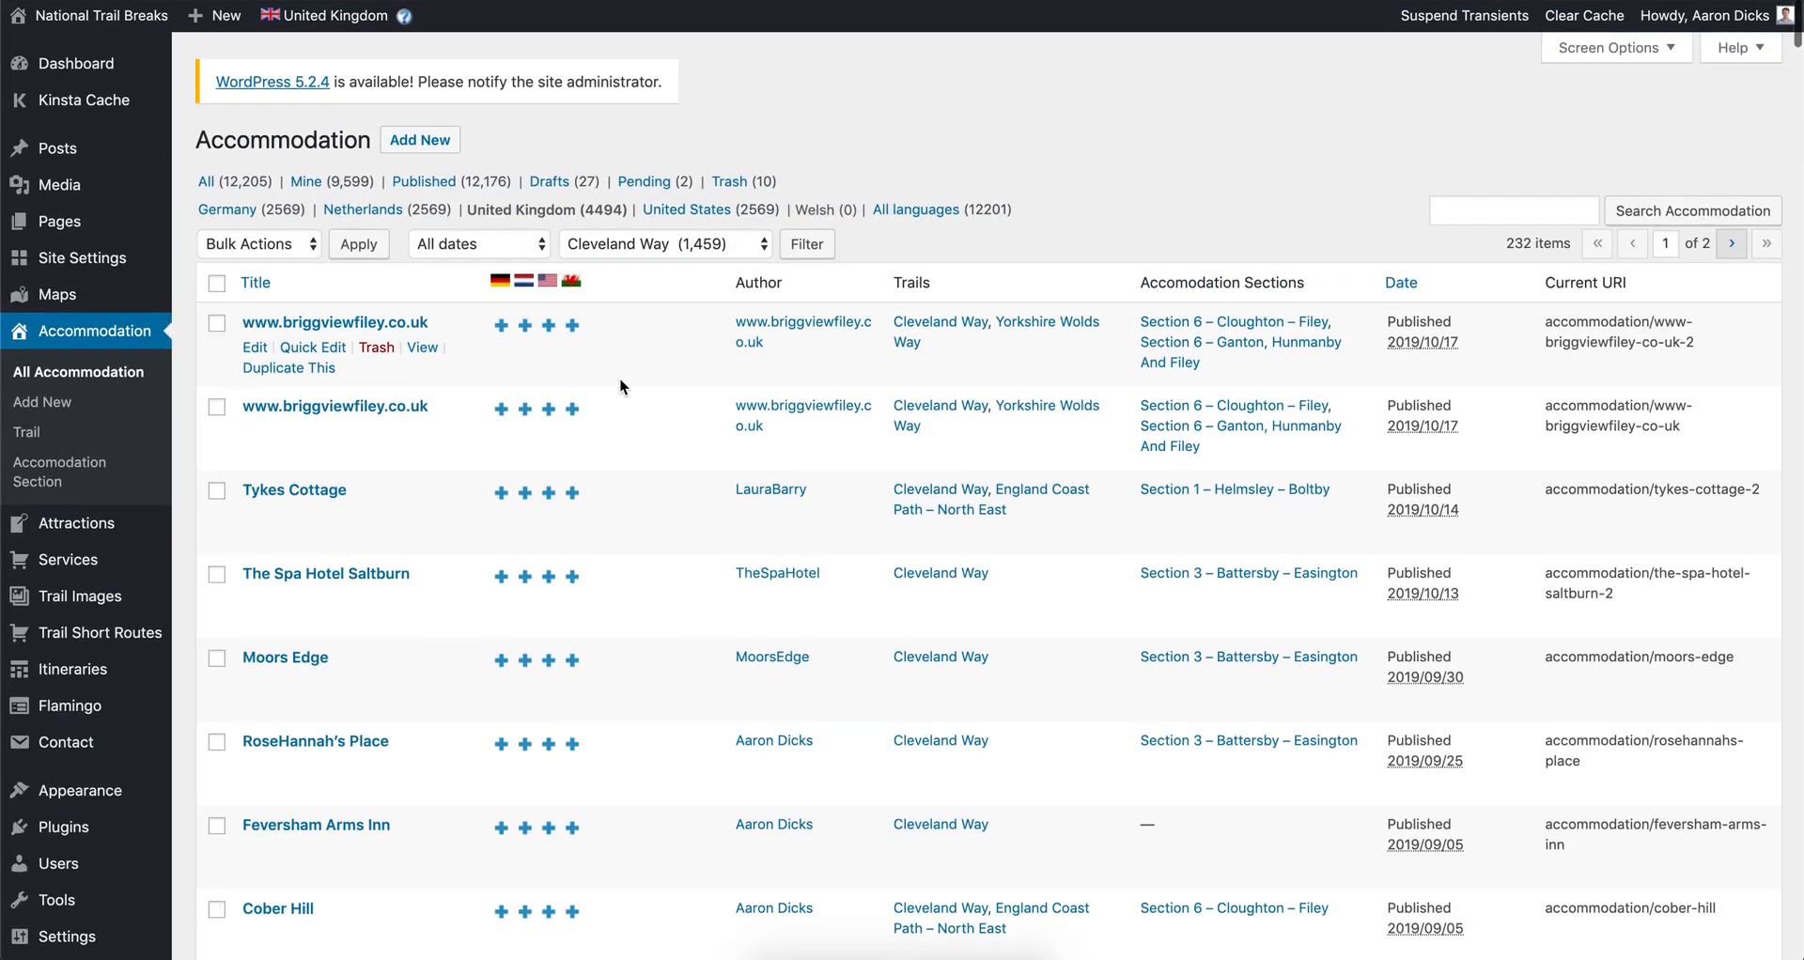
- Search the accommodation listings for "moors edge" and open the first result for editing
left_click(1457, 213)
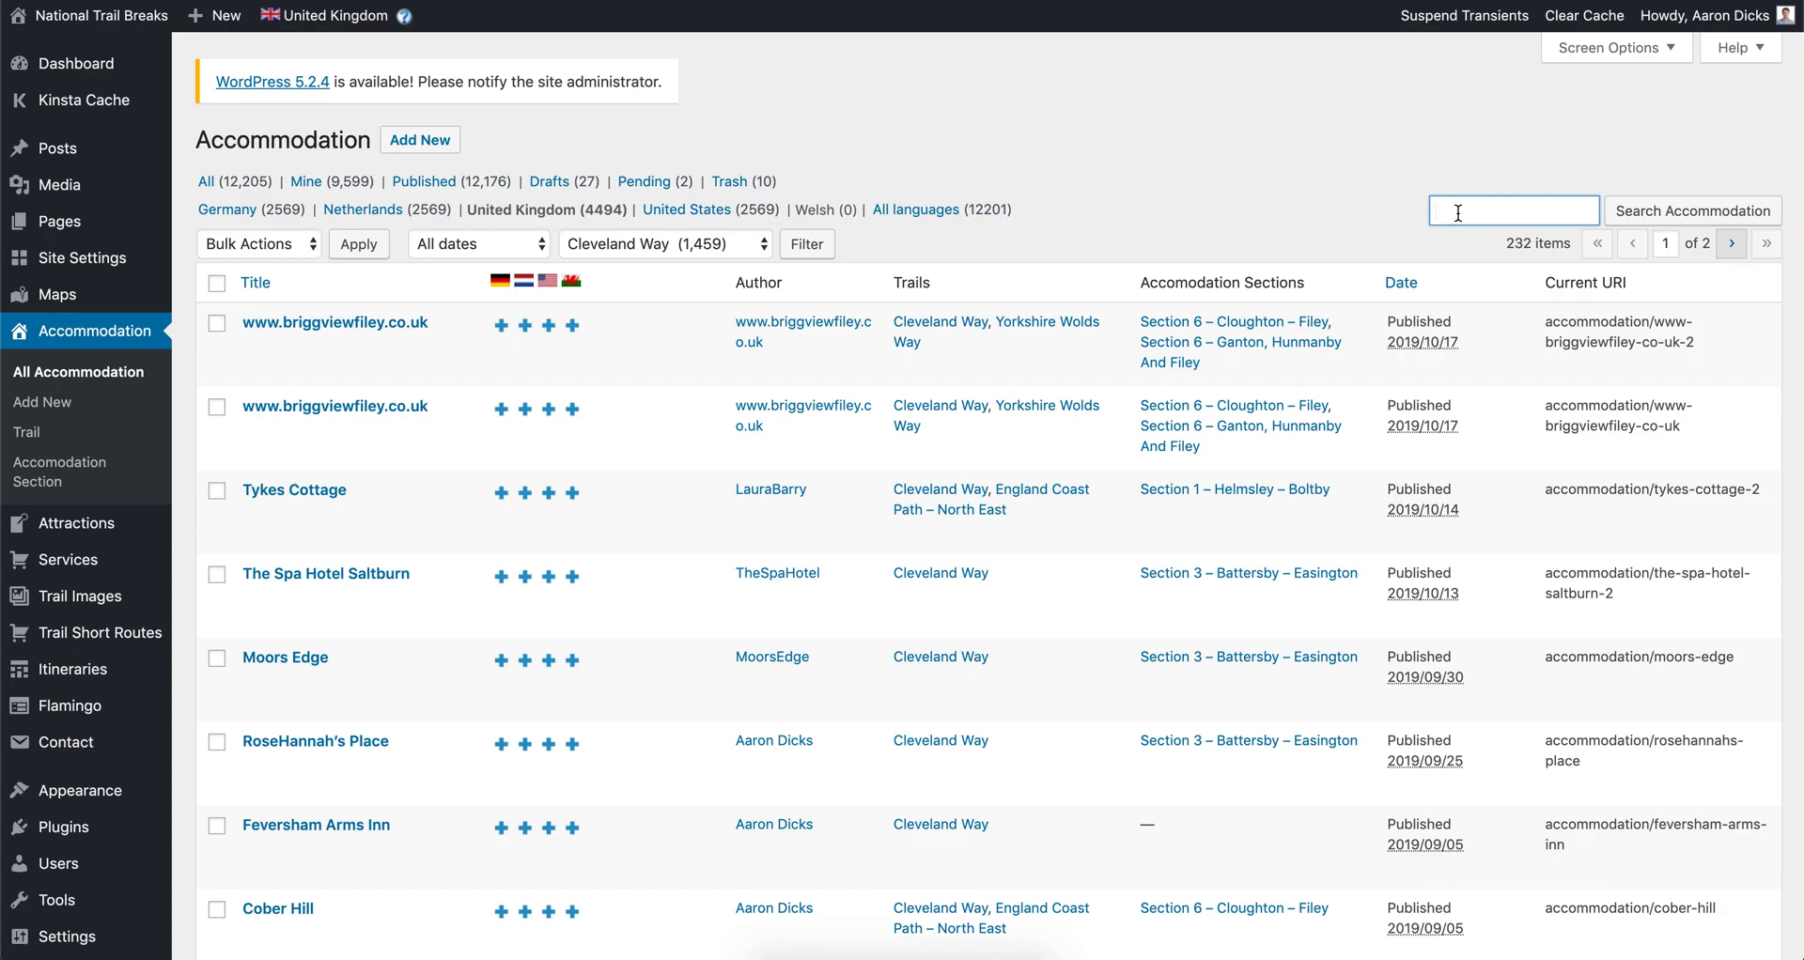
type("moors edge")
key("Return")
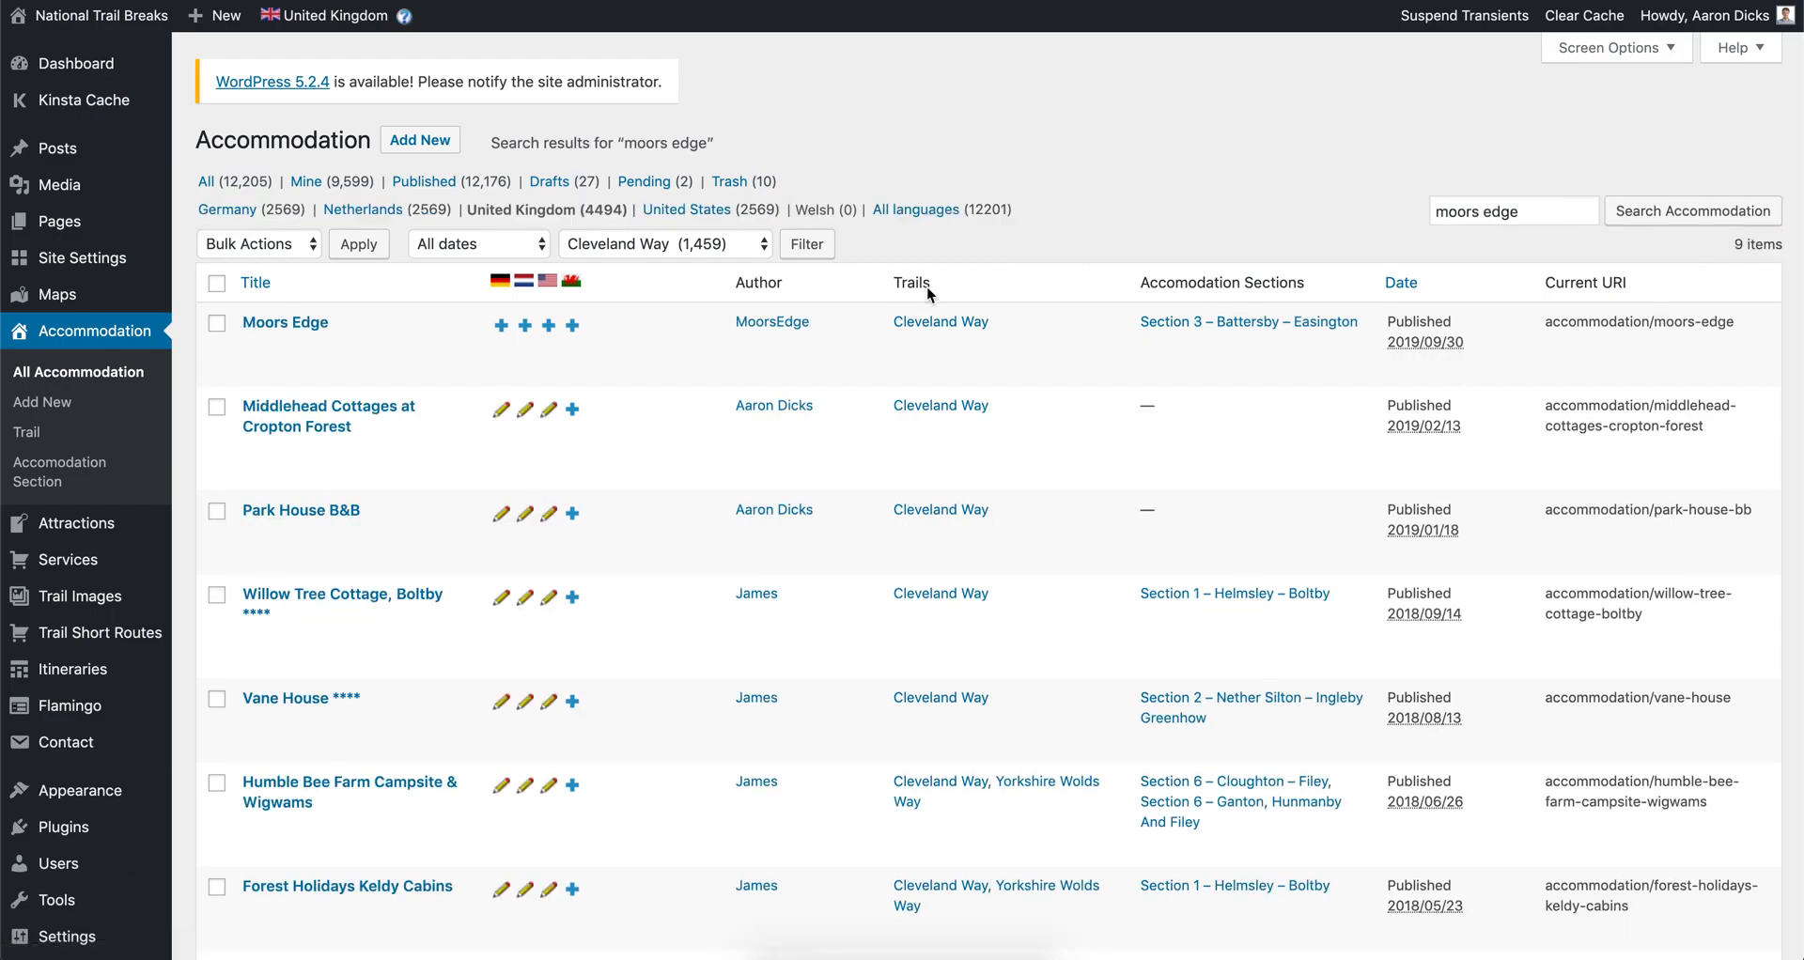
mouse_move(374, 319)
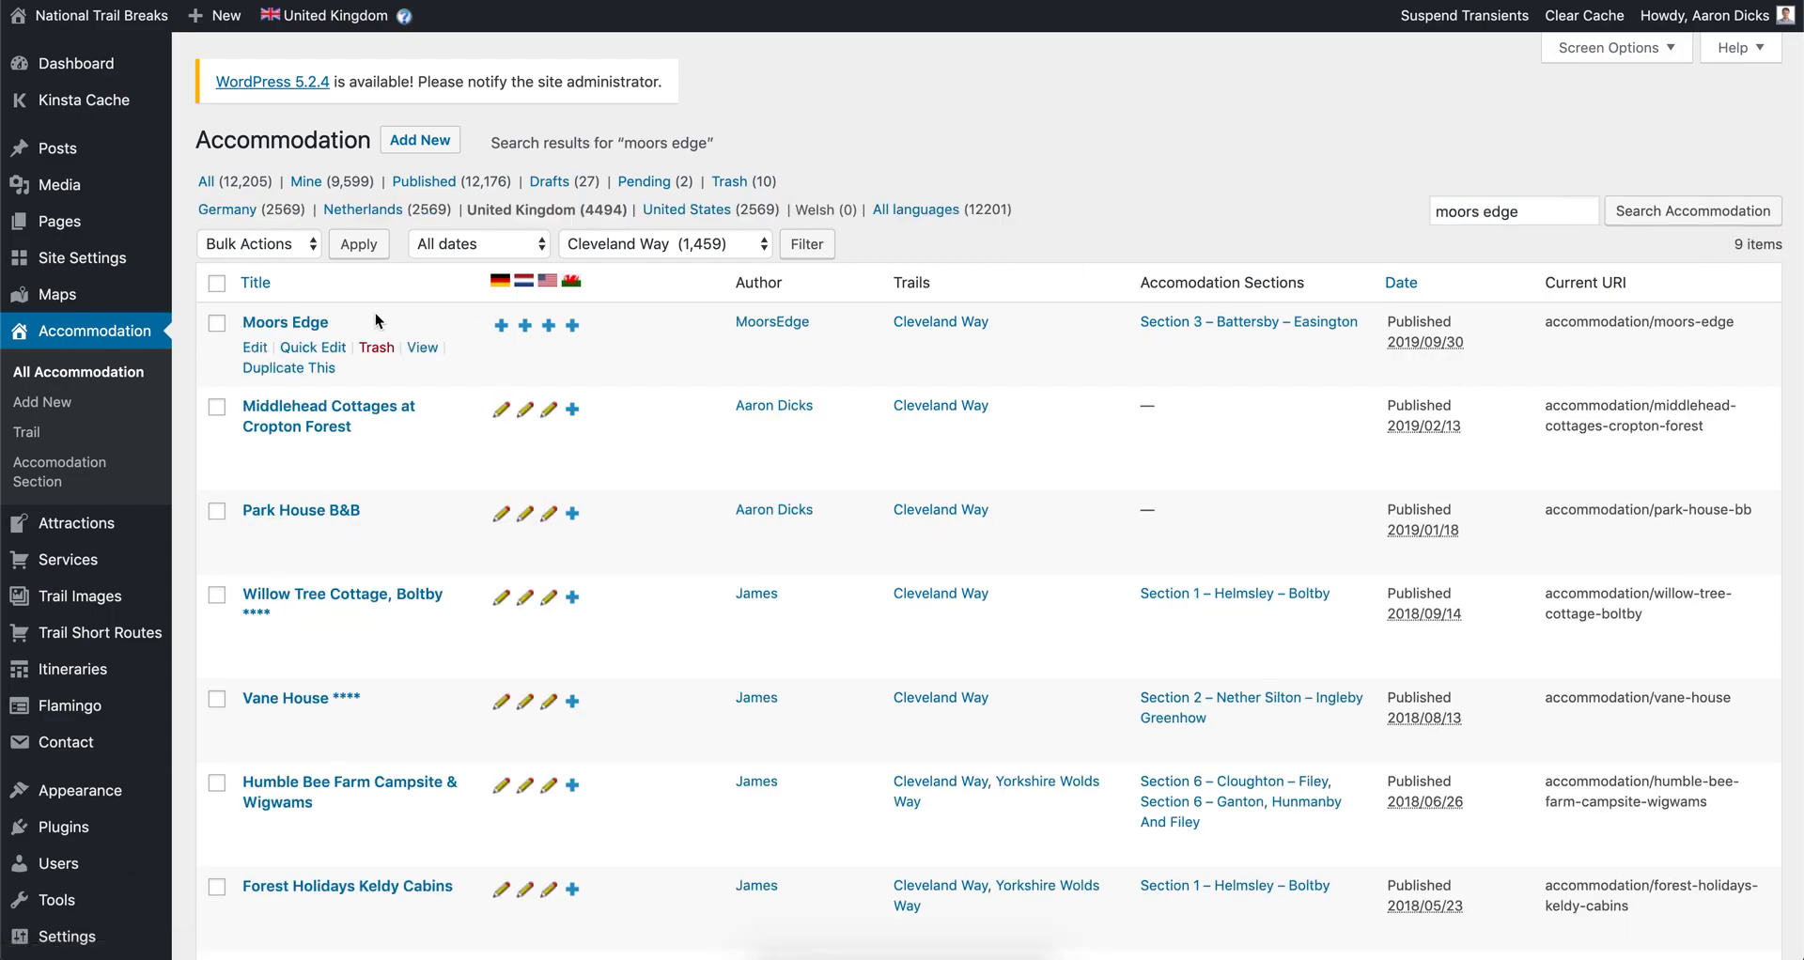
left_click(296, 328)
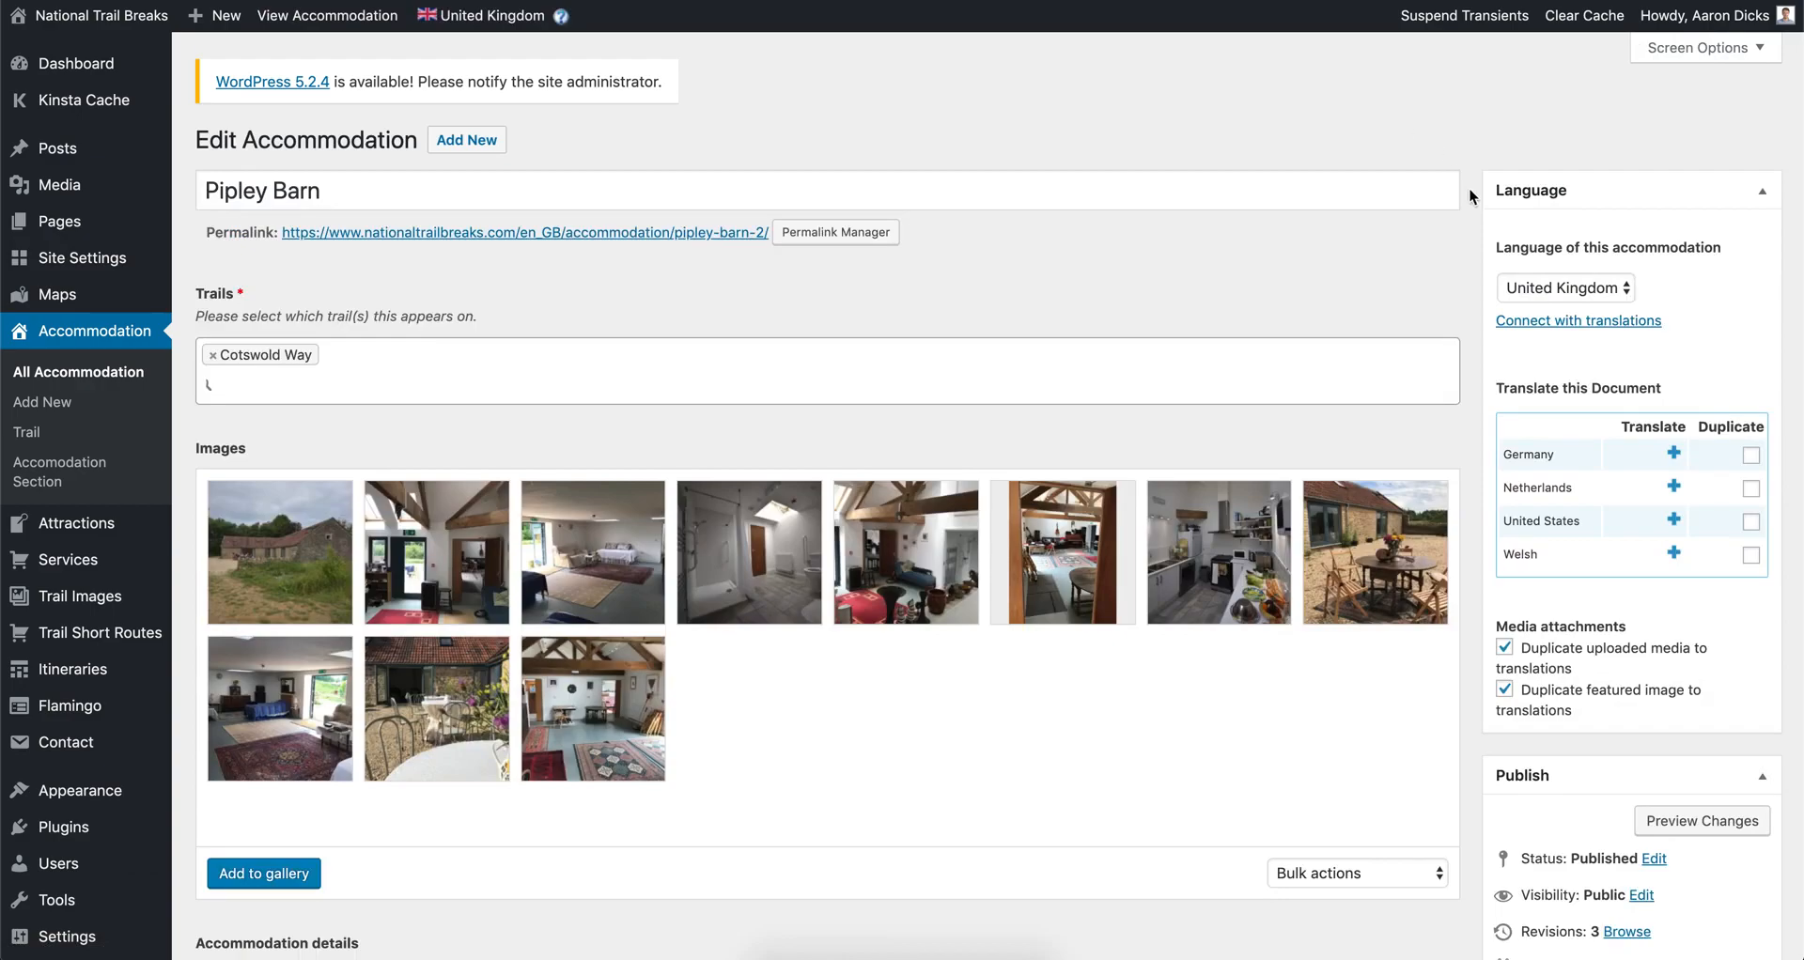
- Examine the listing's title, its trail choices and the image gallery, including the dialog for adding gallery images
left_click(1317, 184)
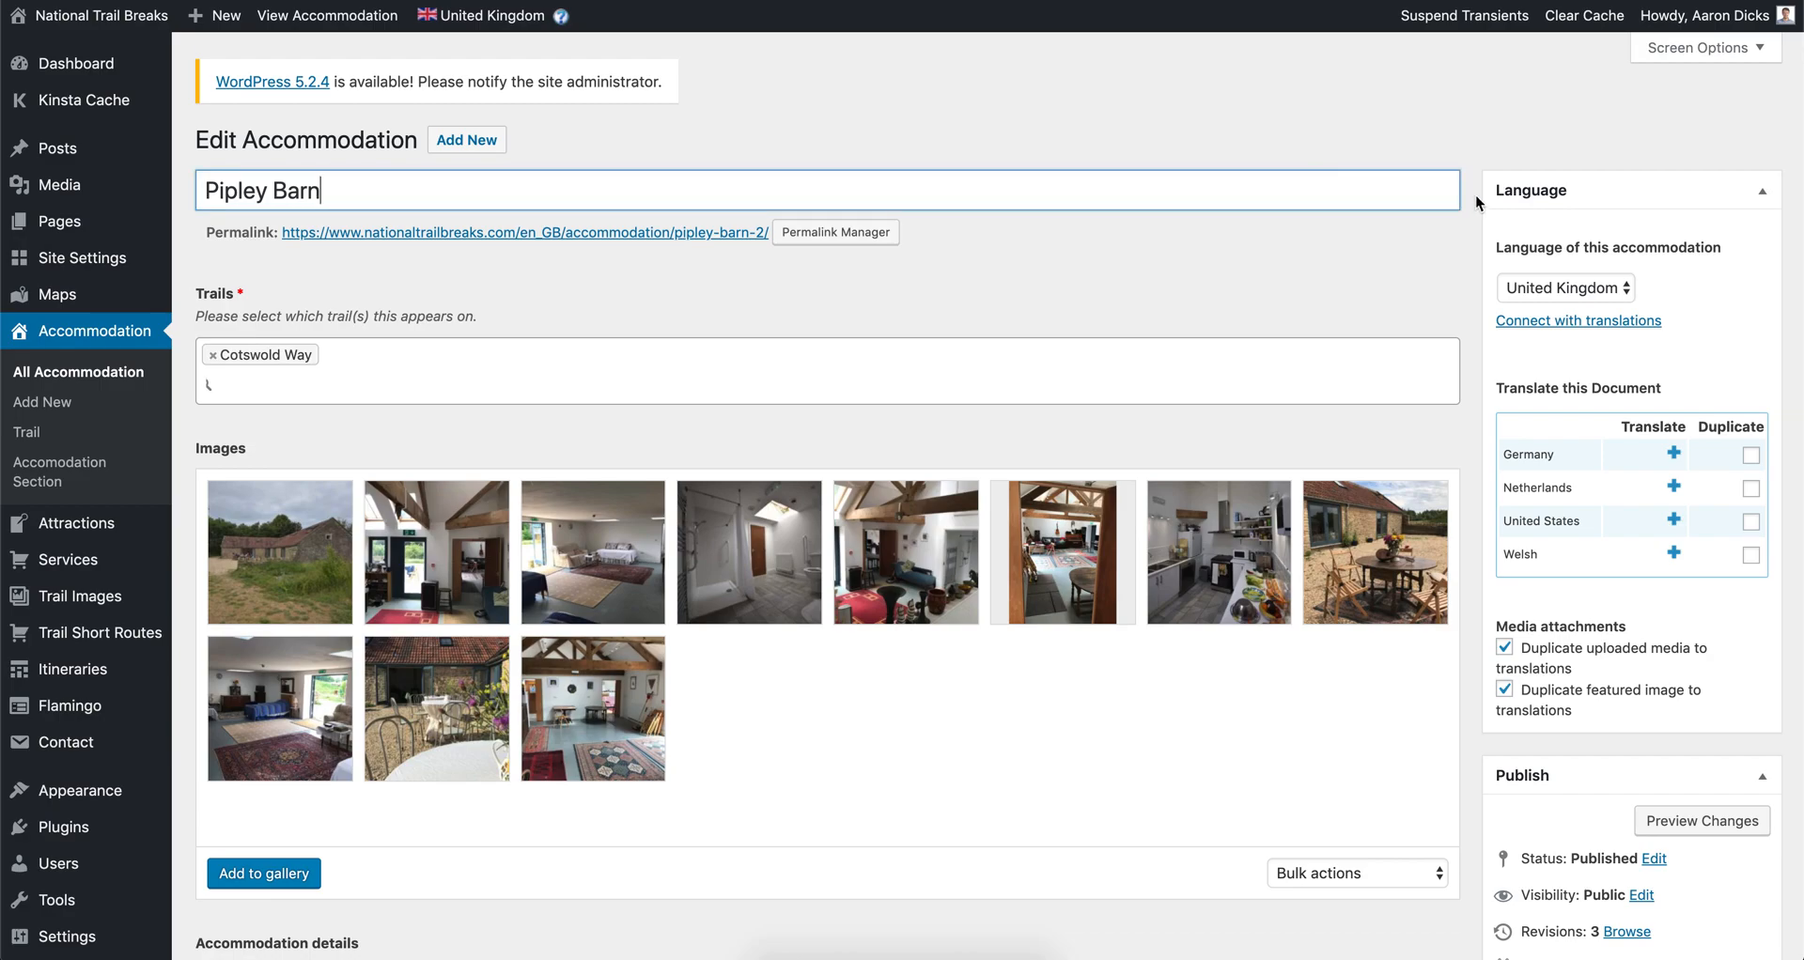
scroll(1475, 202, "down", 2)
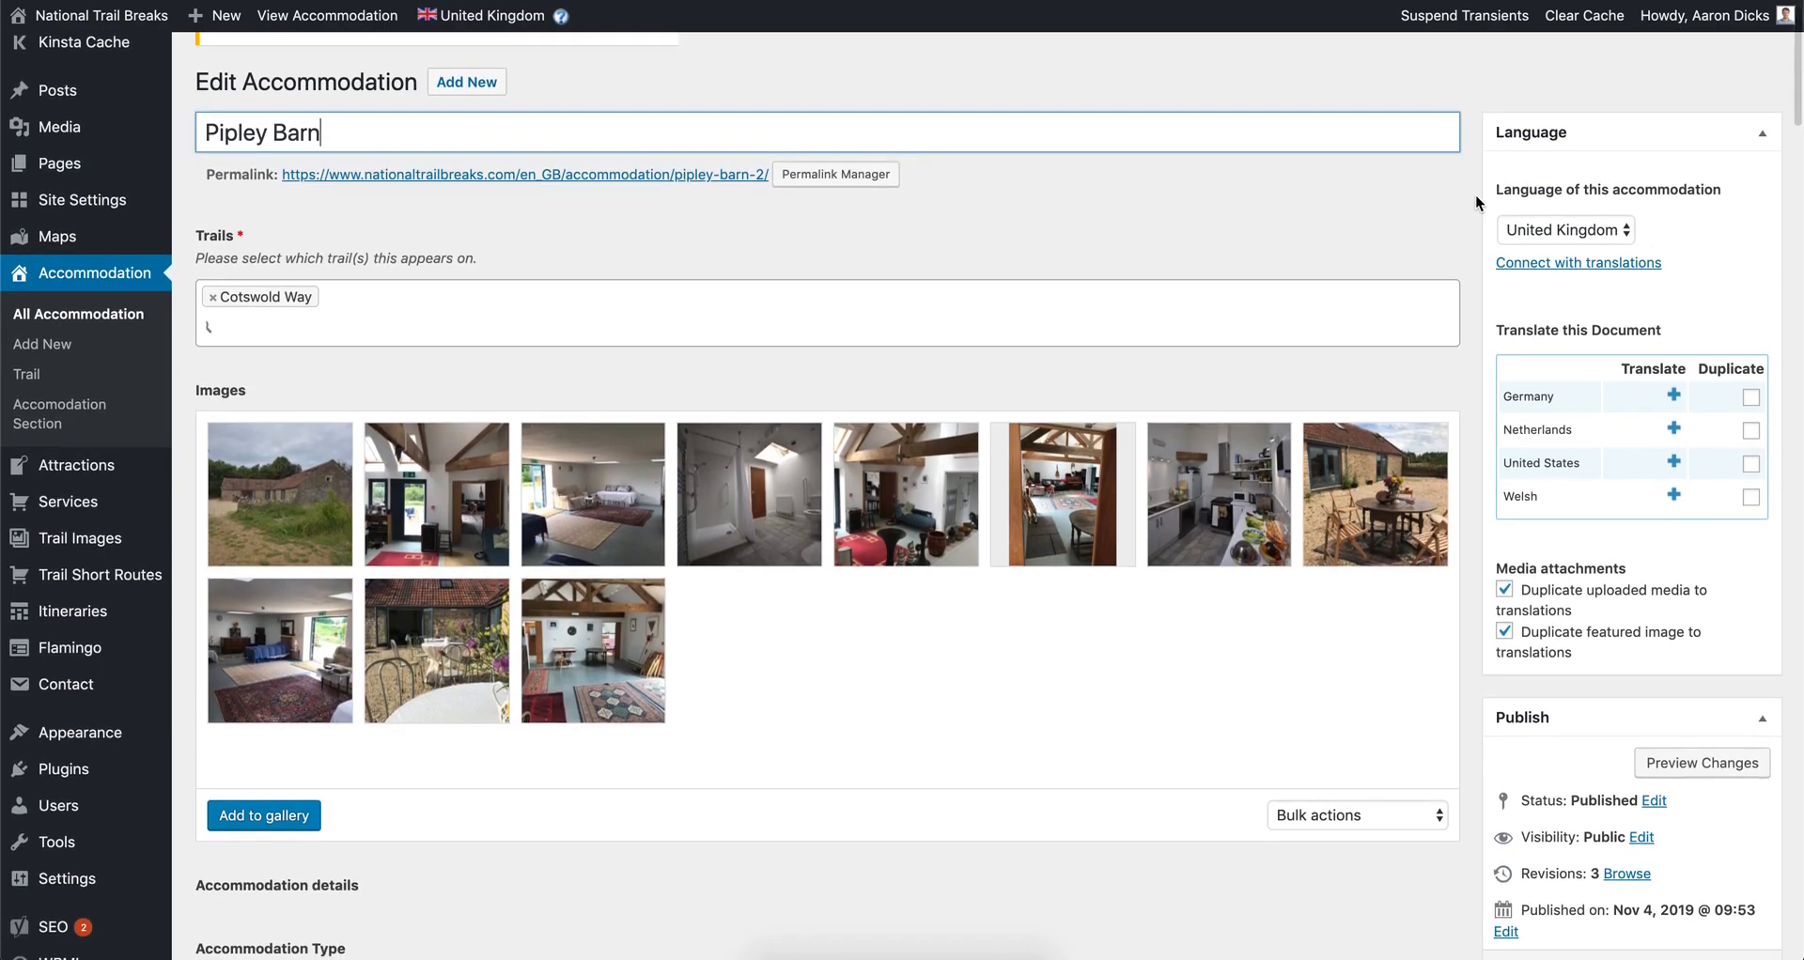
left_click(324, 330)
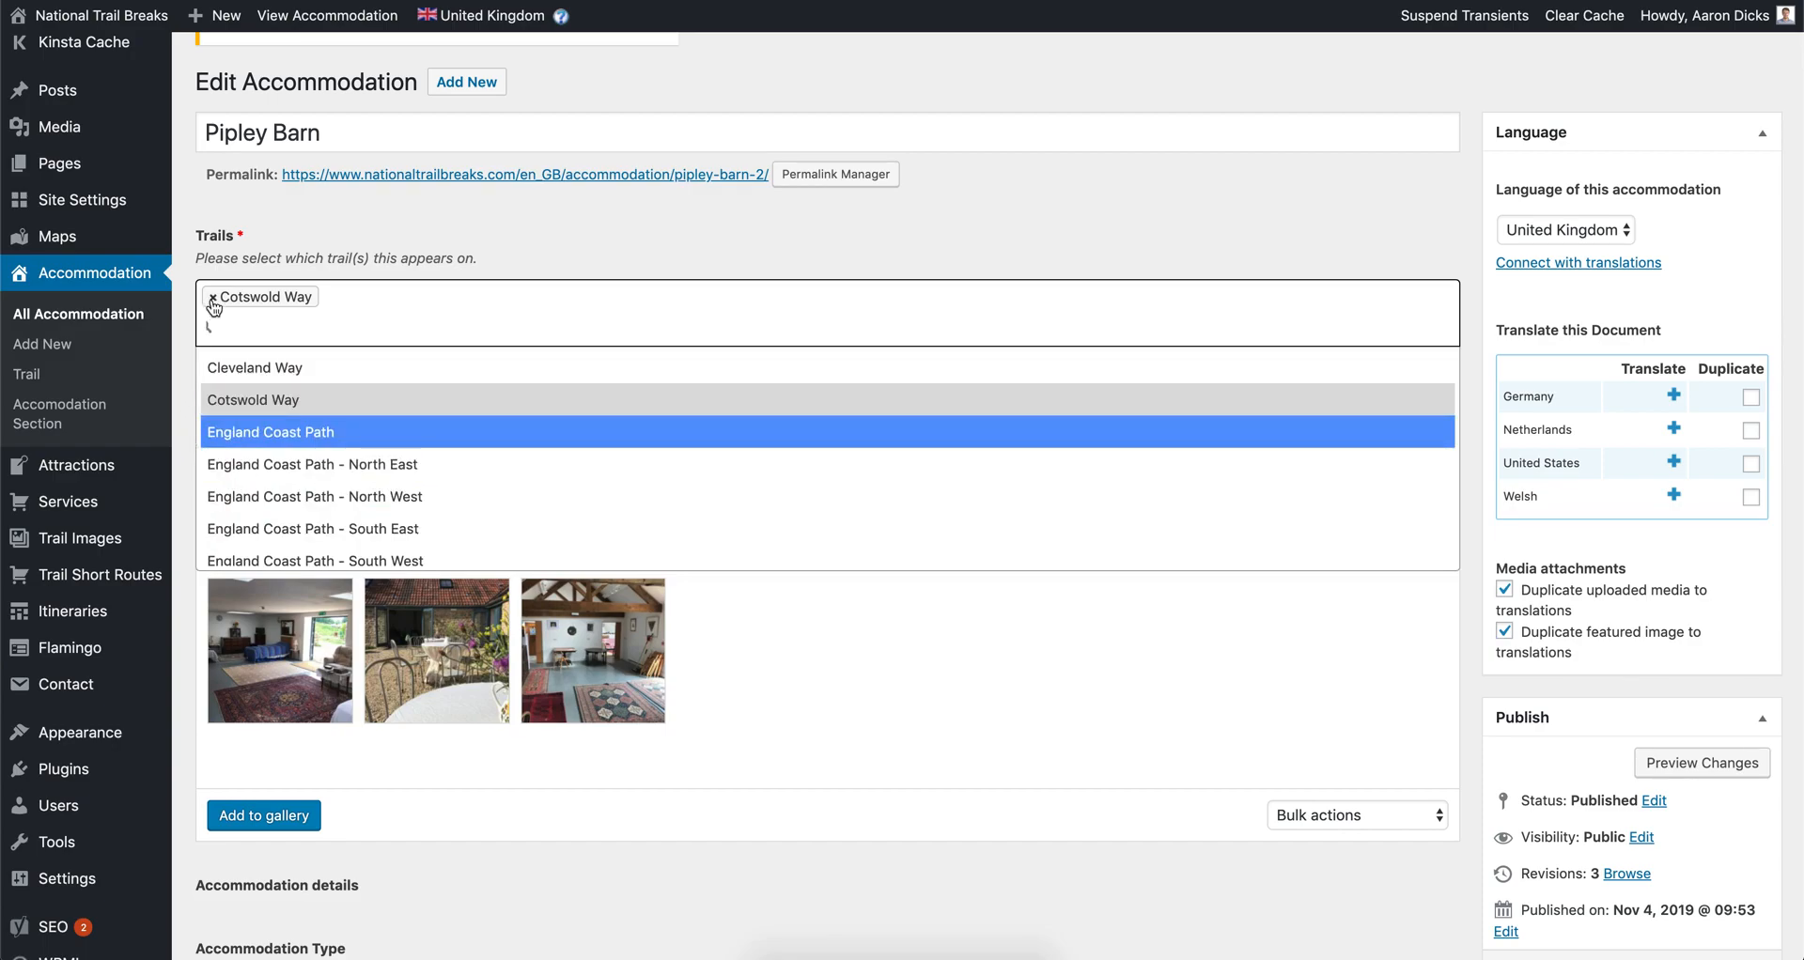
left_click(184, 397)
scroll(184, 397, "down", 2)
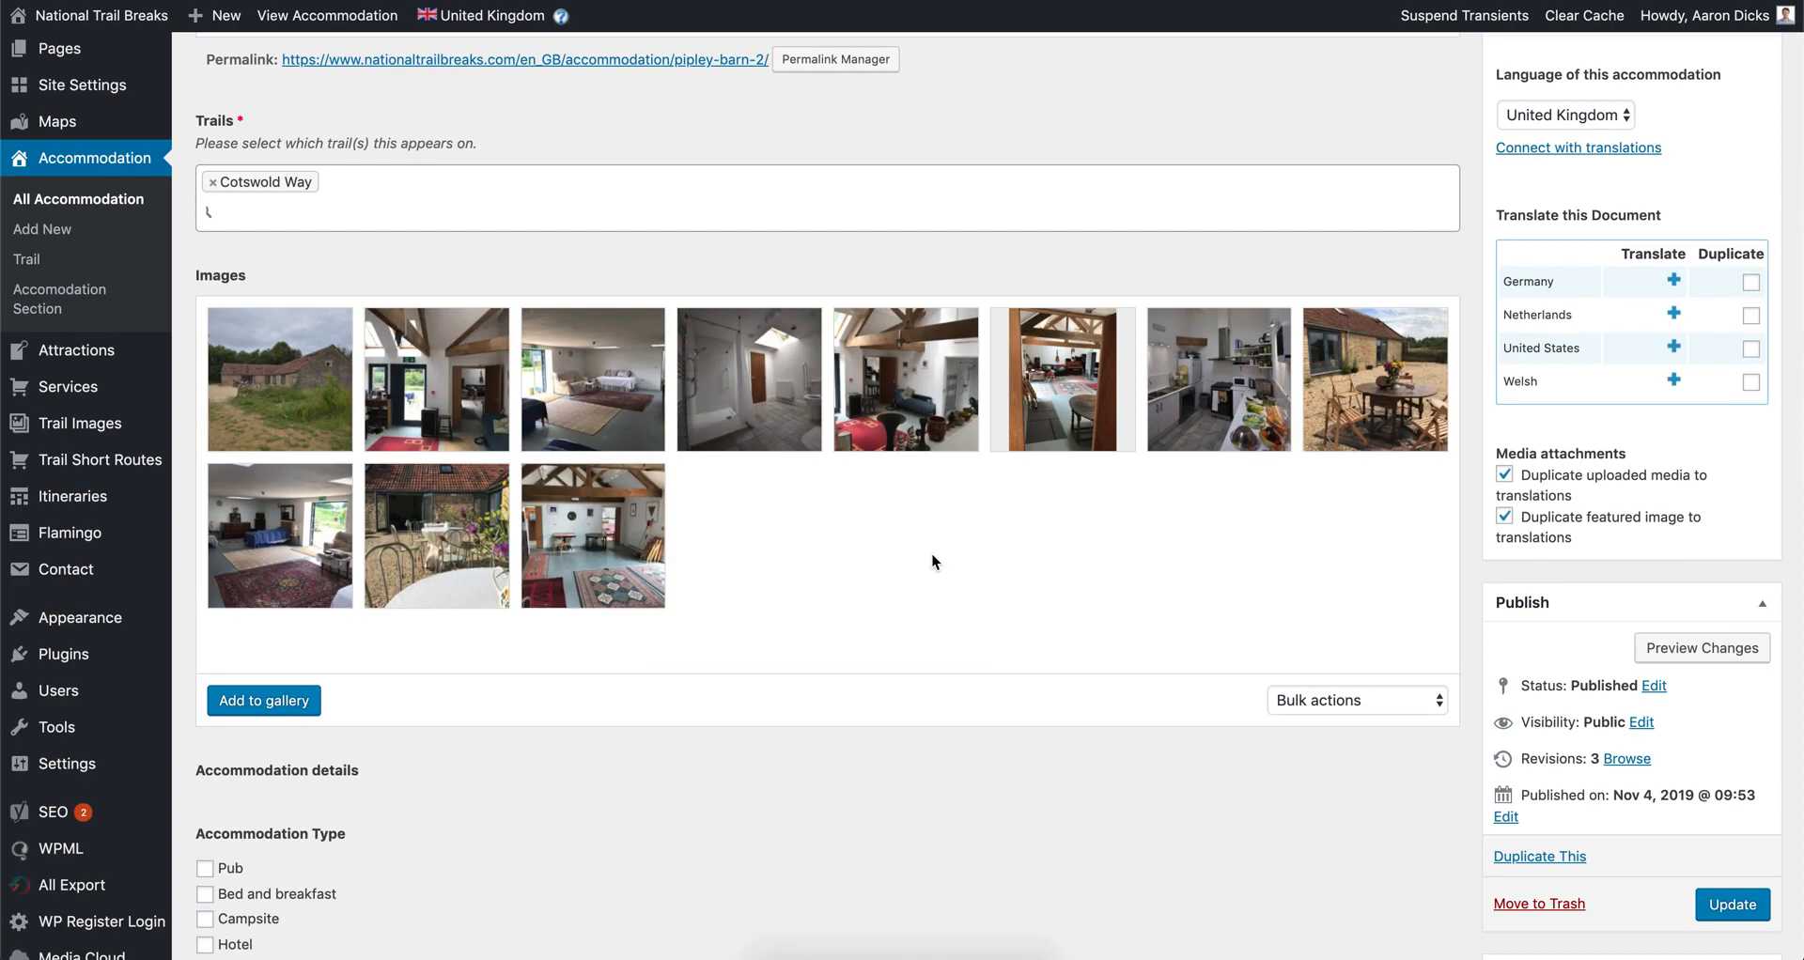
mouse_move(657, 481)
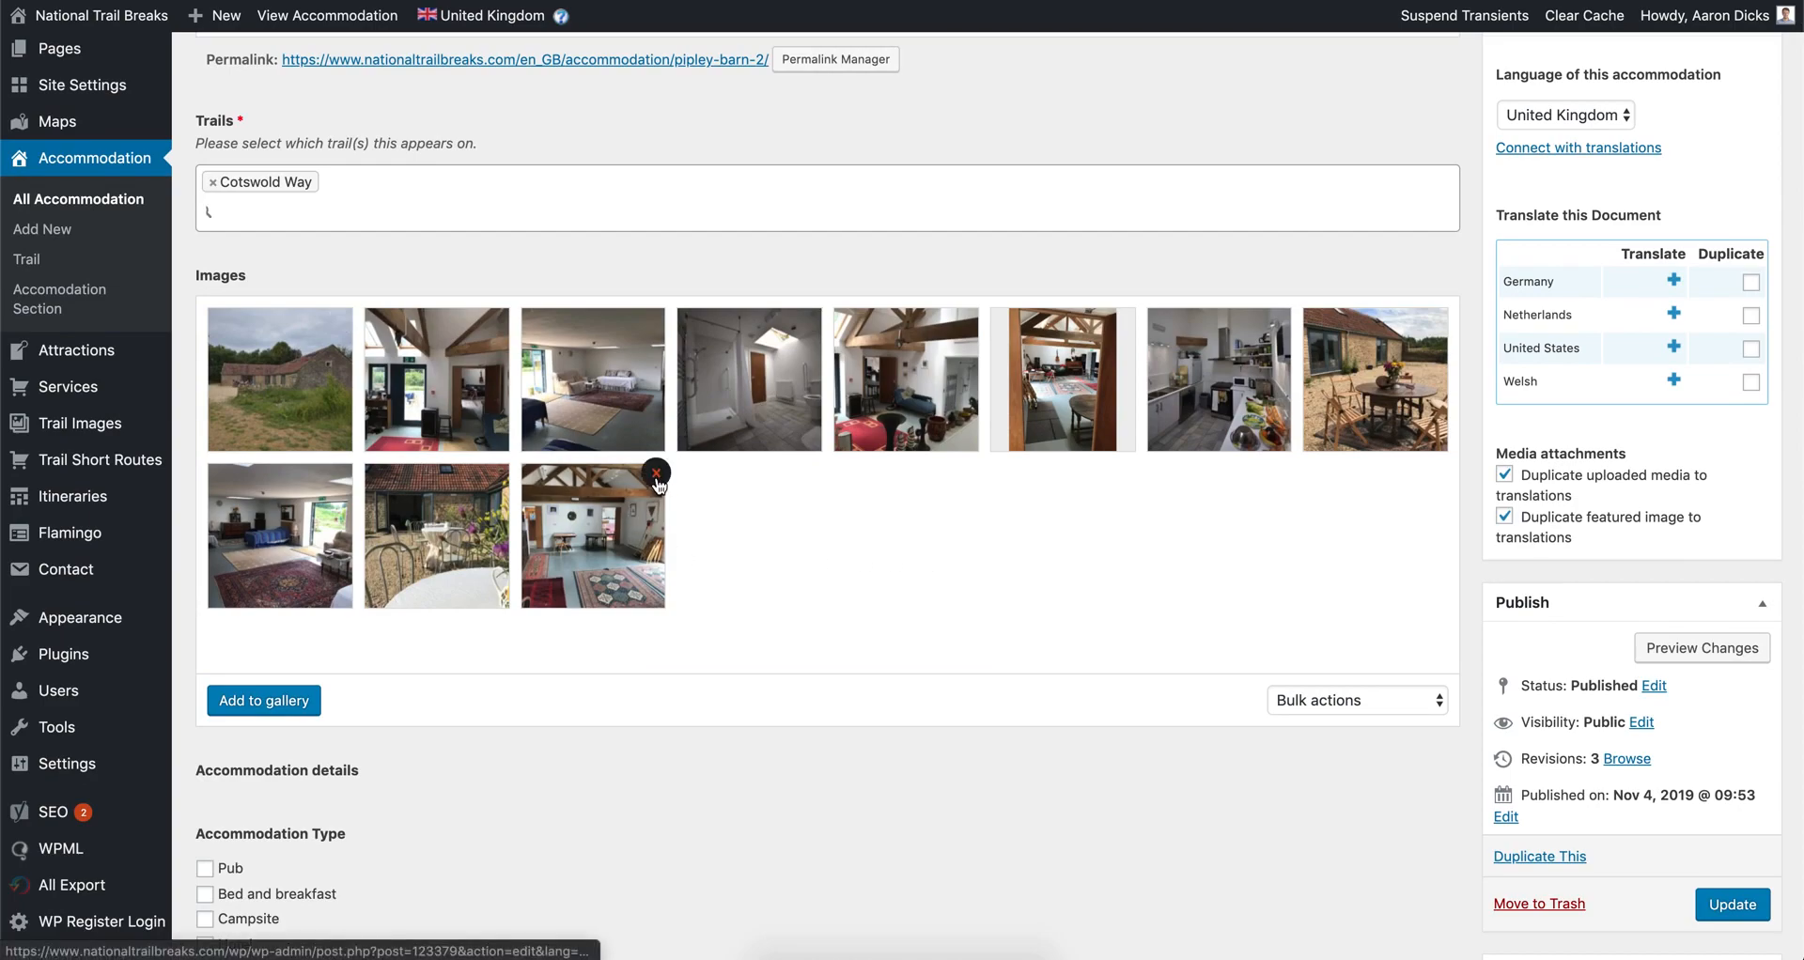
left_click(263, 700)
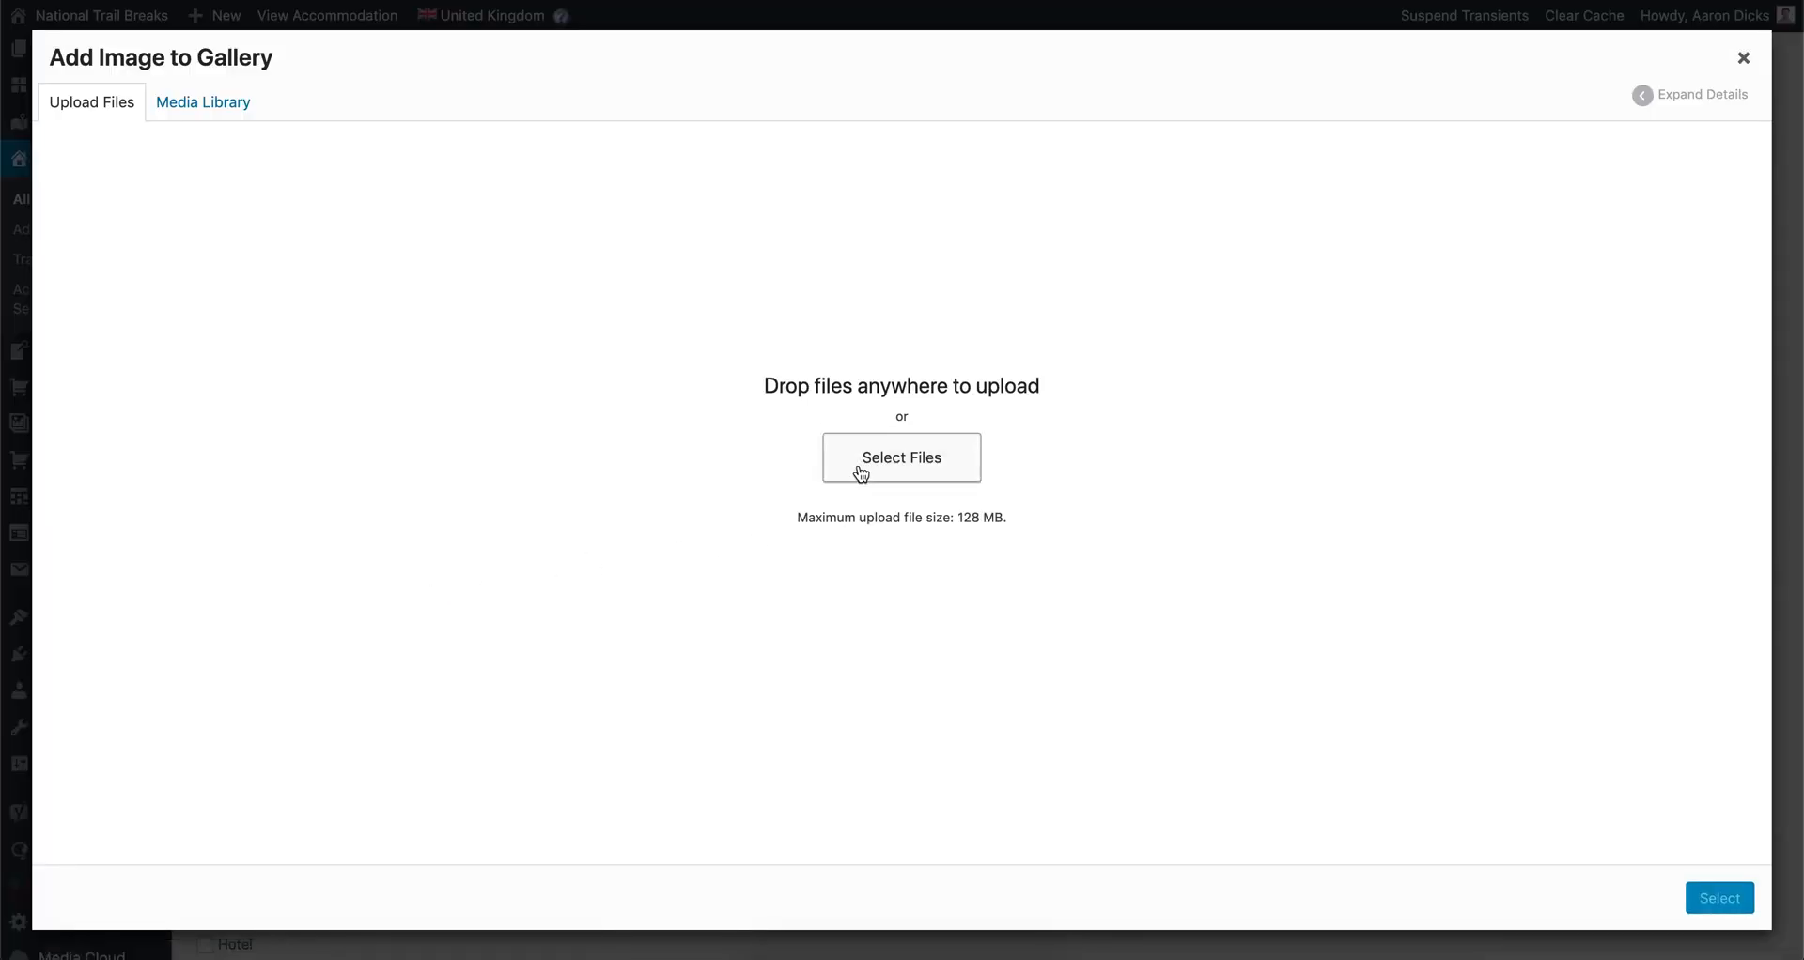
left_click(1744, 58)
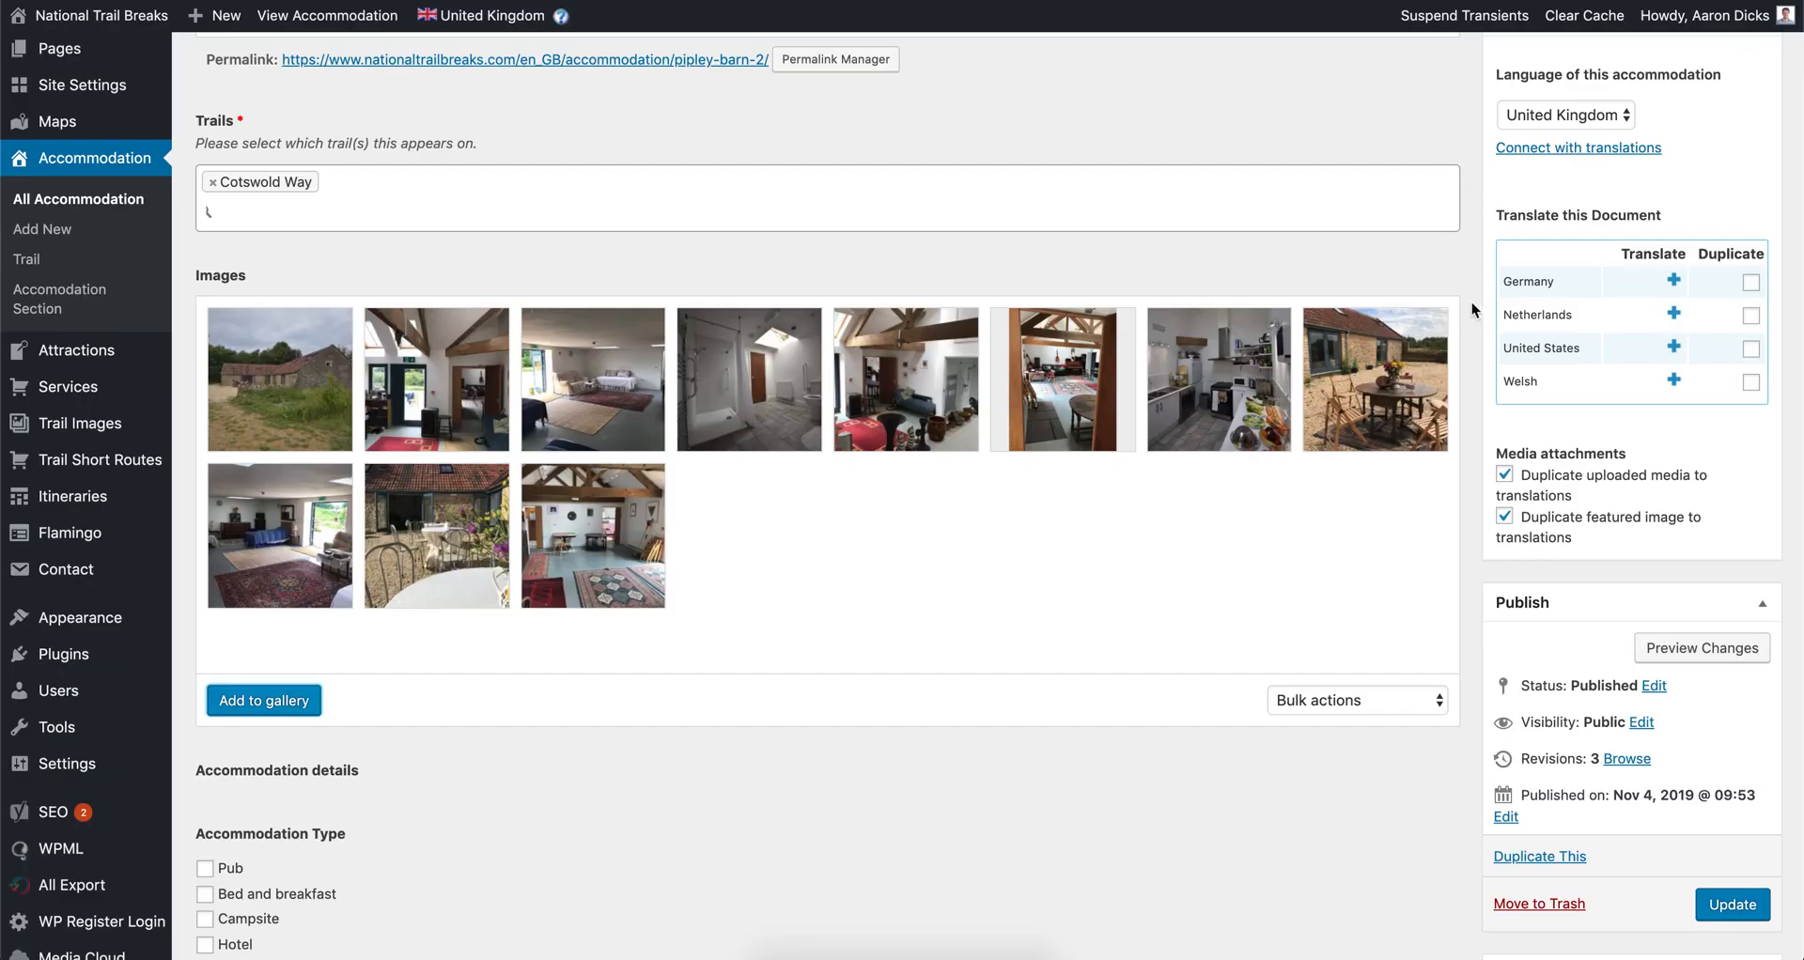
- Review the listing's accommodation type, website, grading, full description and location section
scroll(1468, 310, "down", 6)
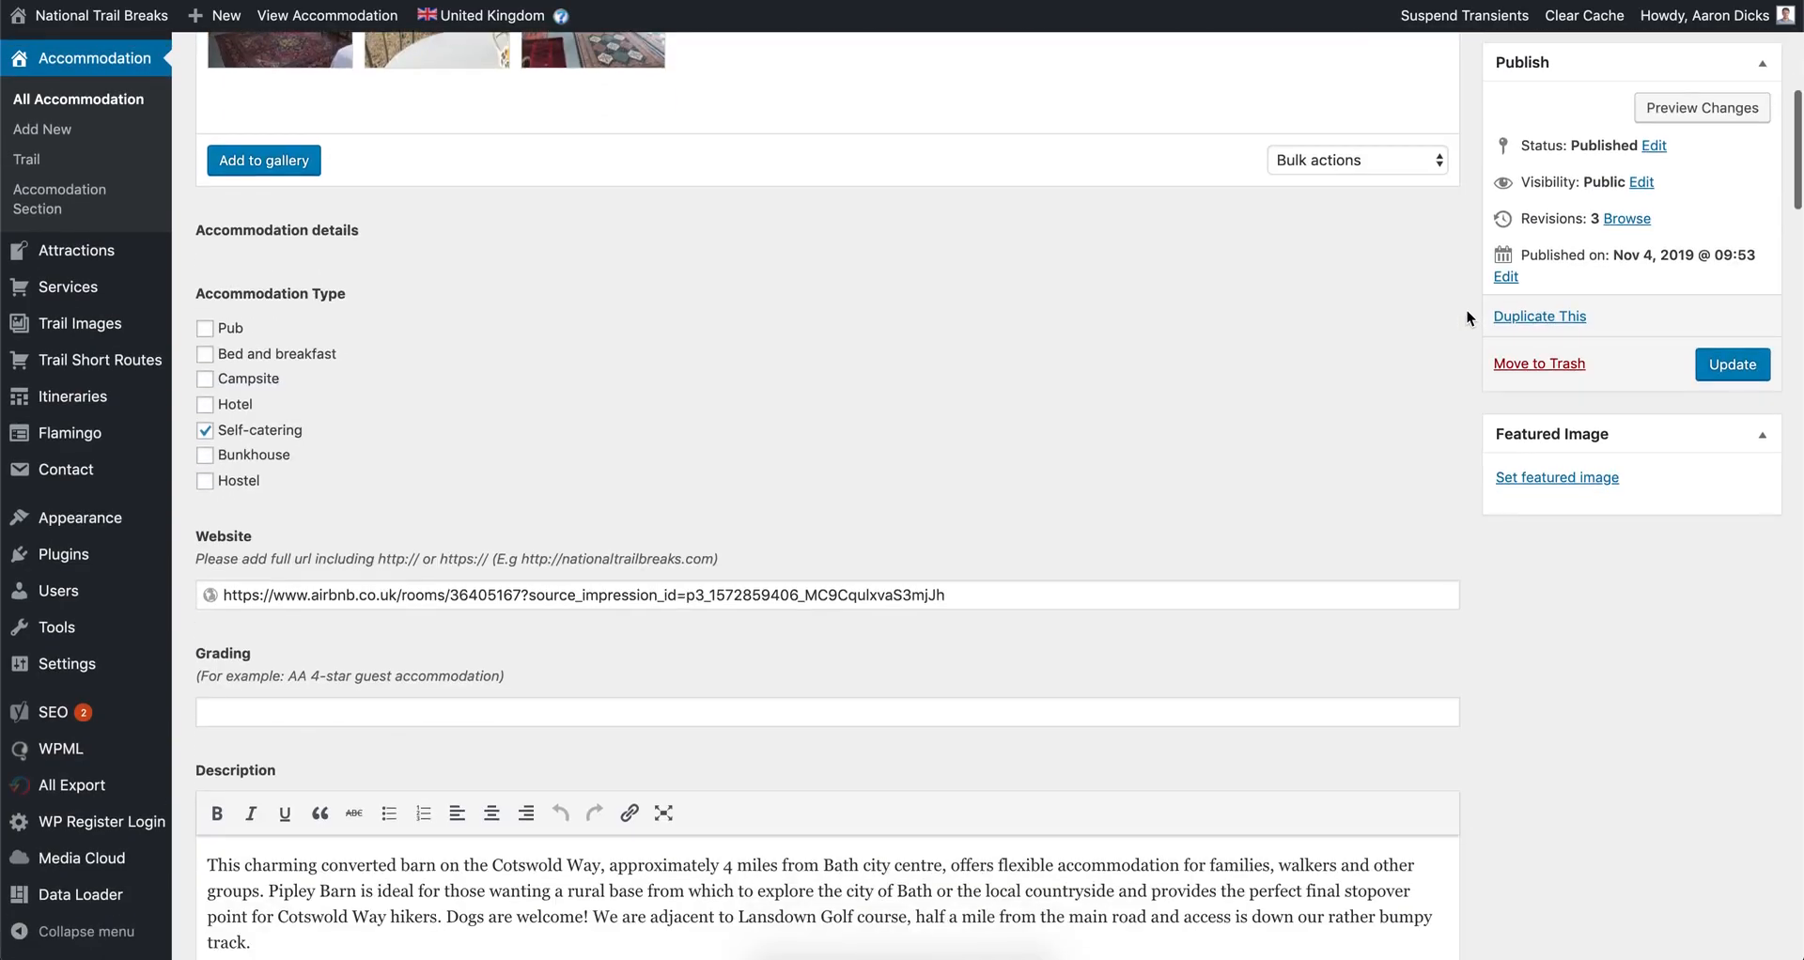
scroll(1468, 310, "down", 2)
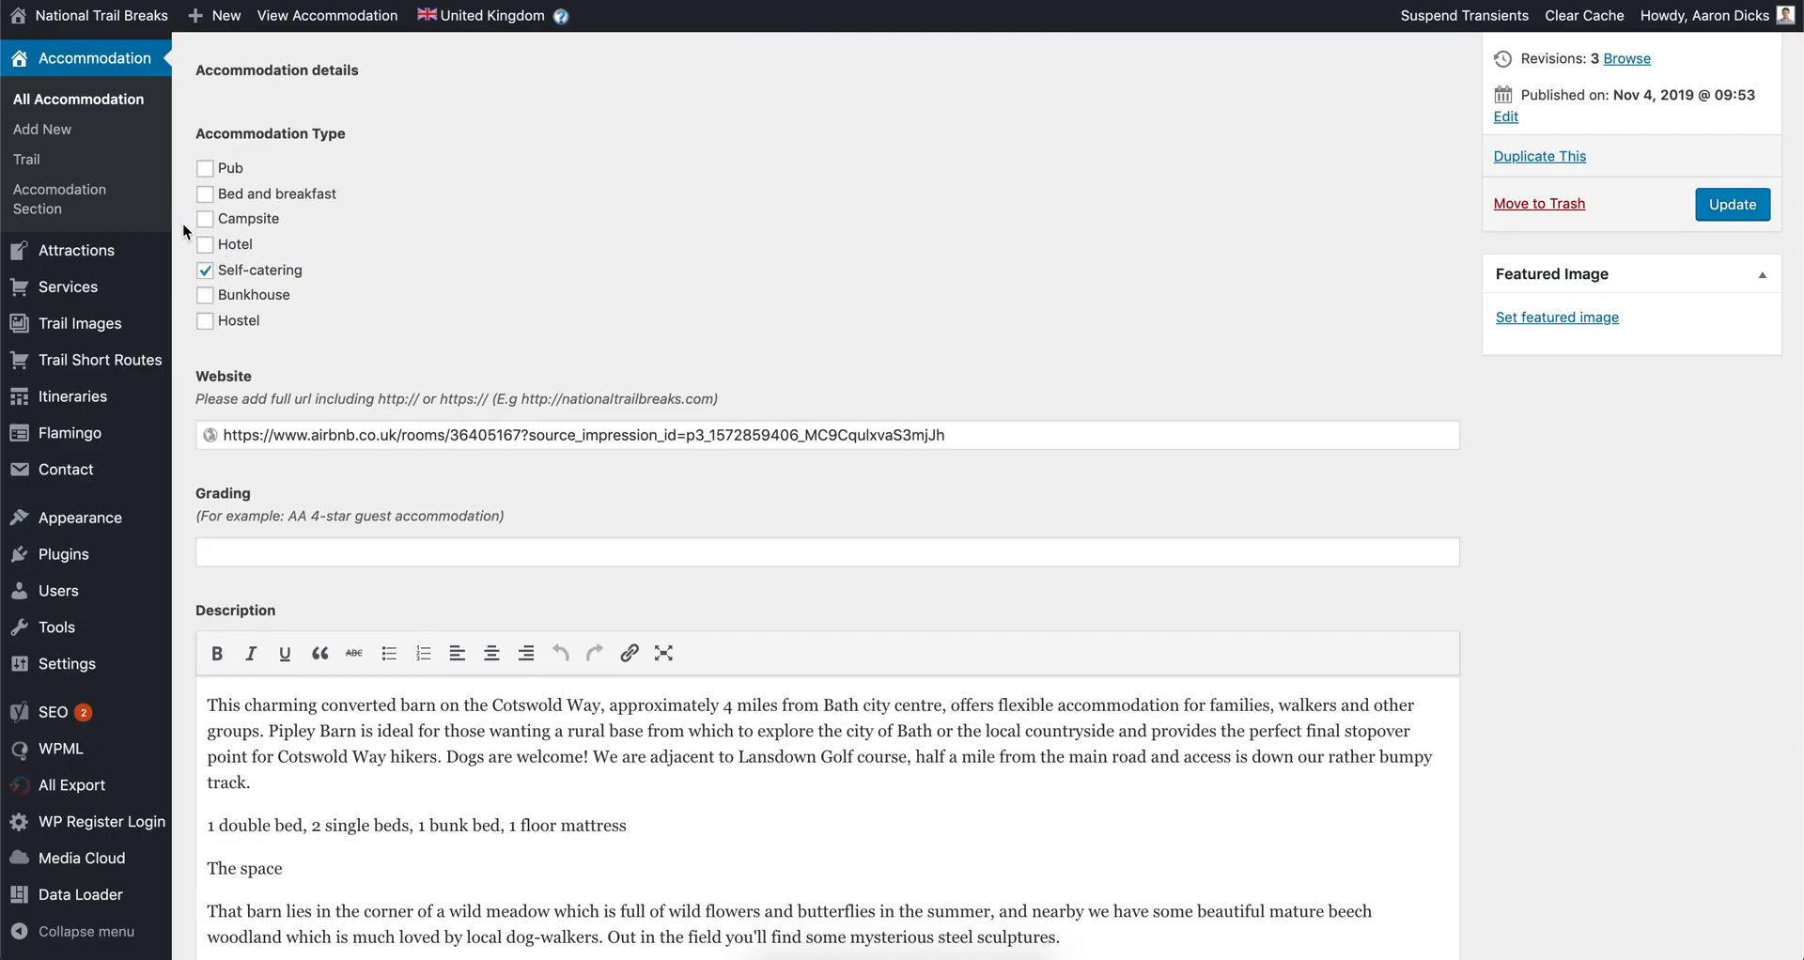
scroll(182, 222, "down", 5)
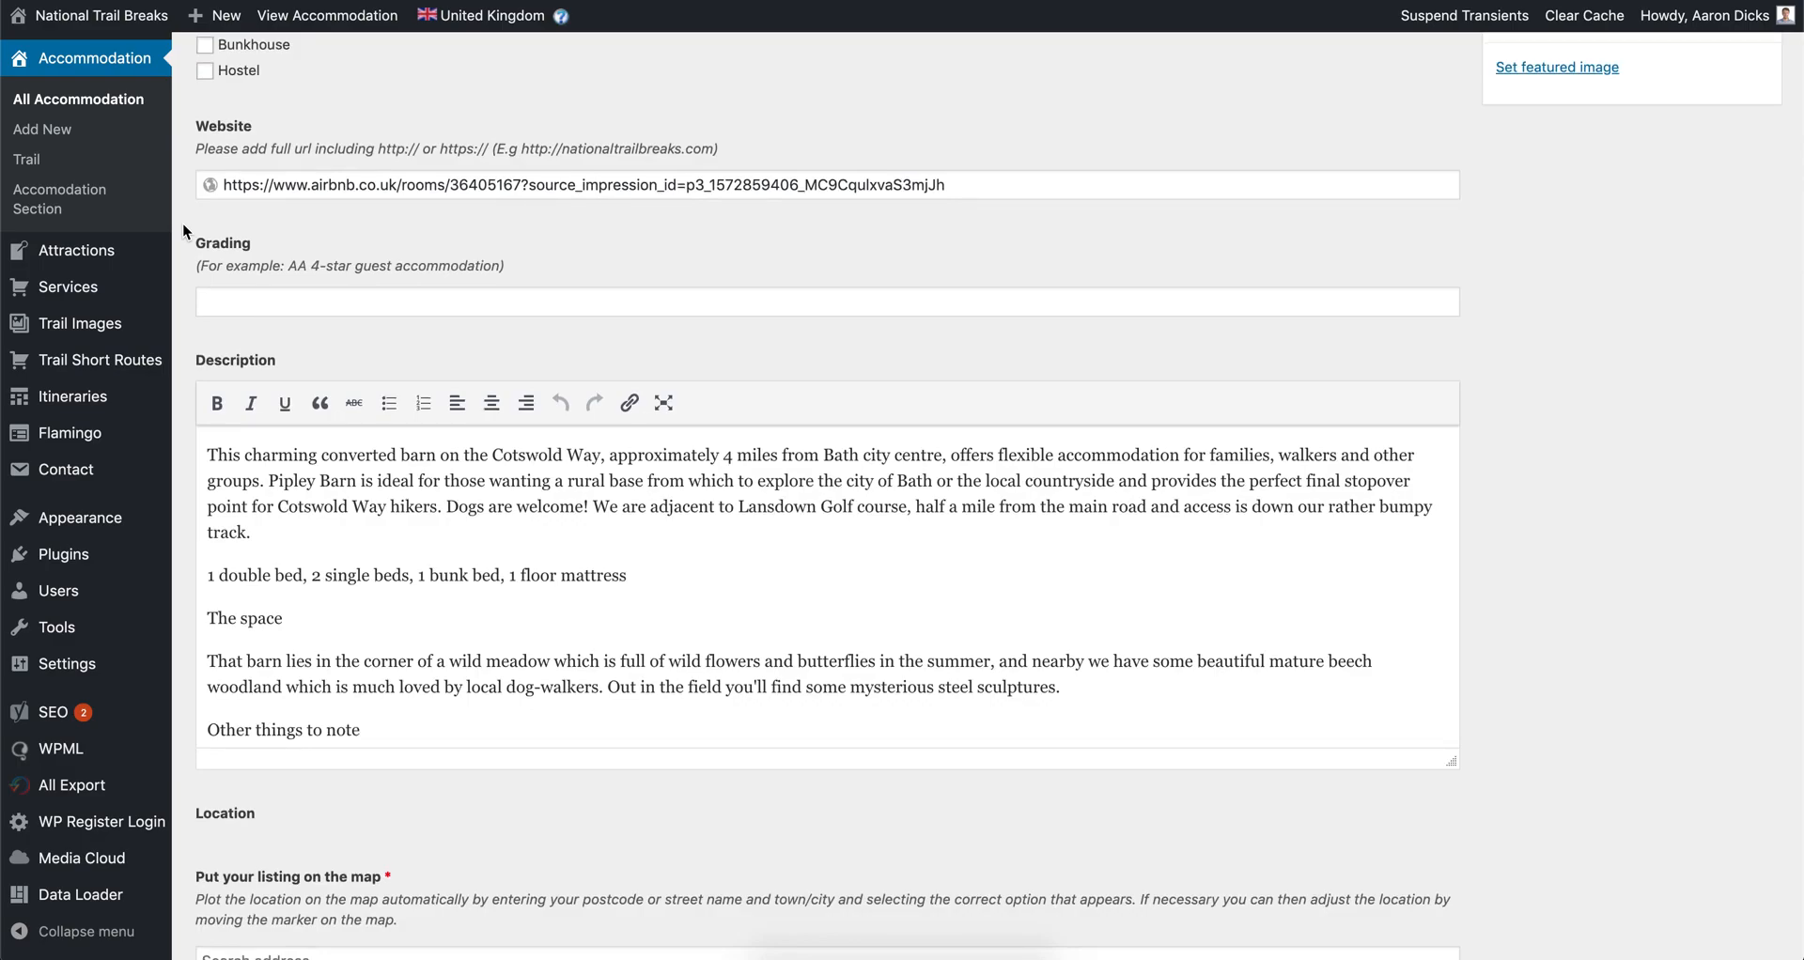
scroll(182, 223, "down", 3)
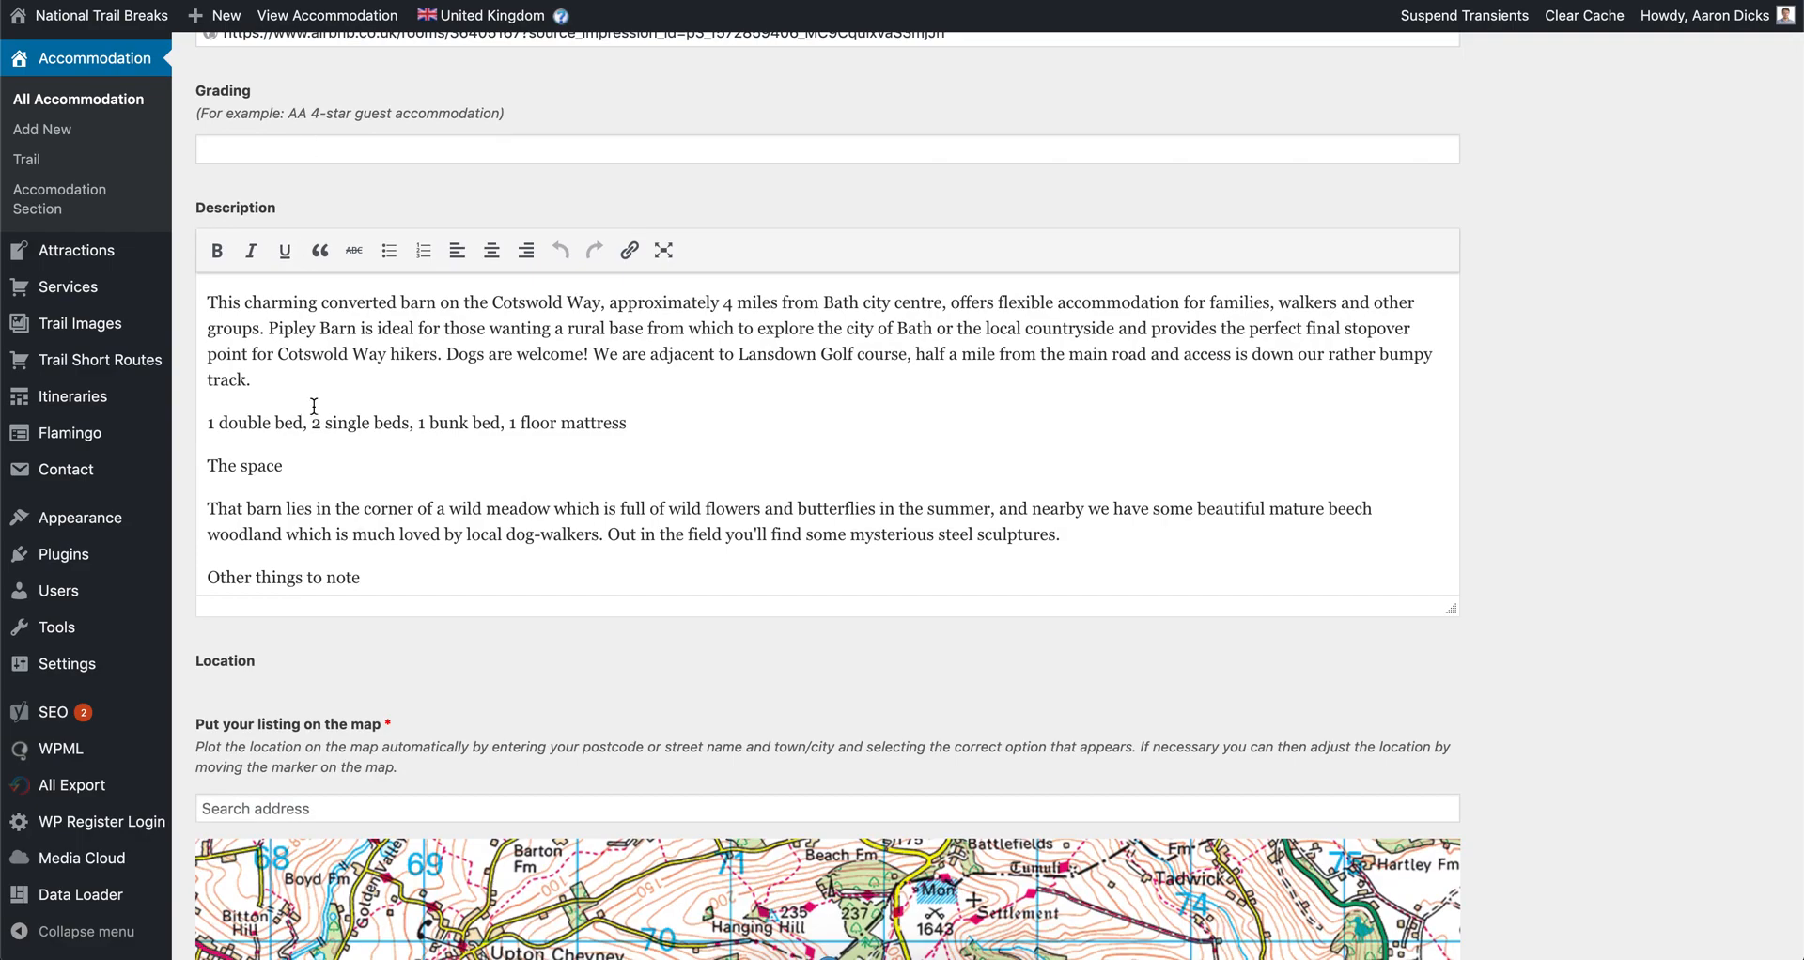
left_click_drag(254, 329, 404, 467)
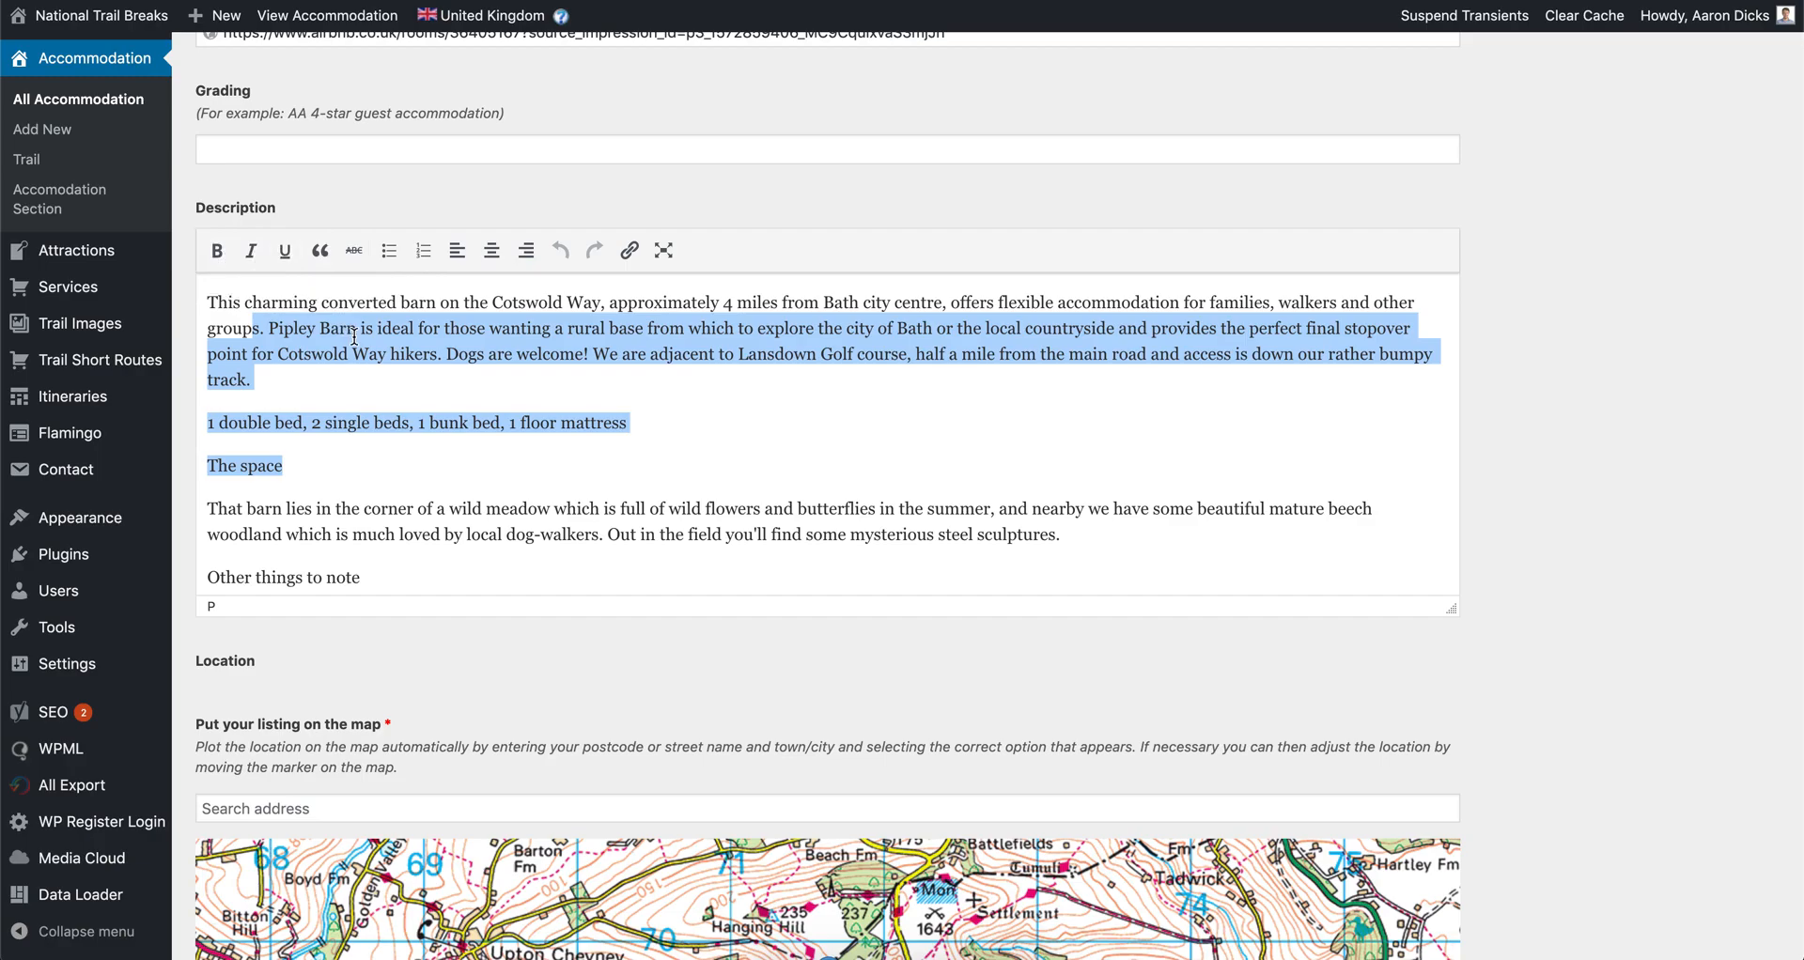
scroll(355, 337, "down", 3)
scroll(1628, 646, "down", 2)
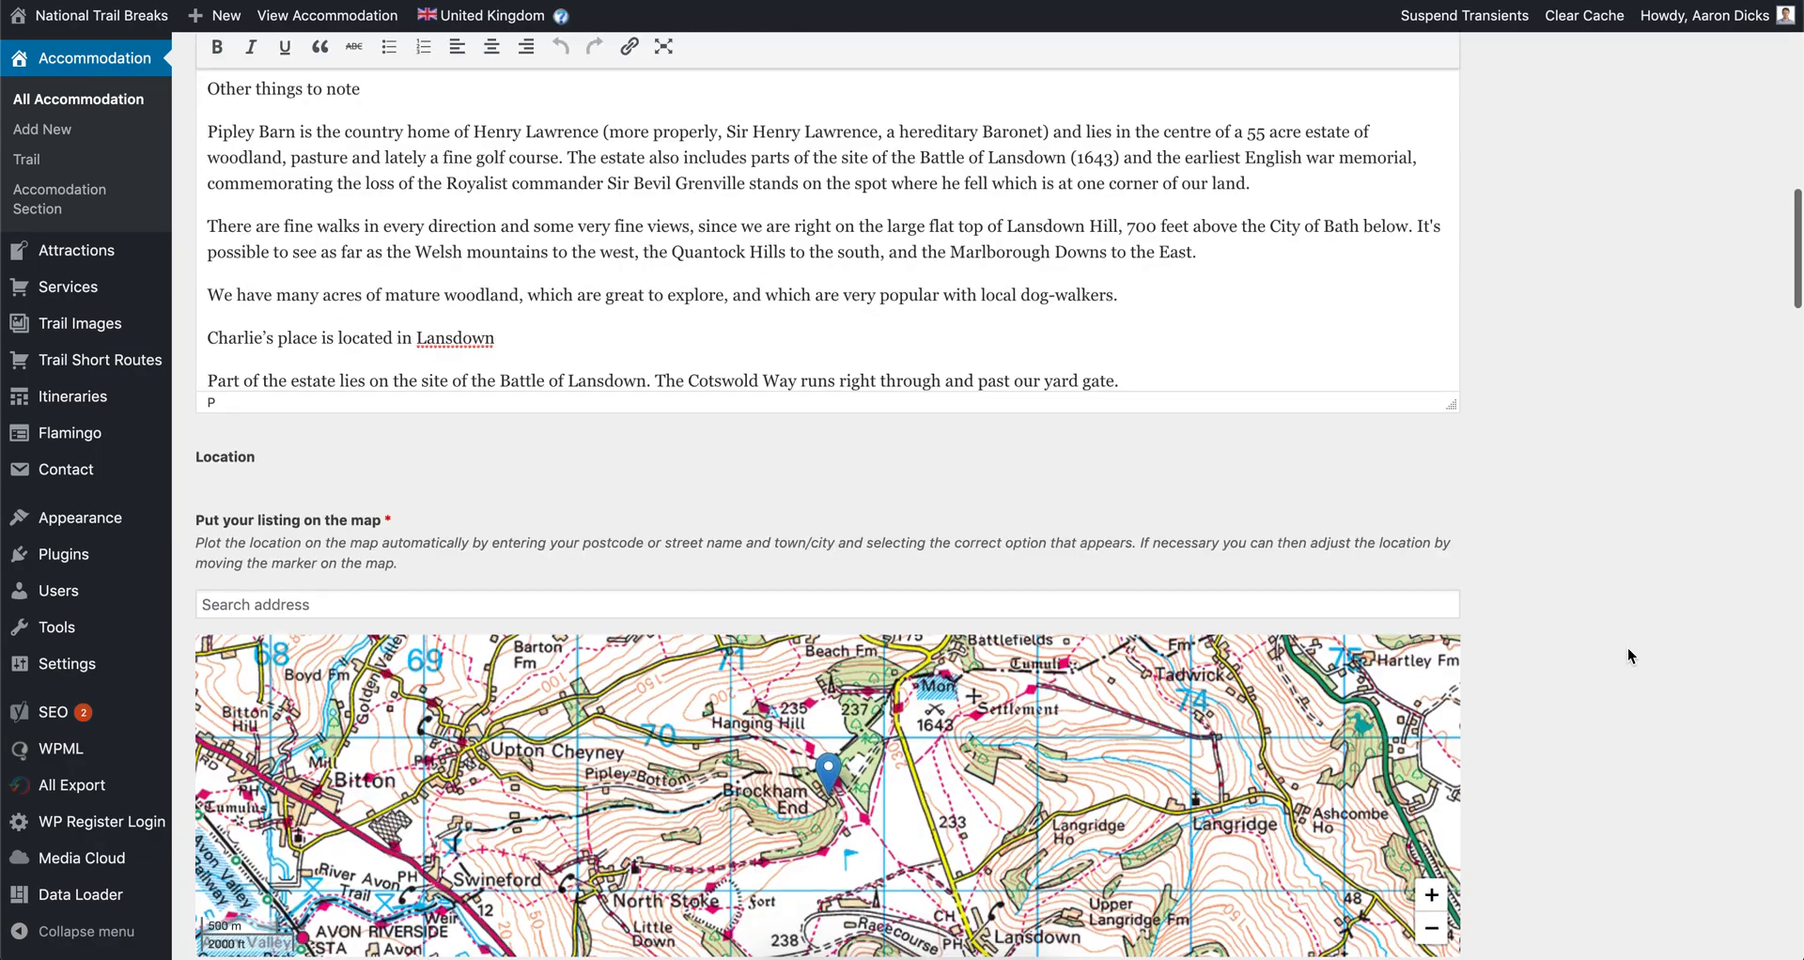
scroll(1627, 647, "down", 3)
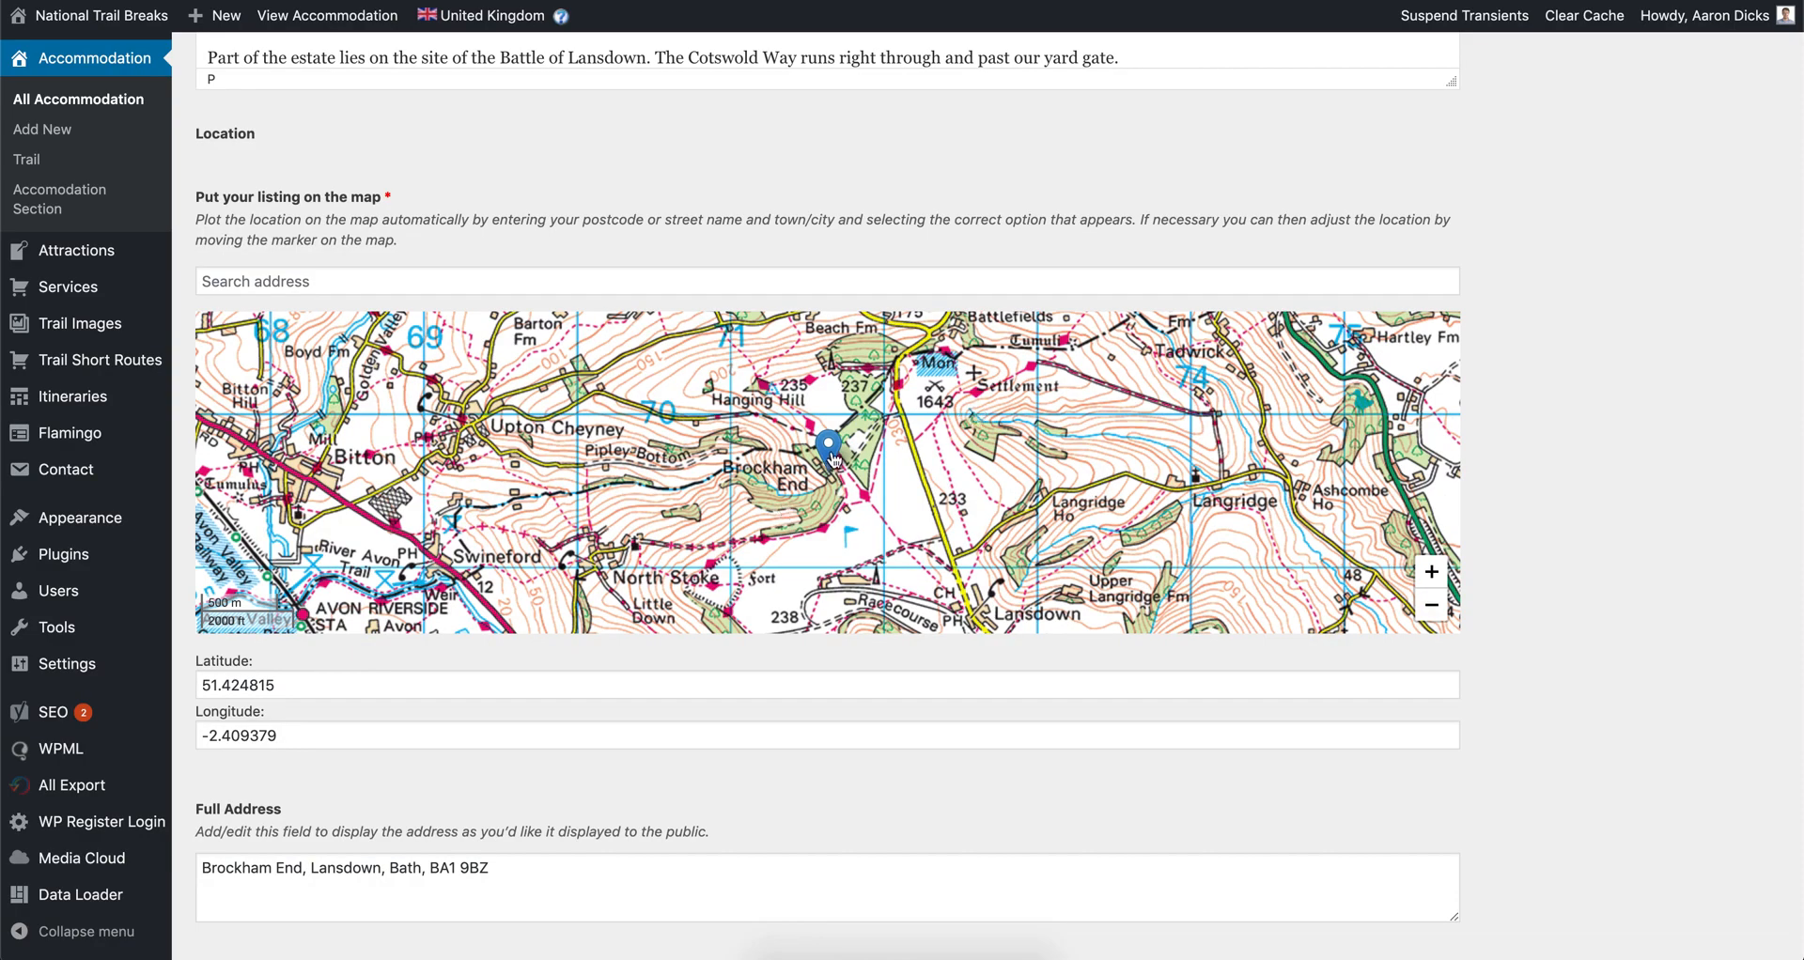
- Reposition the listing's map marker west of the Roman building, between Congrove Wood and Brockham End
scroll(834, 460, "up", 3)
mouse_move(837, 418)
left_mouse_down()
mouse_move(869, 403)
mouse_move(874, 437)
mouse_move(909, 402)
left_mouse_up()
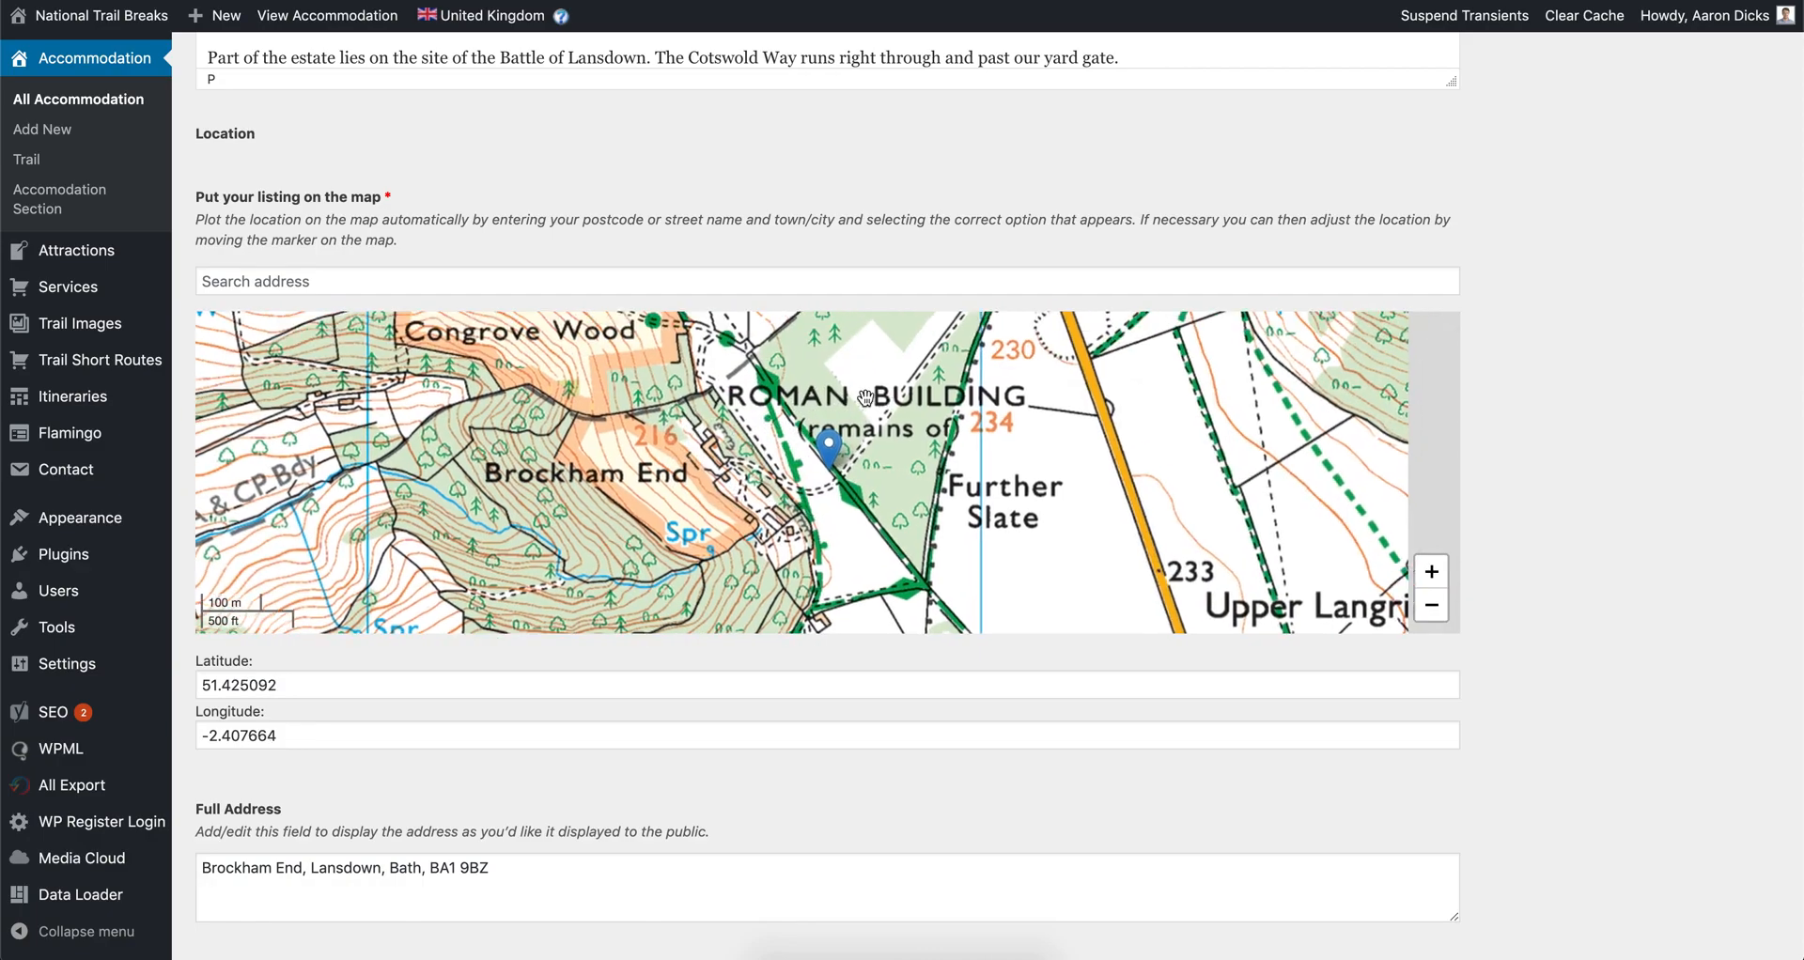
double_click(210, 685)
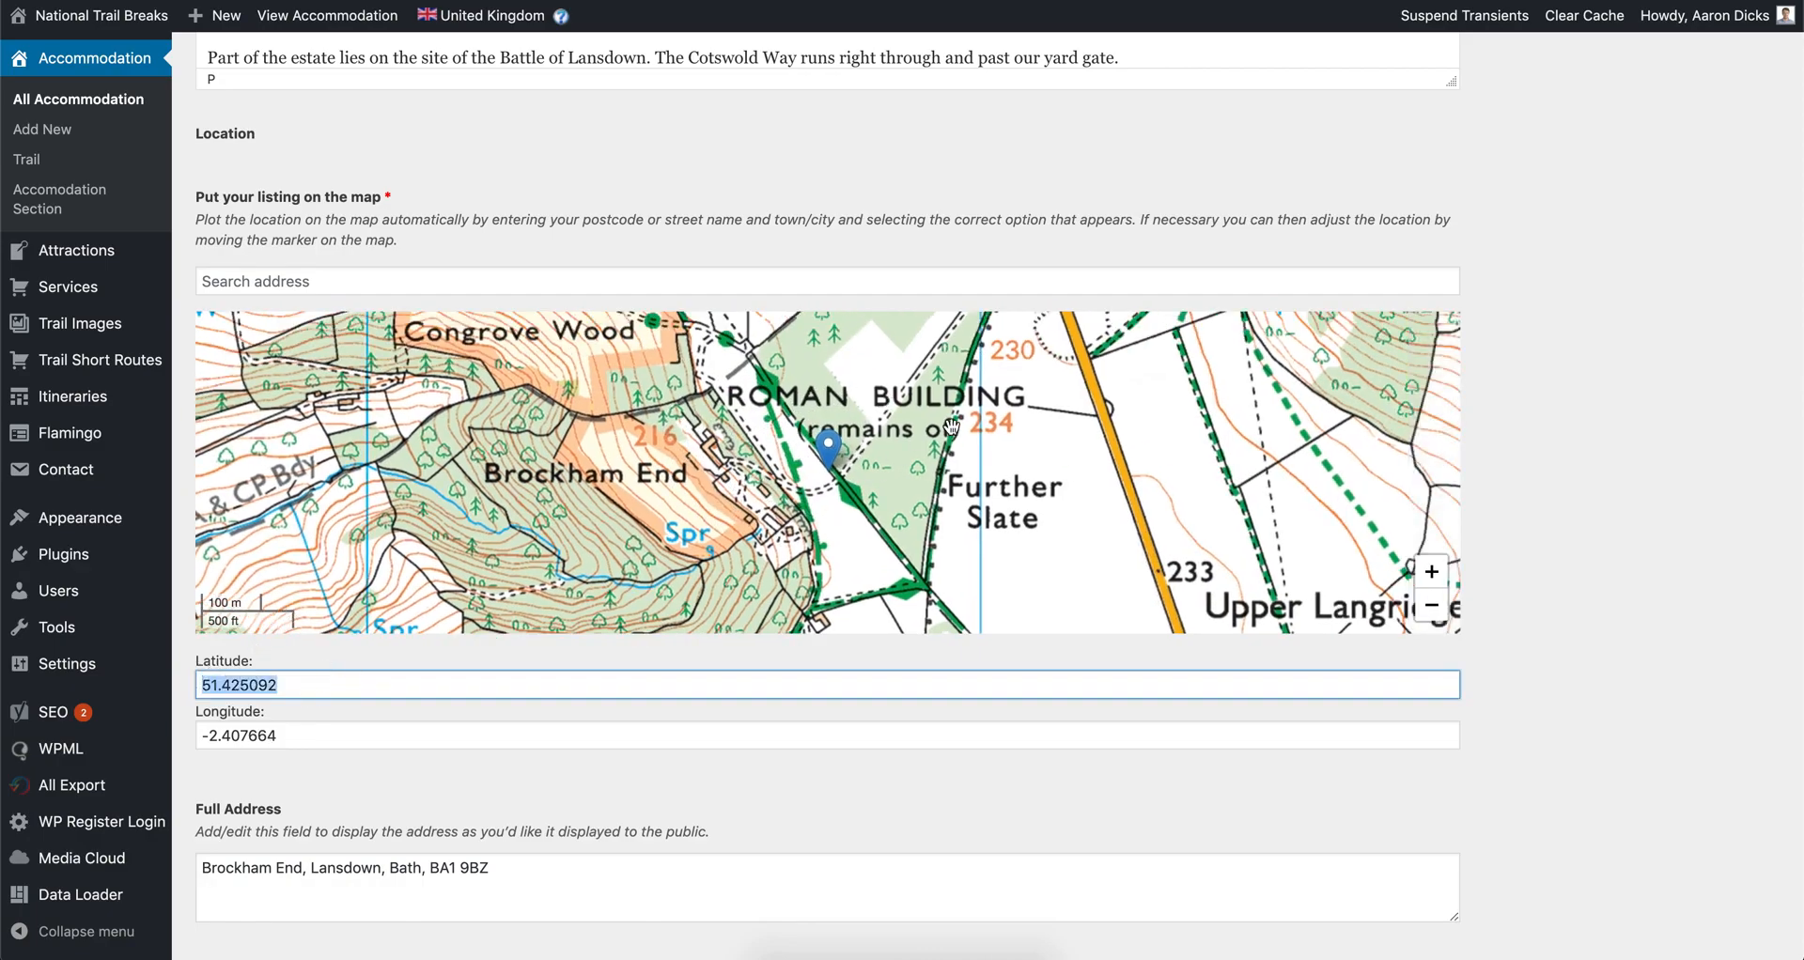
mouse_move(832, 438)
left_mouse_down()
mouse_move(907, 409)
mouse_move(738, 434)
mouse_move(522, 426)
left_mouse_up()
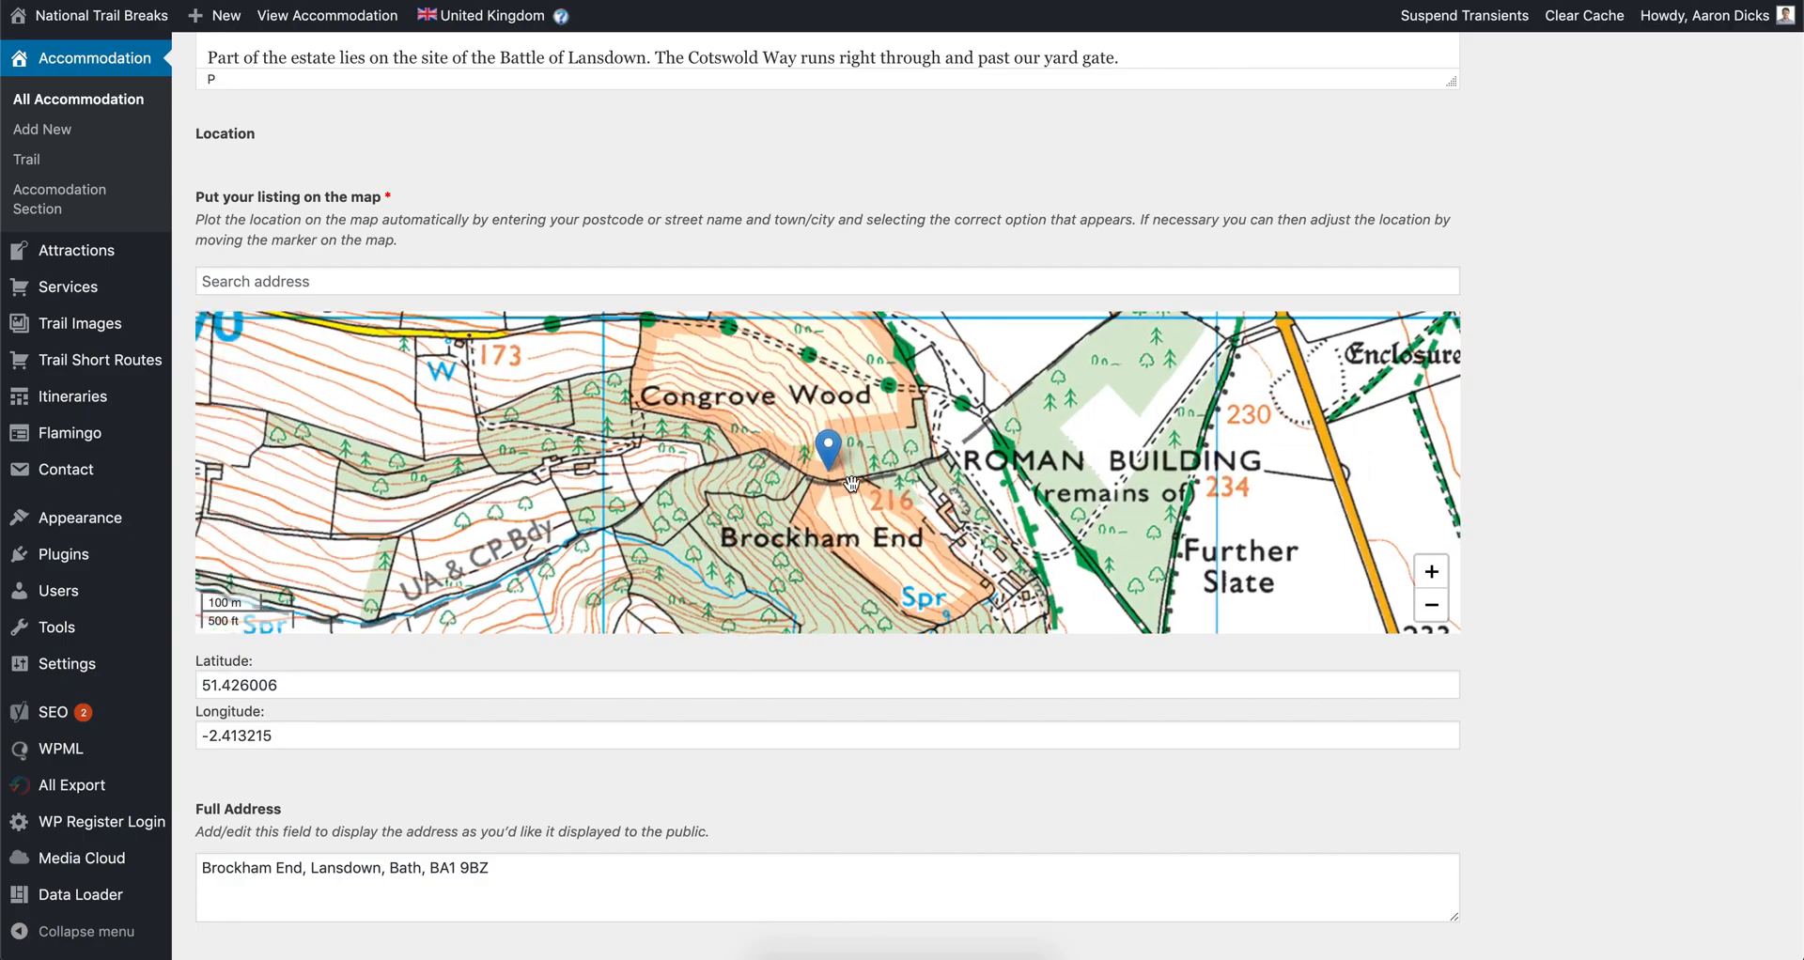
- Plot the listing on the map from the property's postcode using the suggested address, and shift the marker slightly north-west
left_click(340, 274)
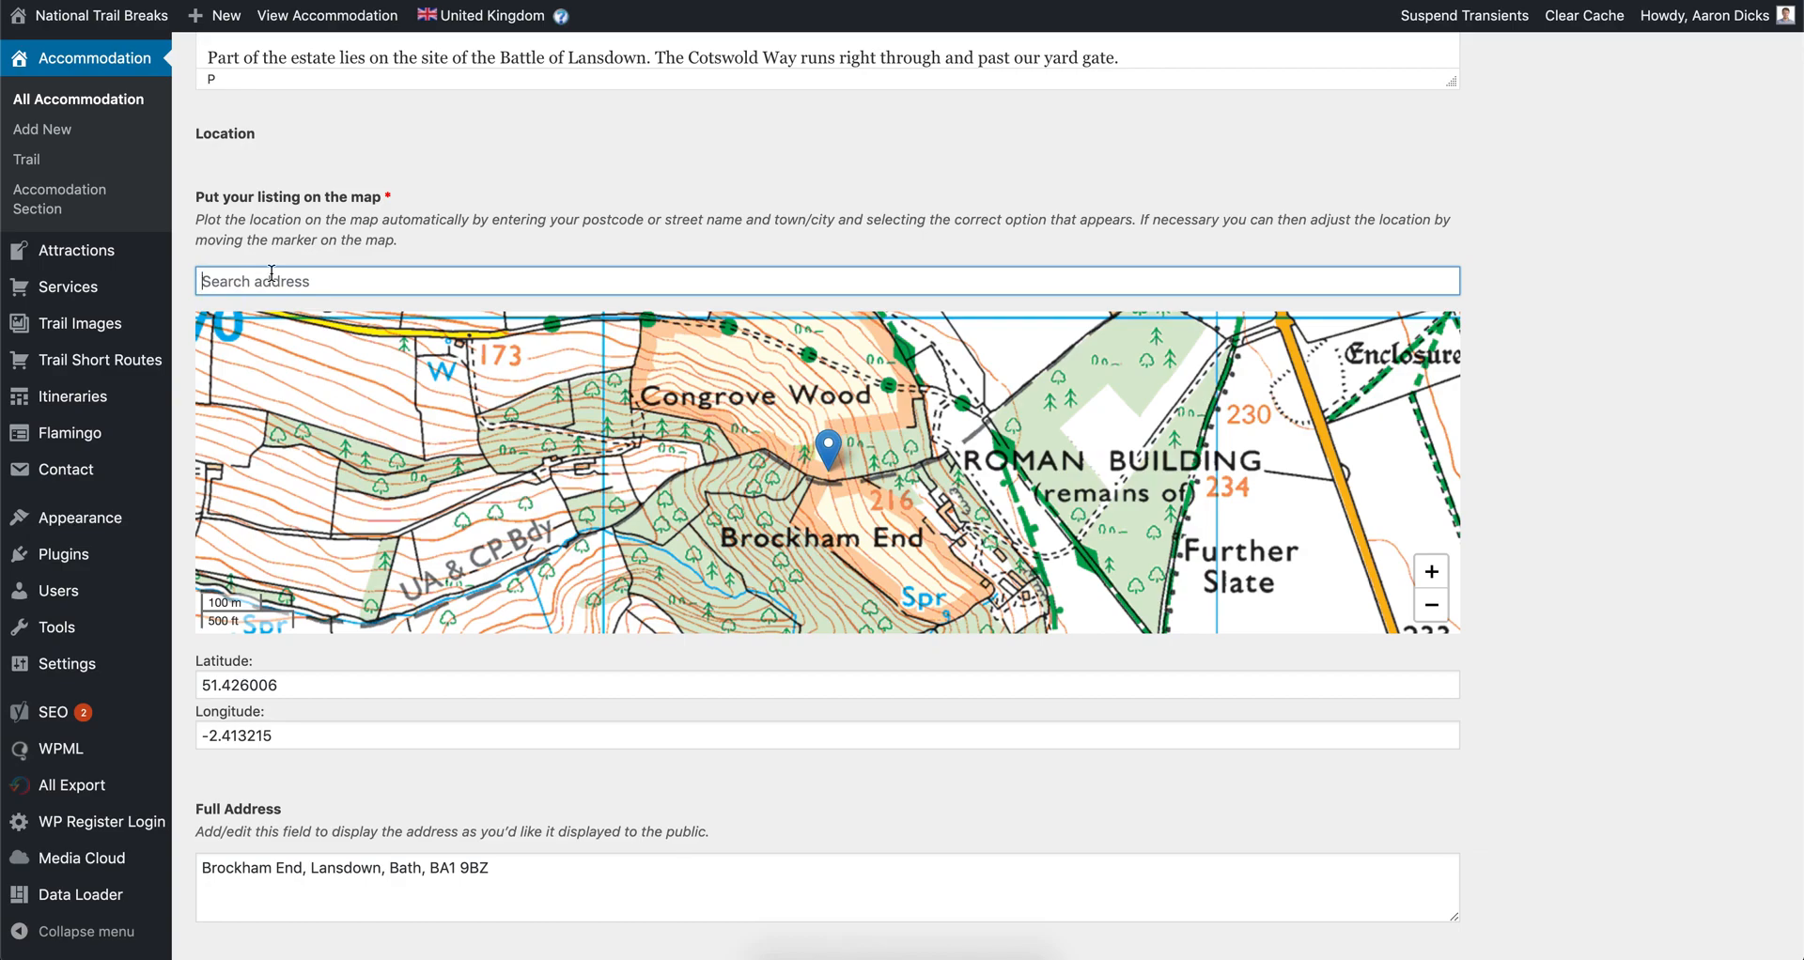
type("BA1 9BZ")
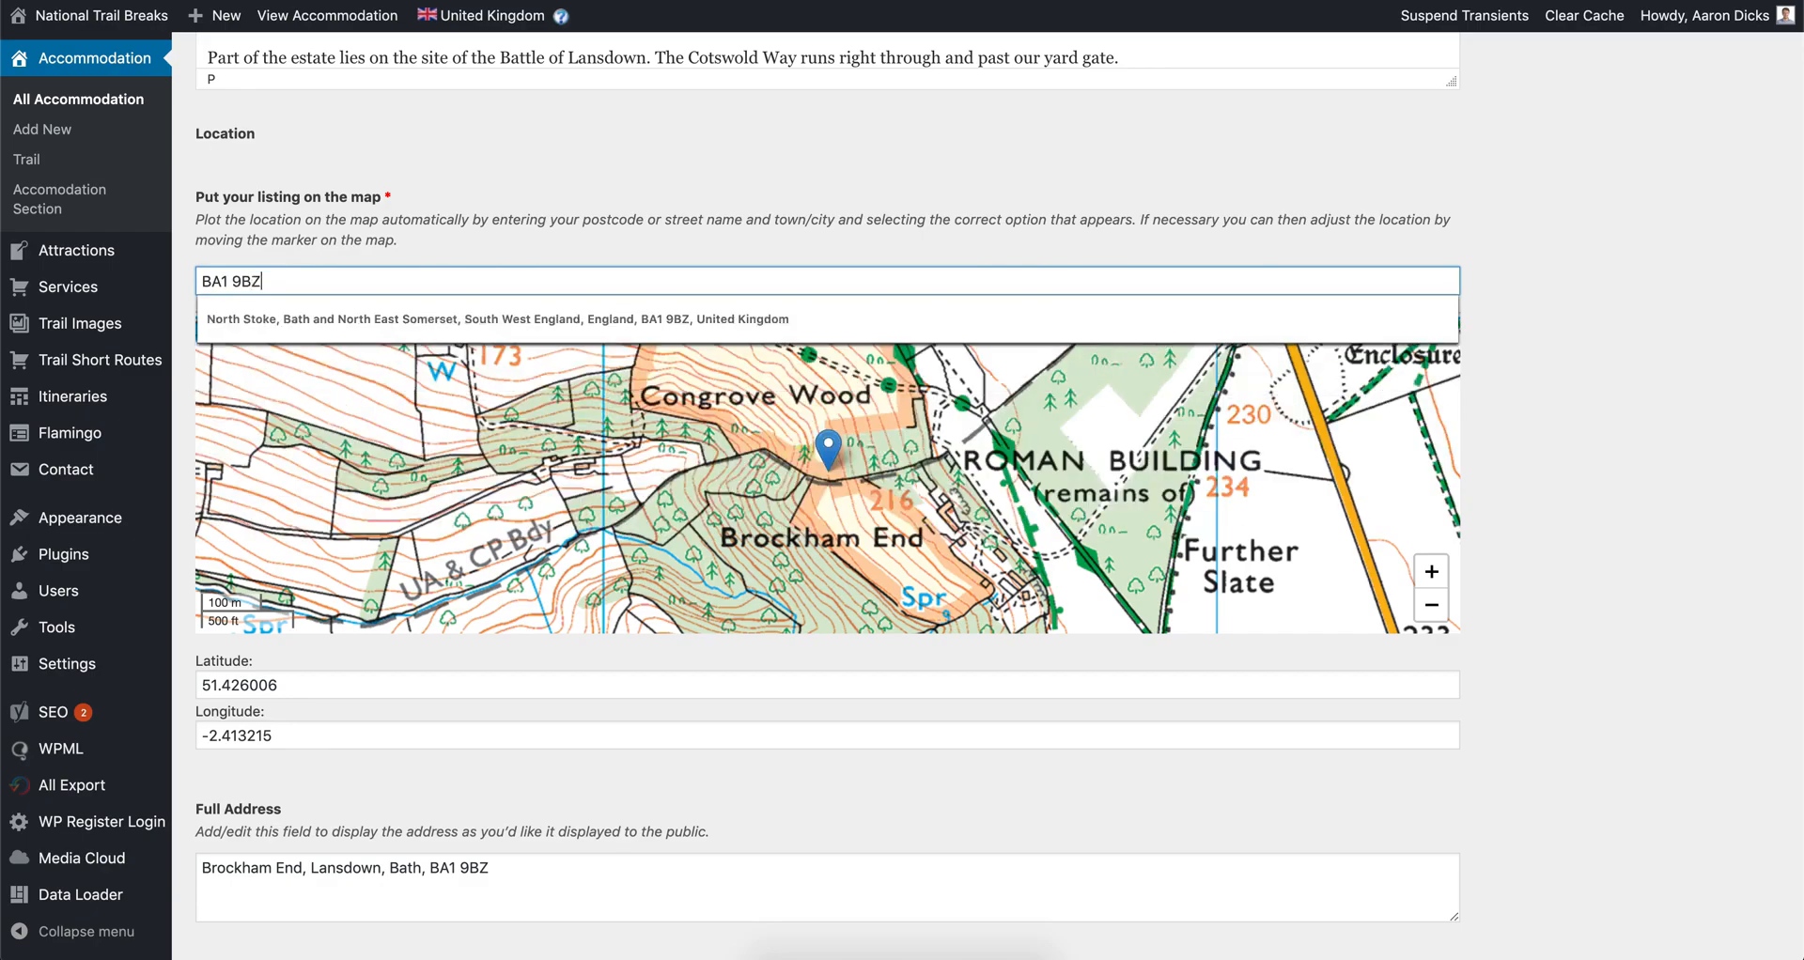
left_click(341, 324)
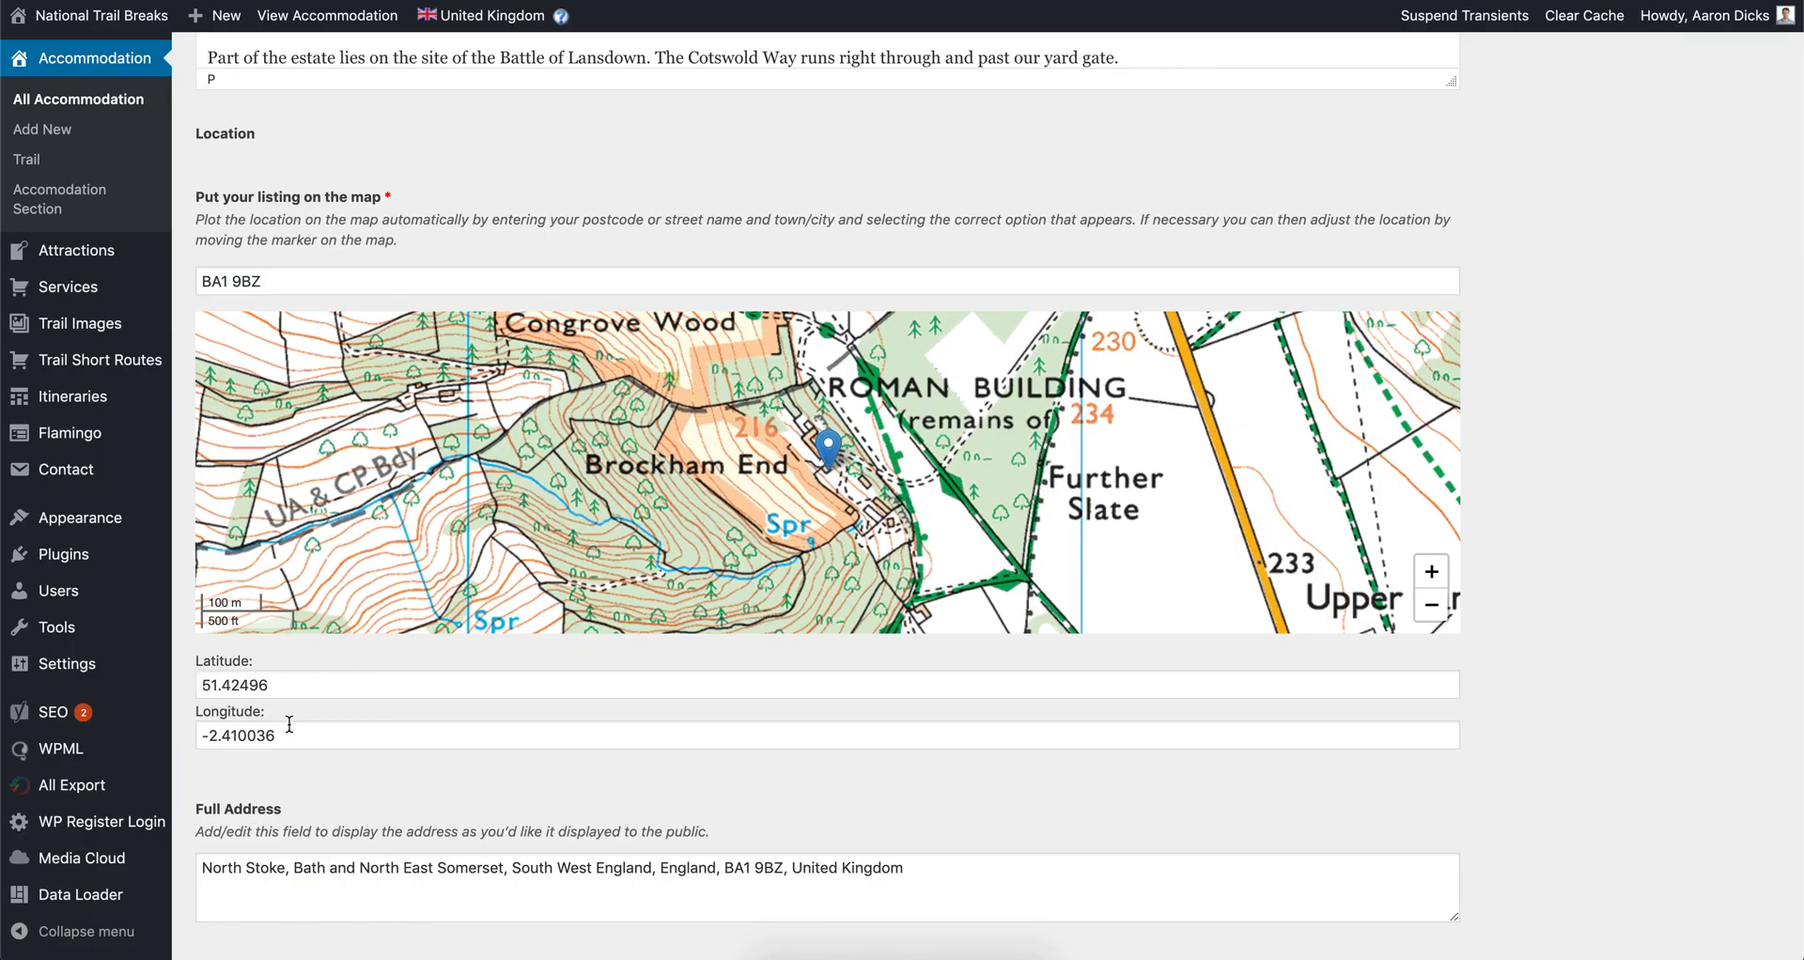
left_click_drag(204, 869, 926, 881)
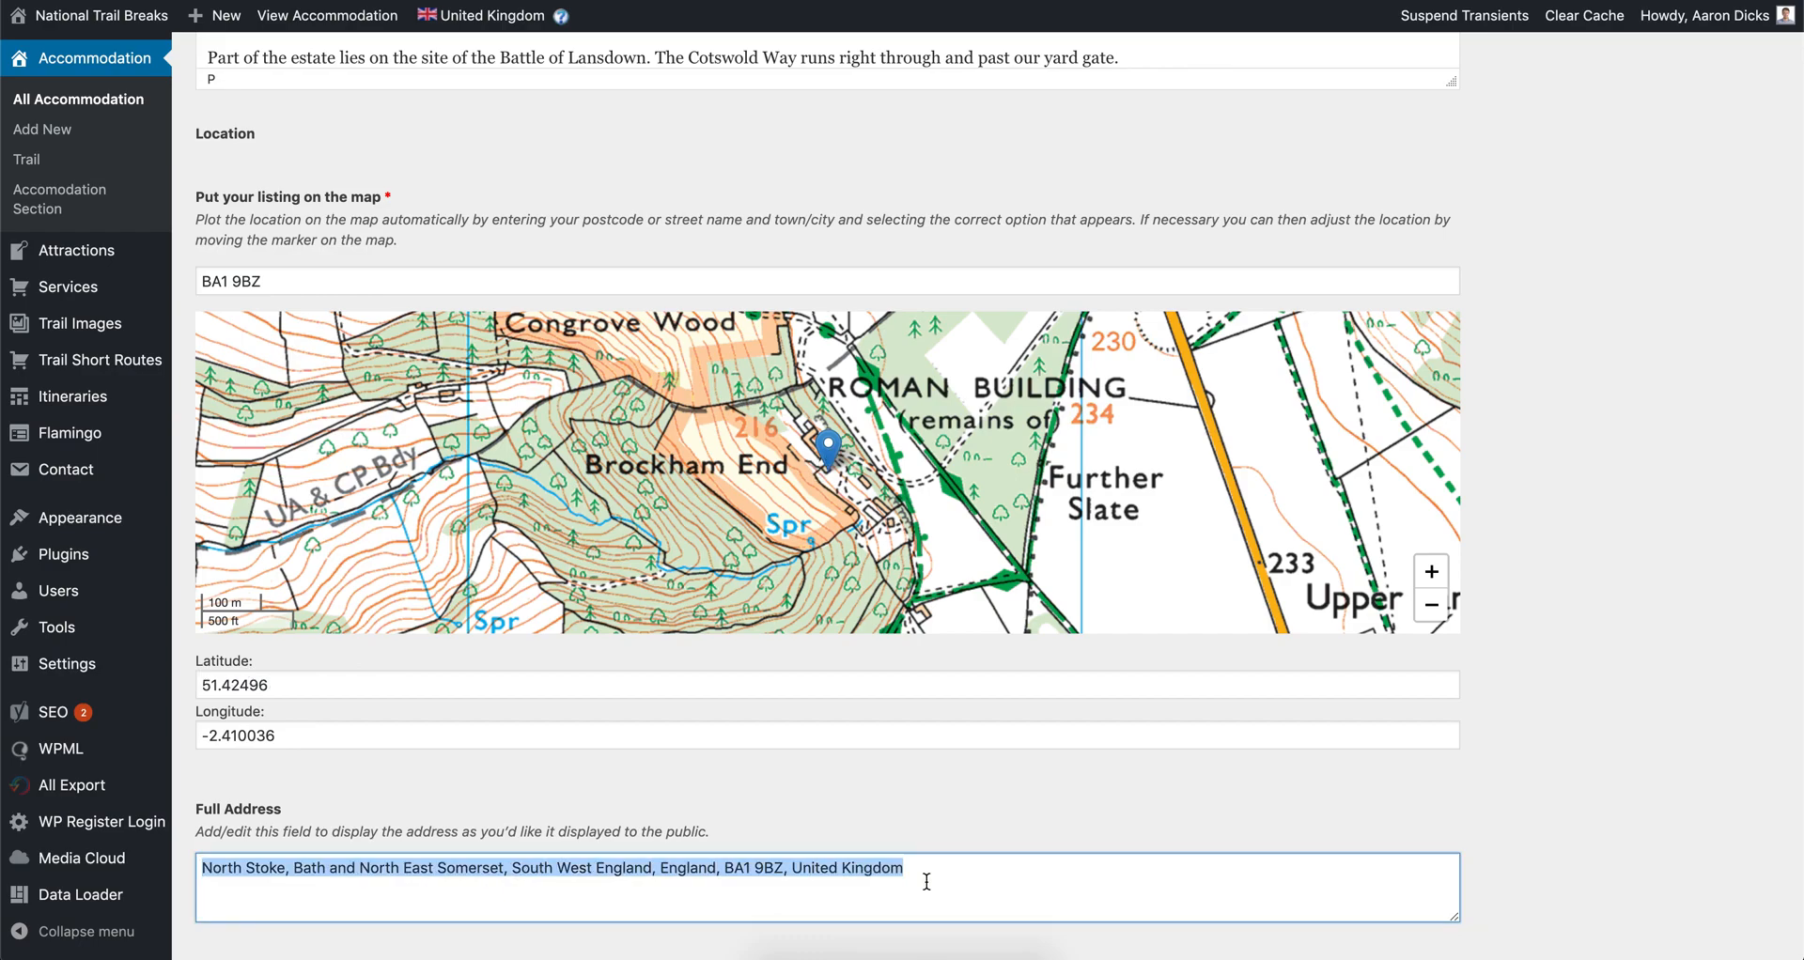
left_click_drag(828, 455, 805, 381)
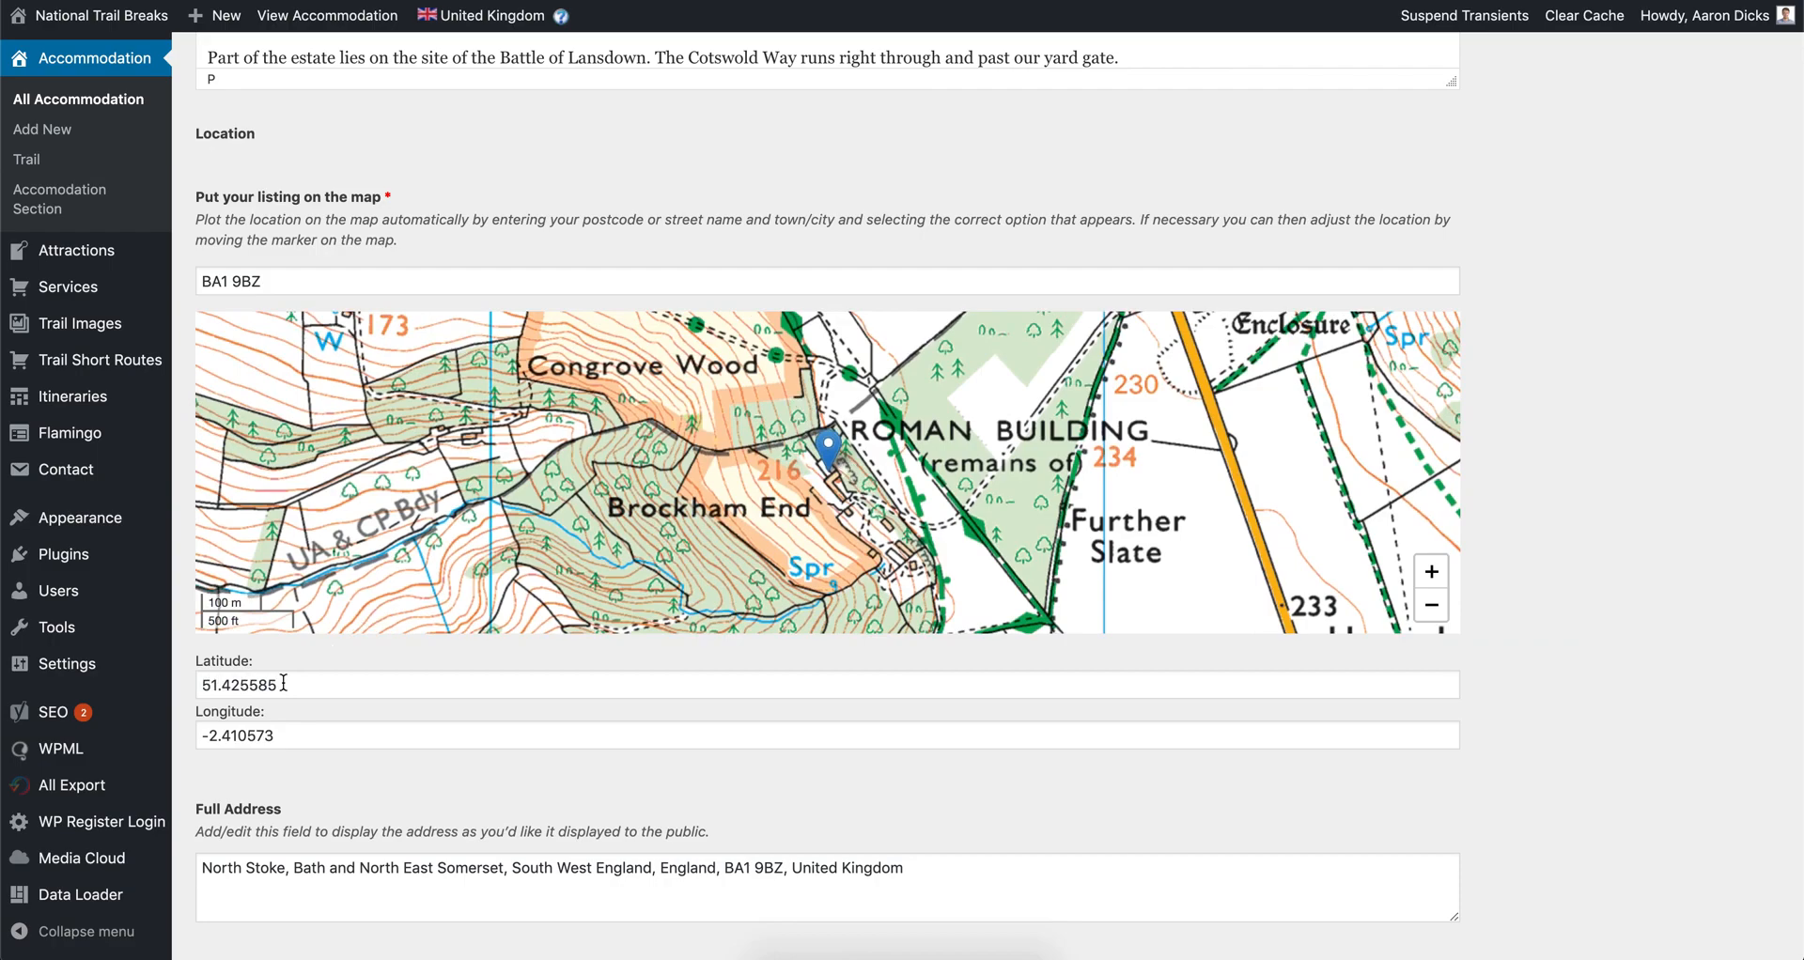
- Edit the full address to start with "Property Name," and remove "South West England" and "United Kingdom"
left_click(332, 864)
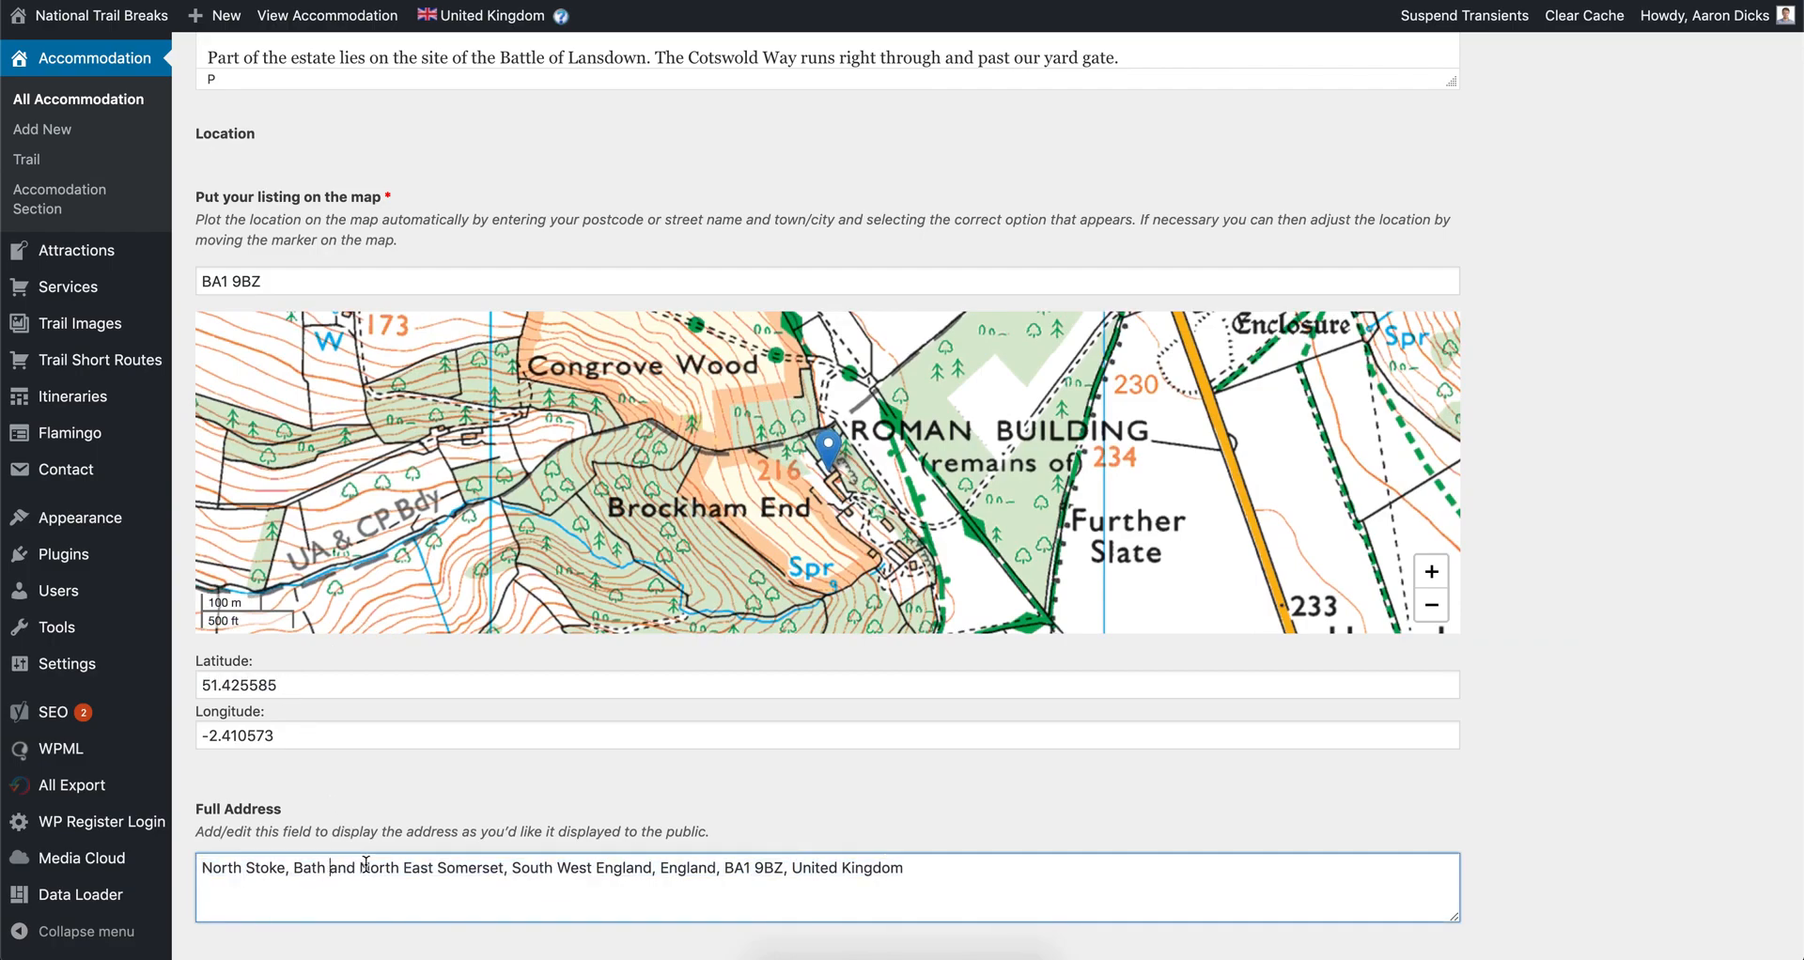
left_click_drag(367, 867, 463, 870)
left_click(463, 870)
left_click(203, 865)
type("Property N")
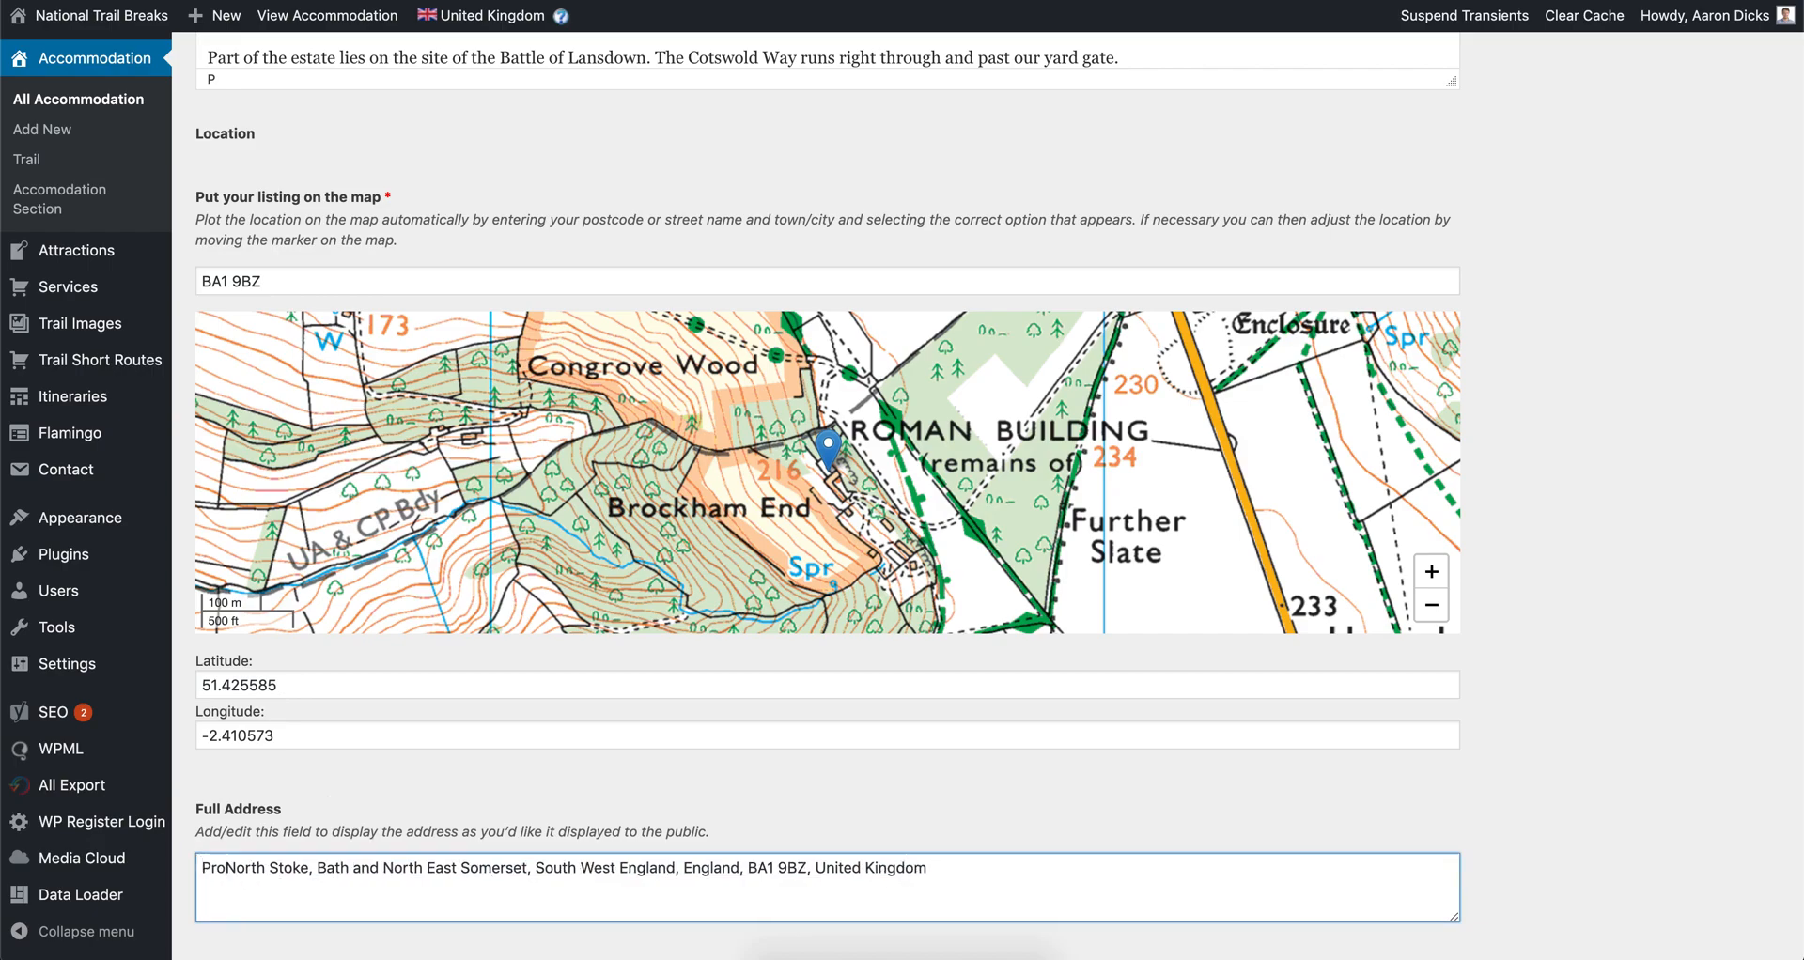
type("ame,")
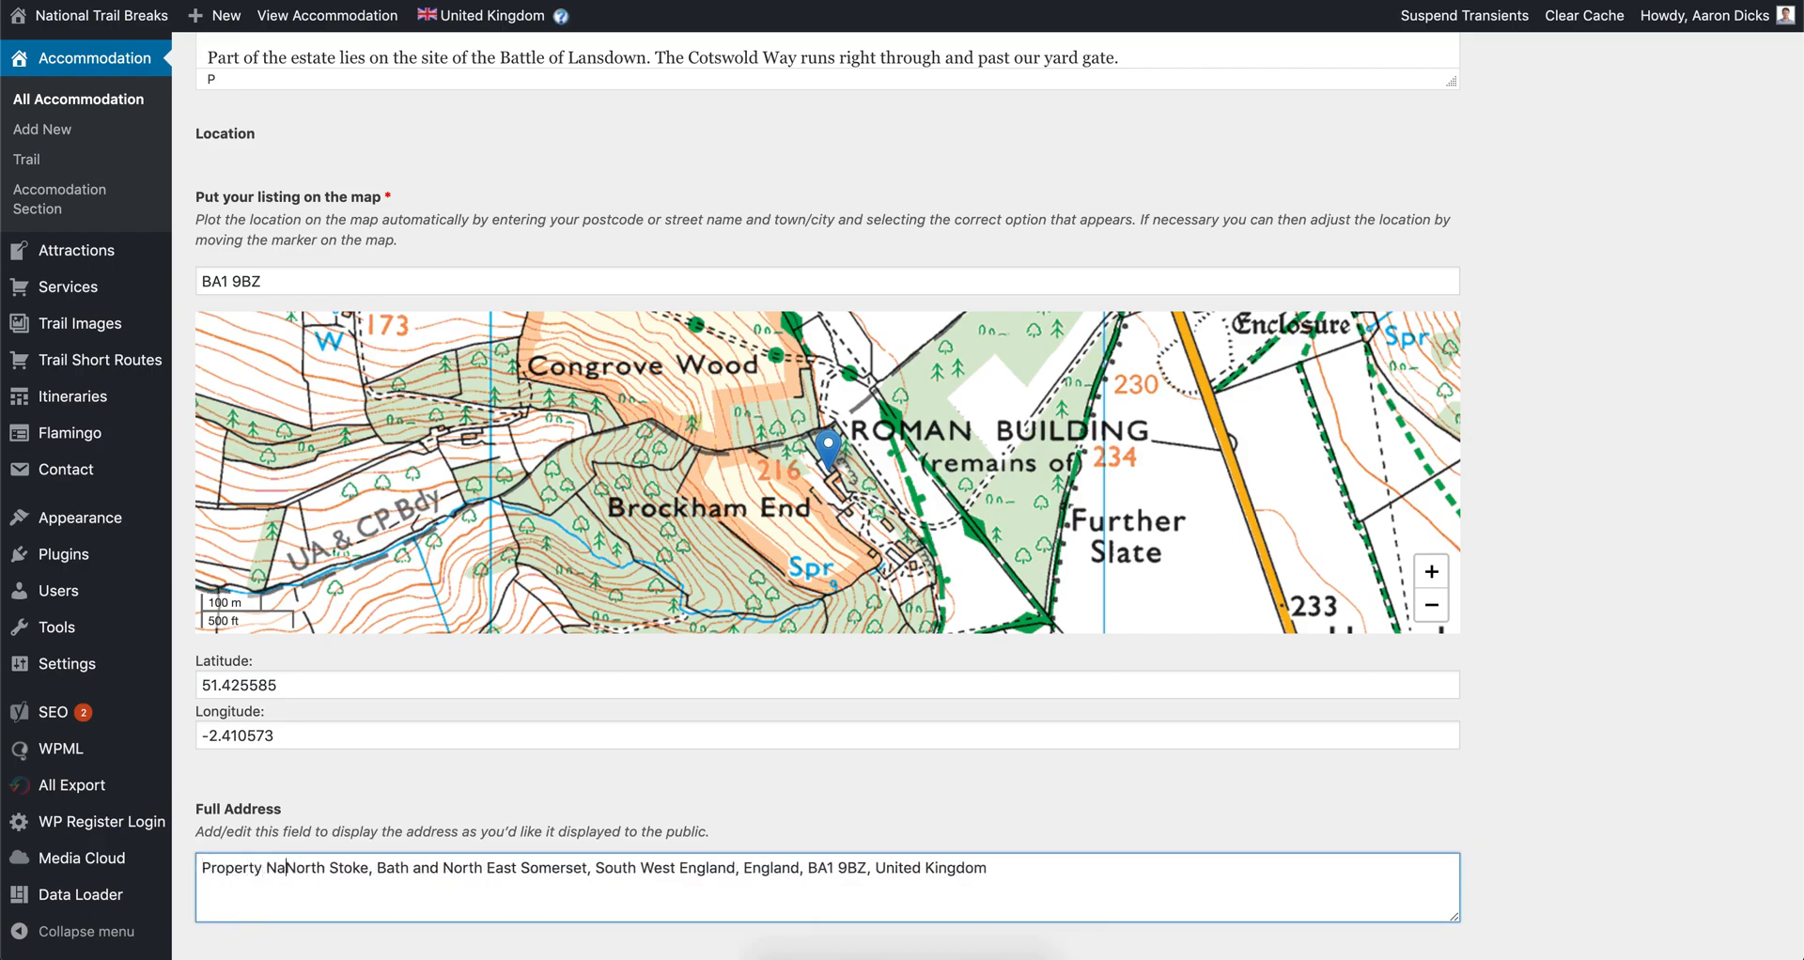
left_click_drag(624, 870, 917, 869)
key("BackSpace")
key("BackSpace")
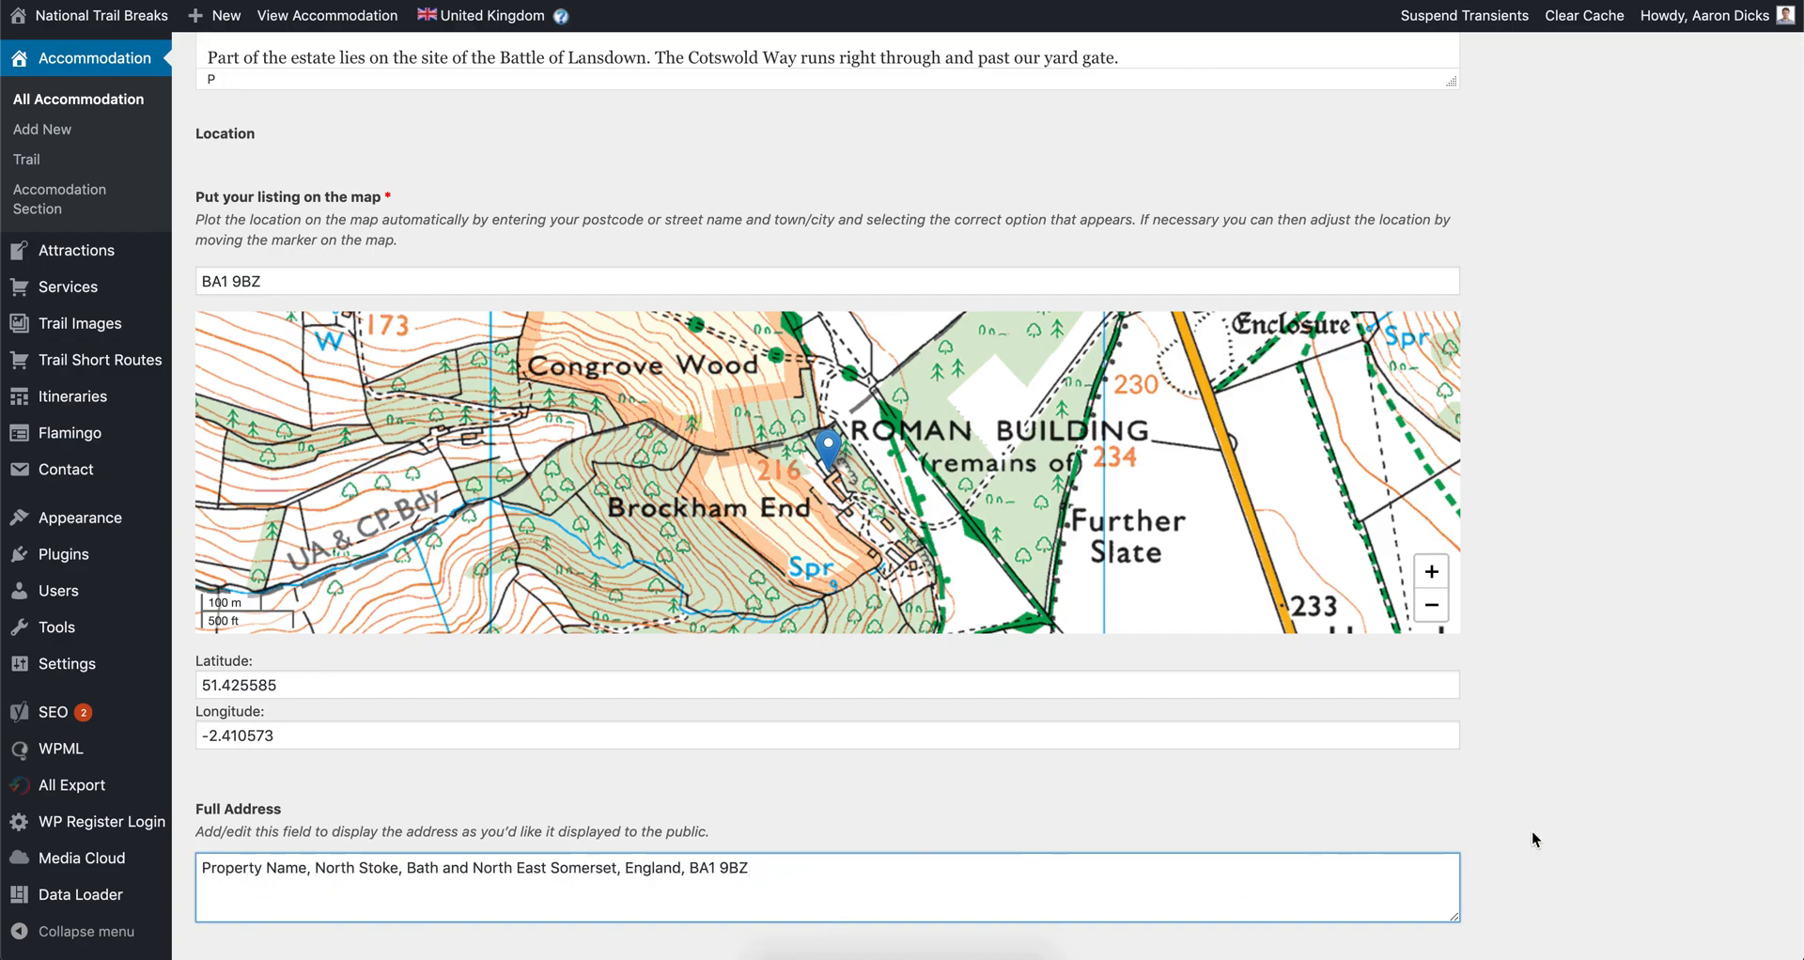
- Clear the postcode from the listing's map address search and place the cursor at the end of the full address
scroll(1532, 834, "down", 3)
scroll(1531, 831, "up", 2)
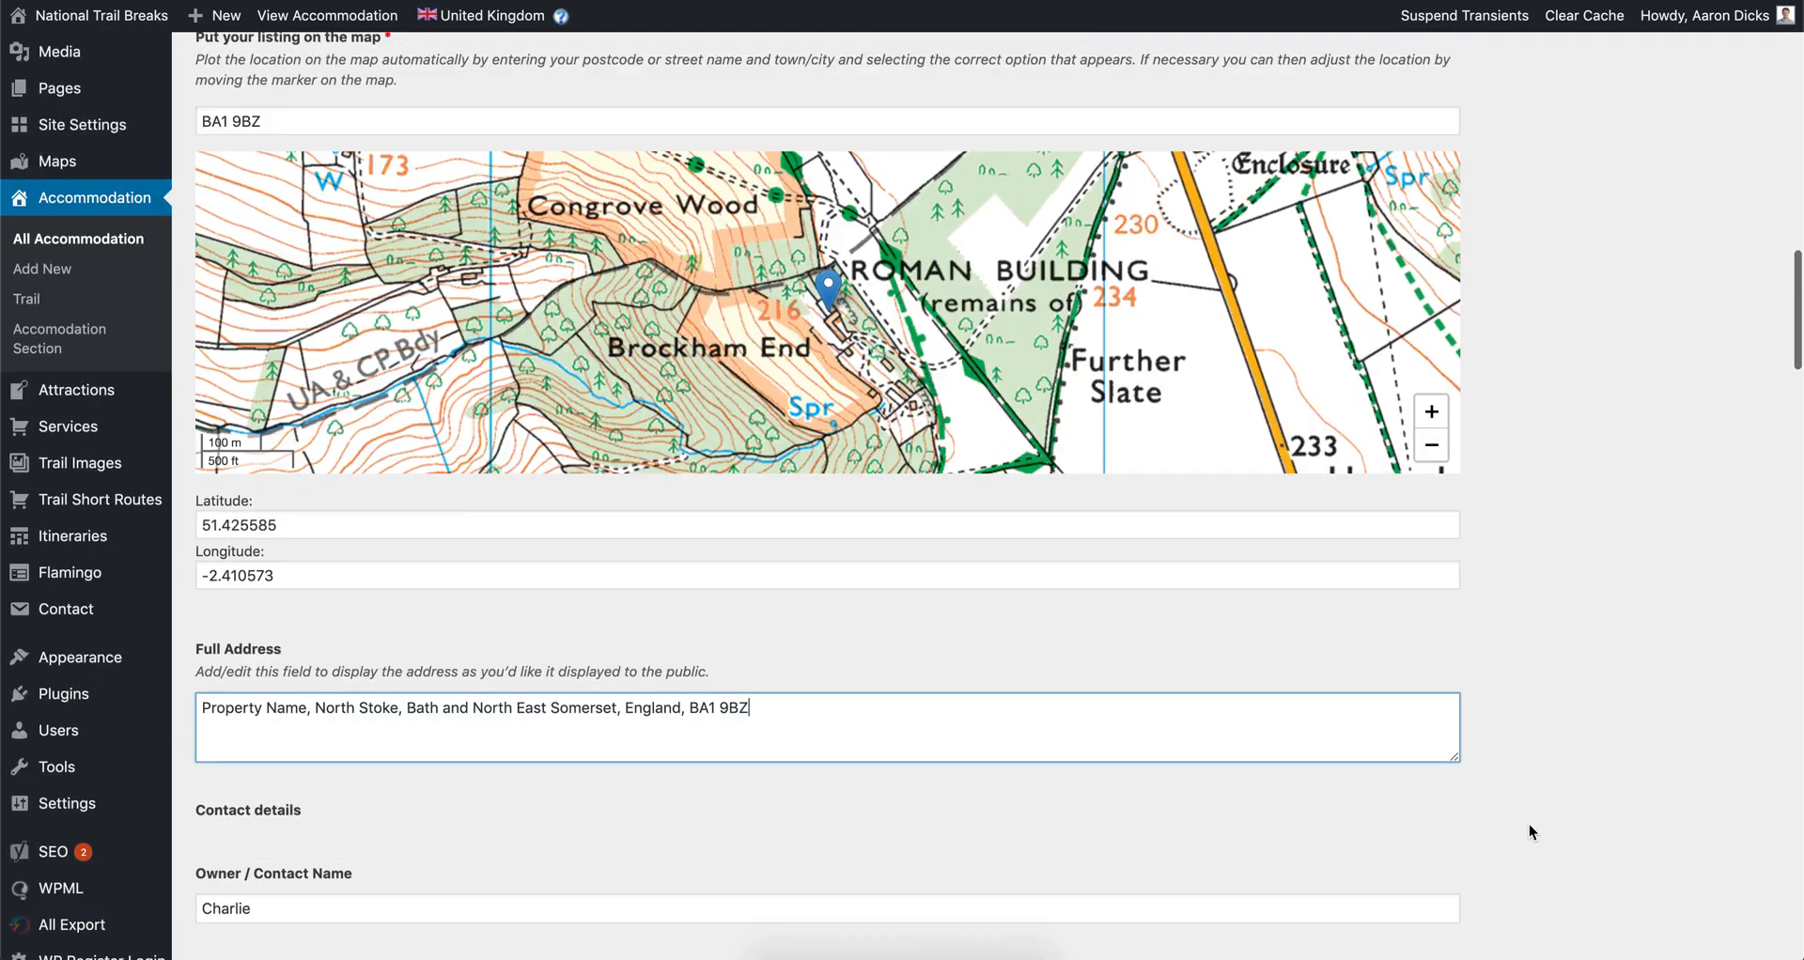
scroll(333, 107, "up", 1)
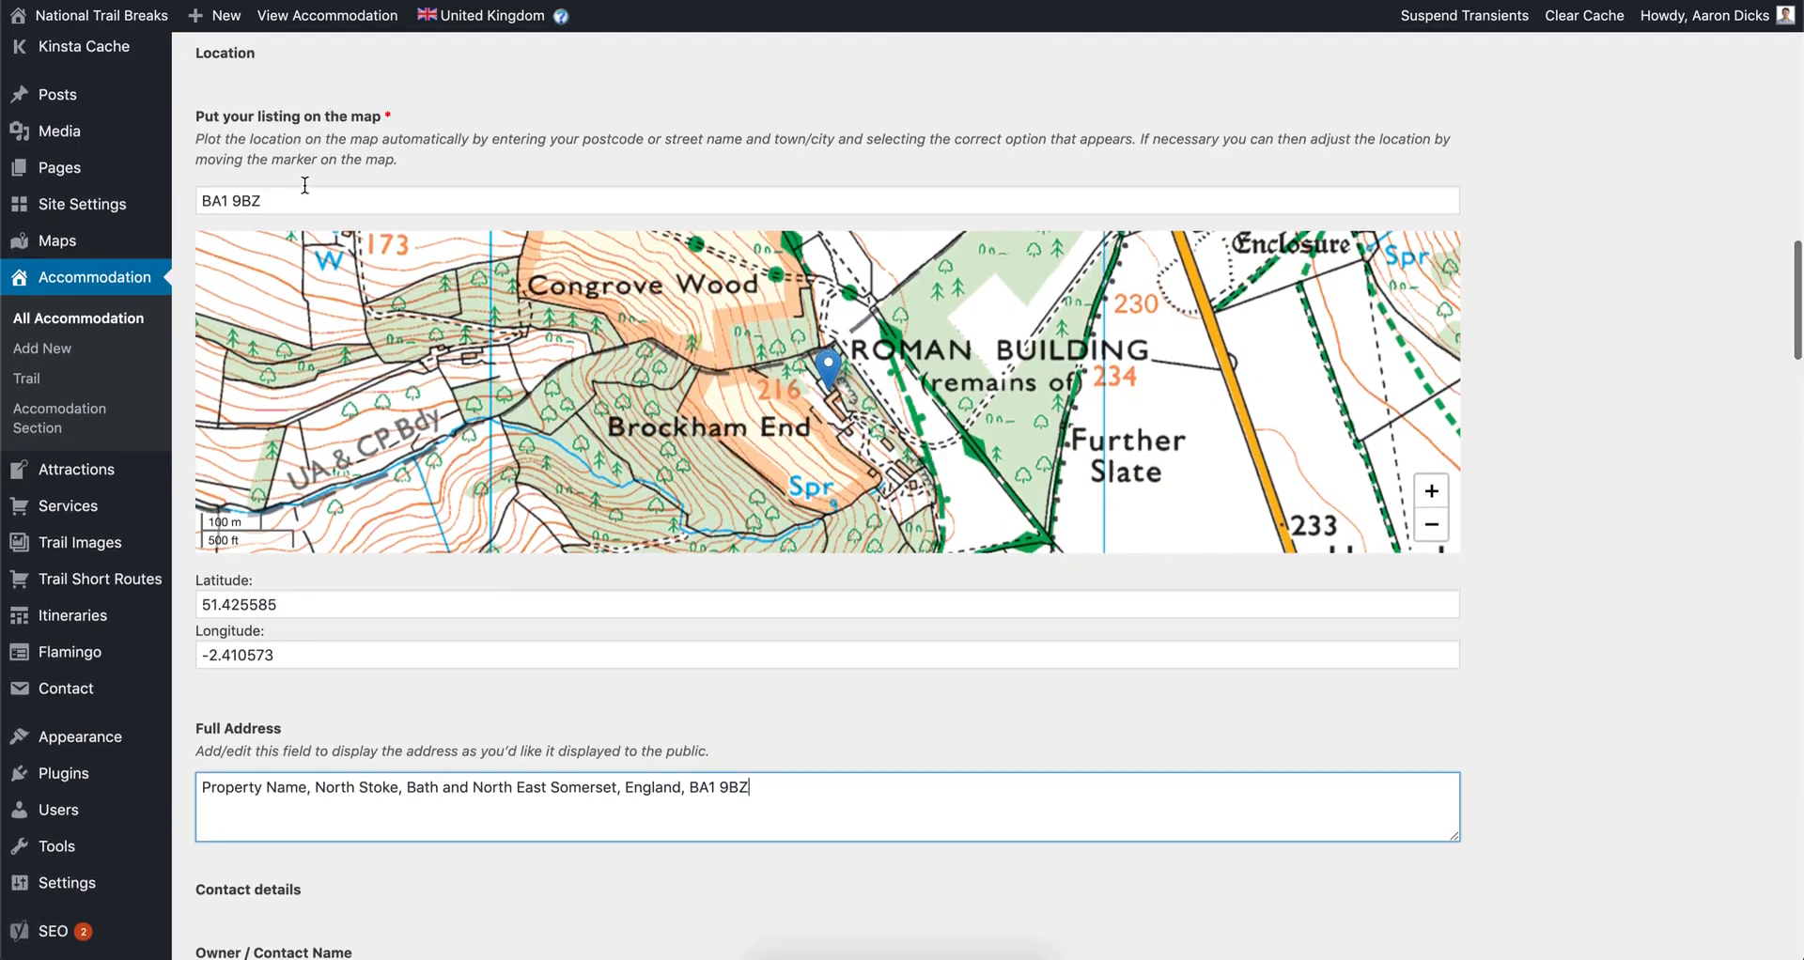
left_click_drag(282, 201, 173, 201)
key("BackSpace")
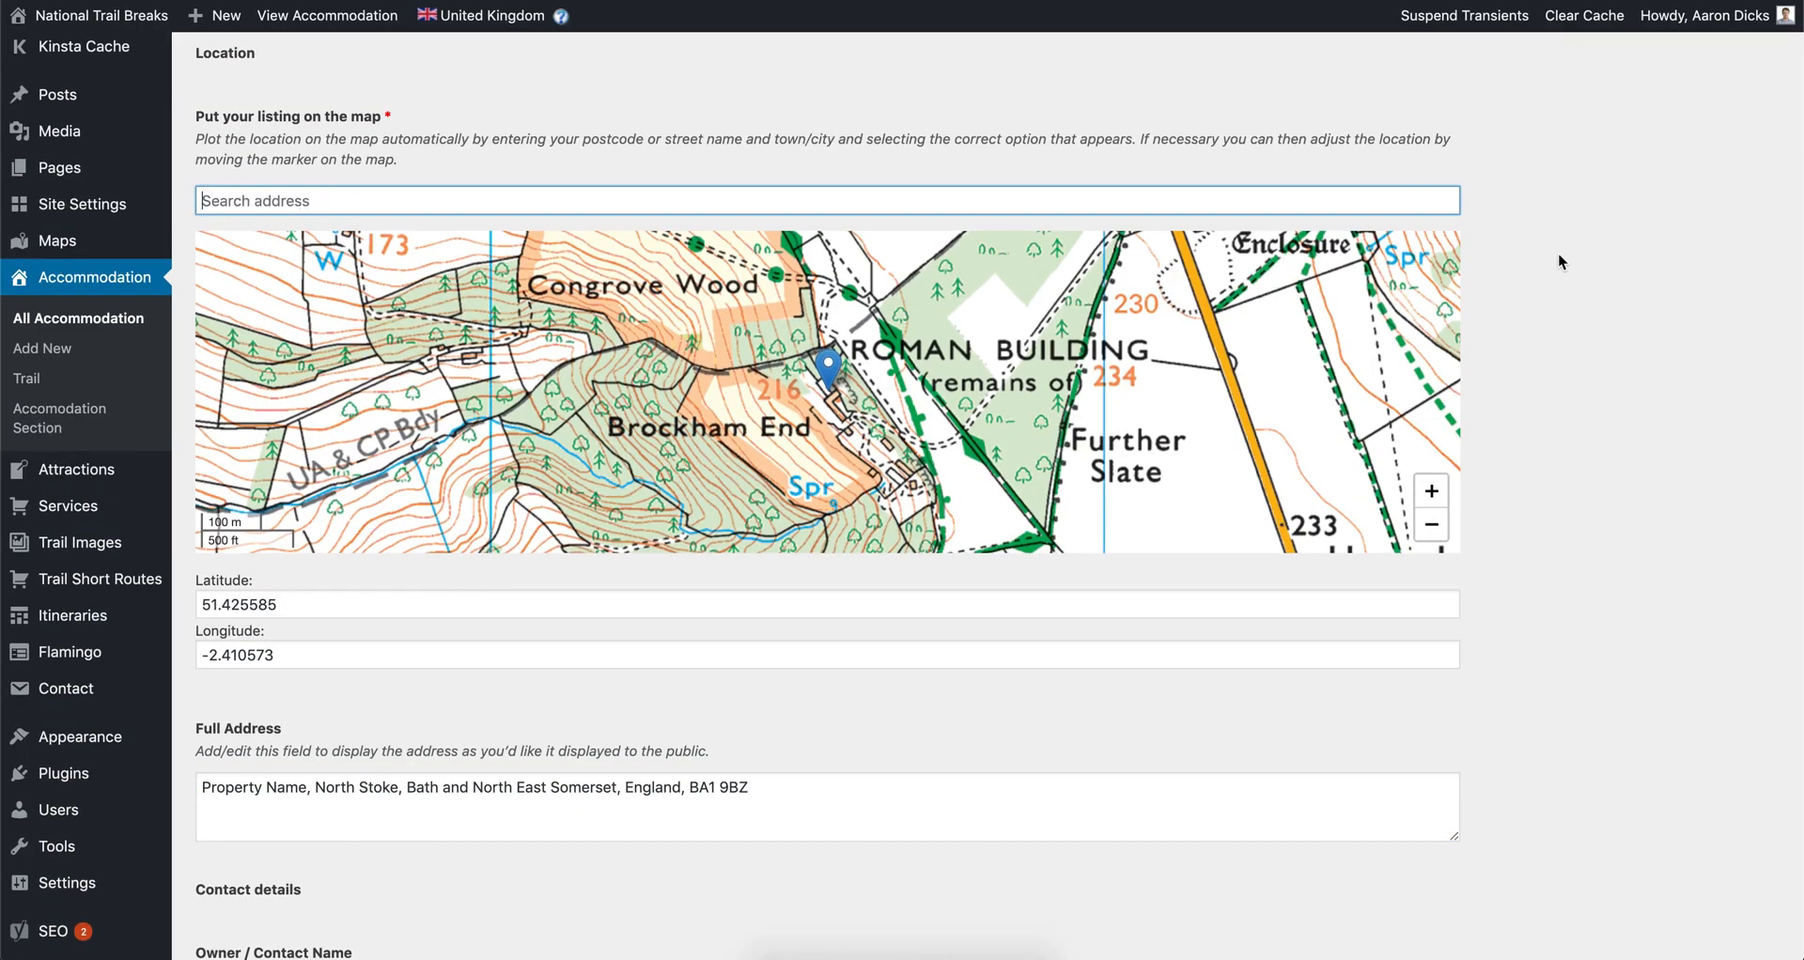
scroll(1558, 252, "down", 2)
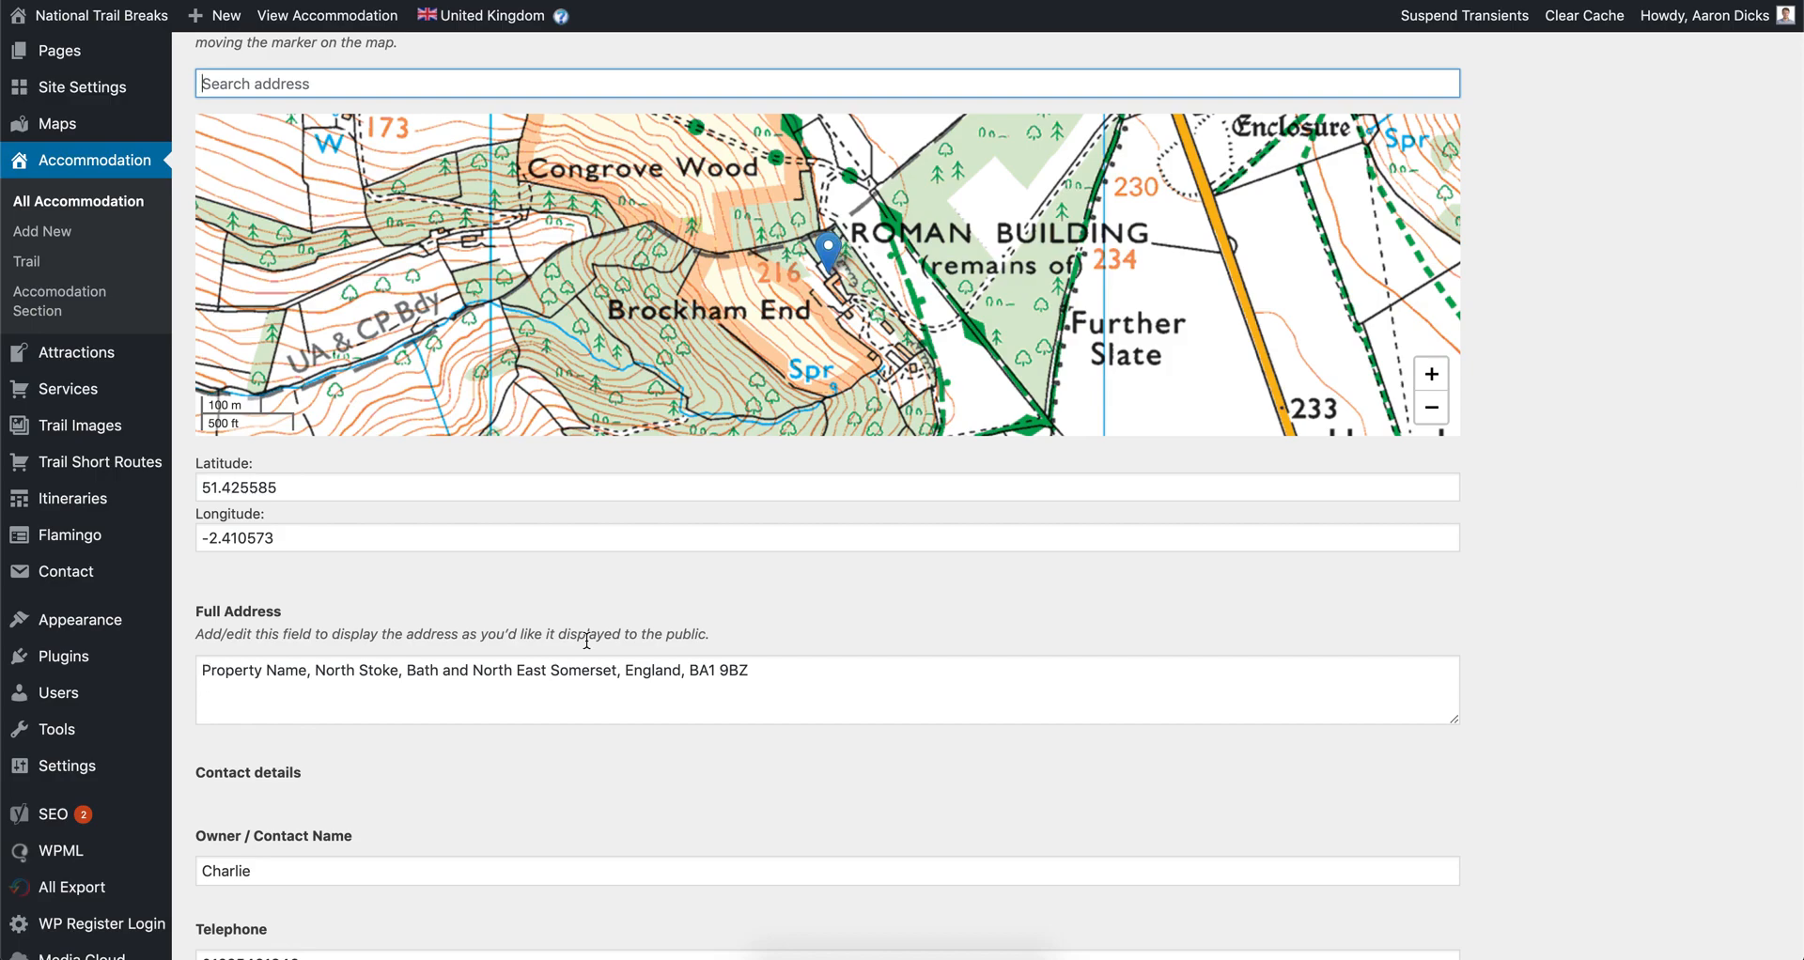
left_click(796, 669)
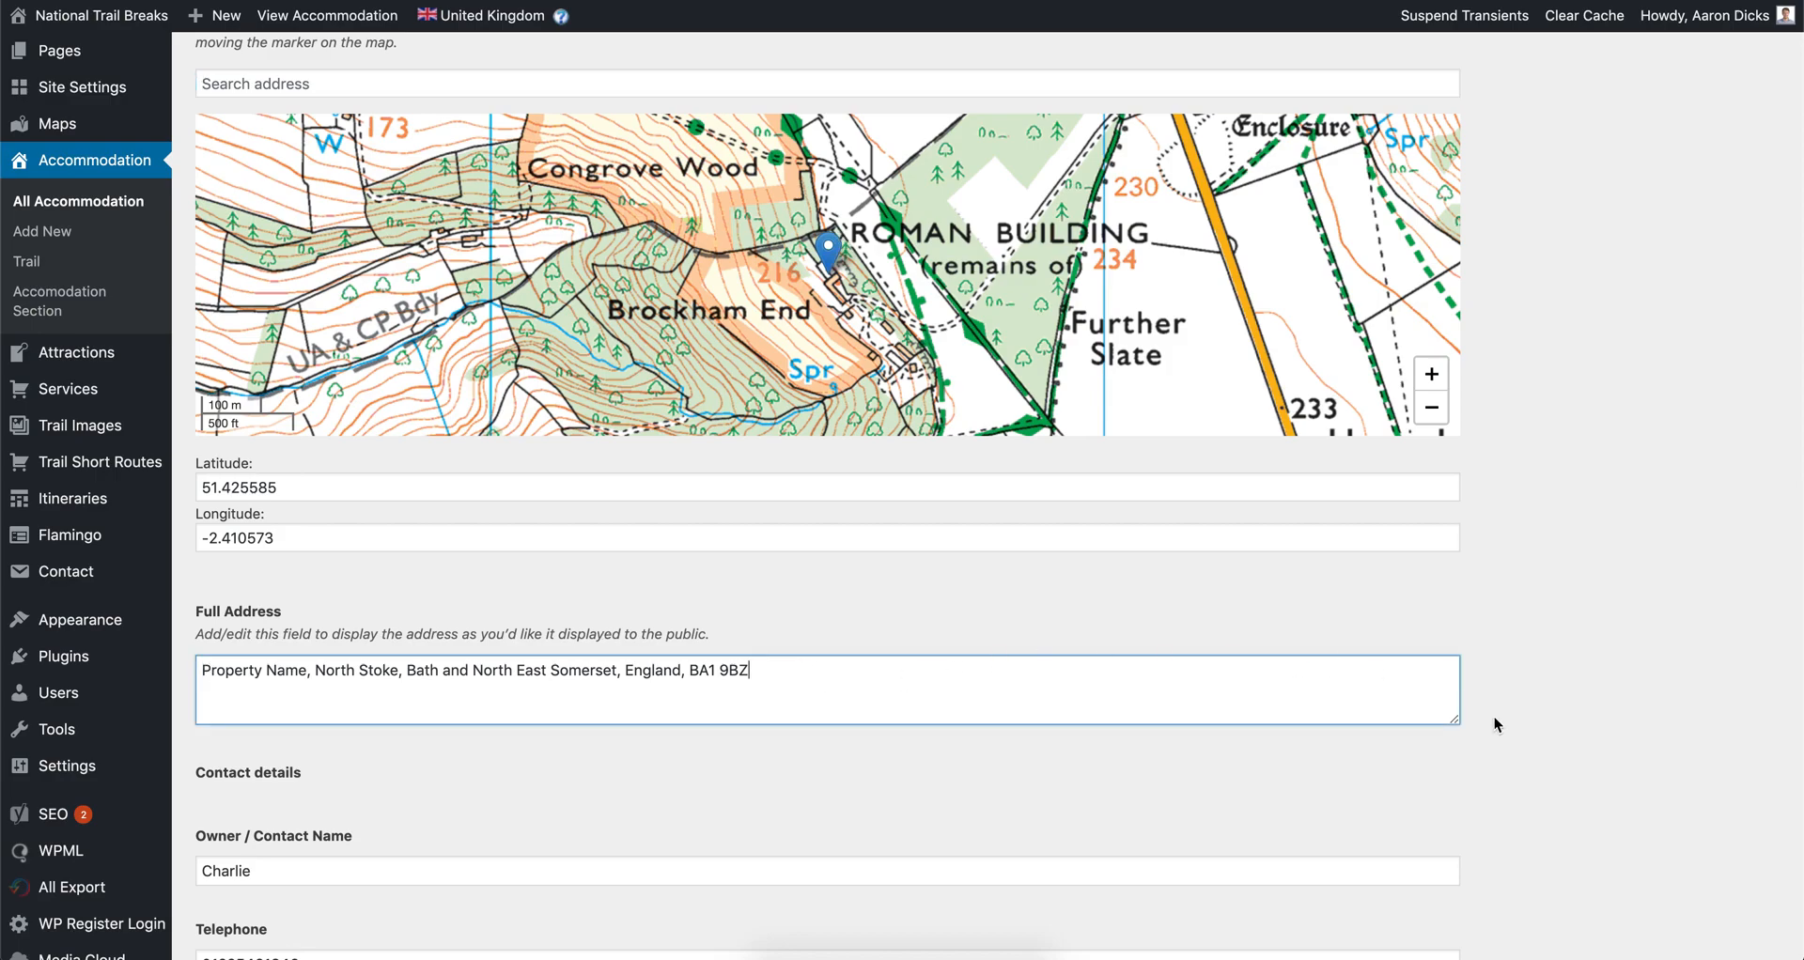
- Review the listing's contact details, online booking link, and capacity and price fields
scroll(1494, 725, "down", 3)
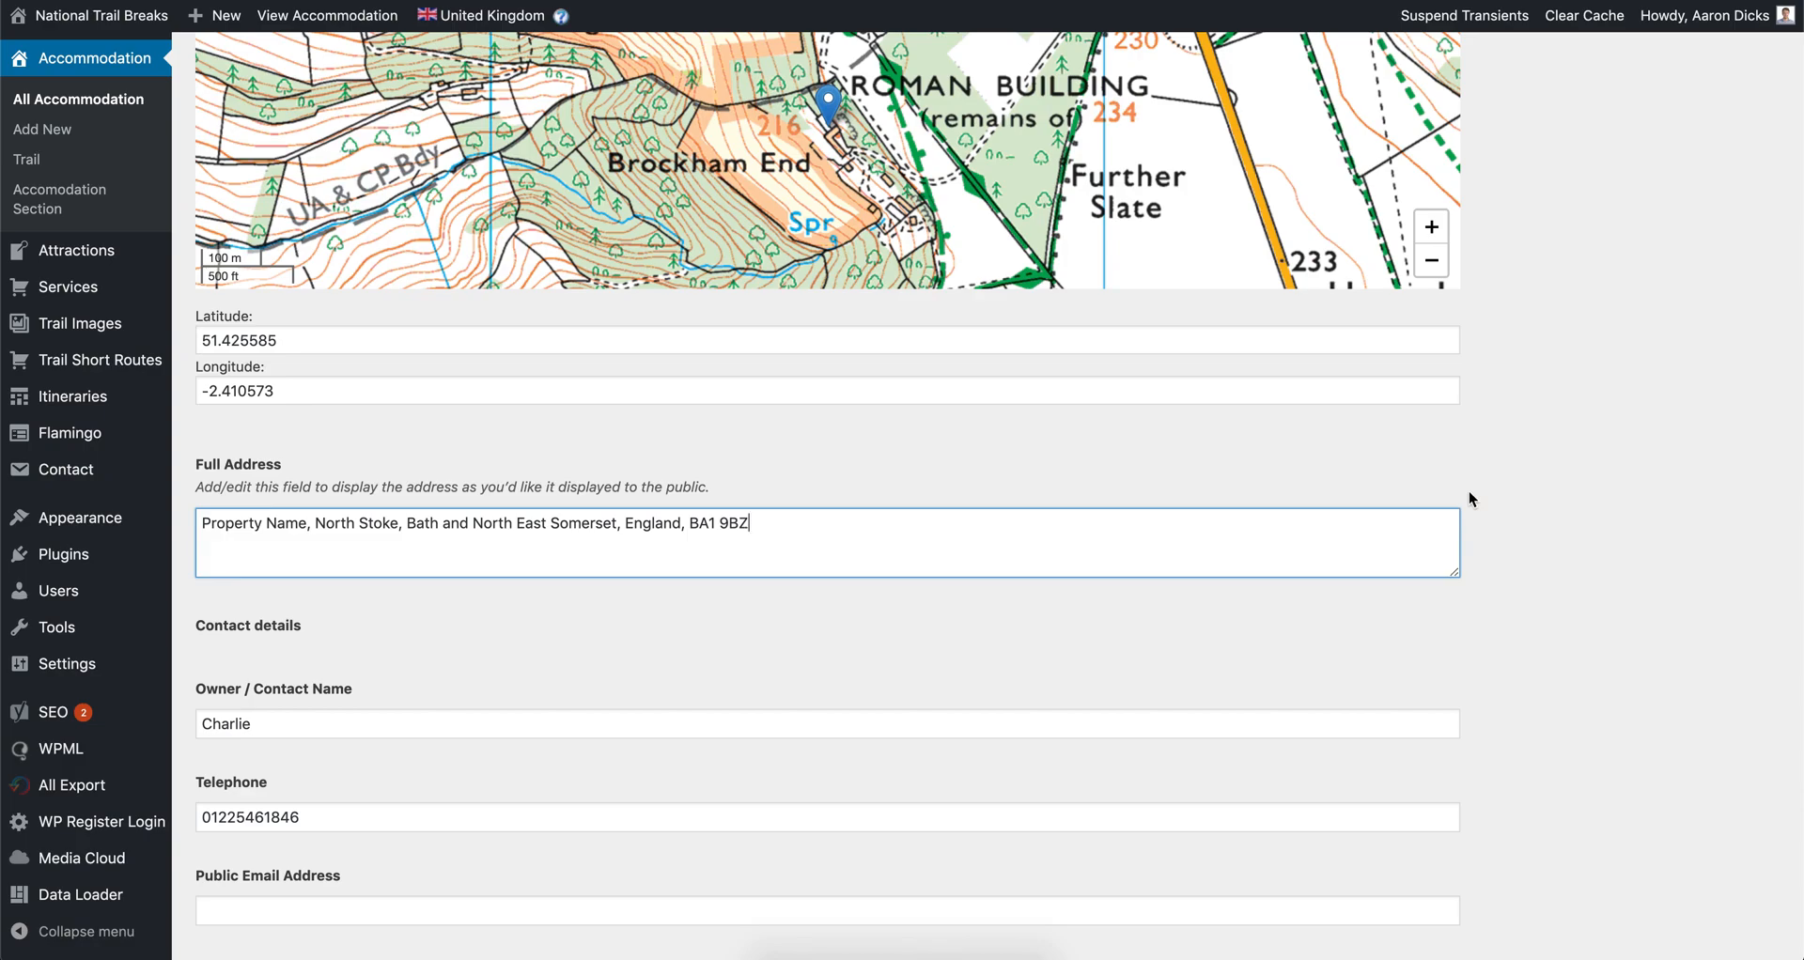
scroll(1468, 493, "down", 5)
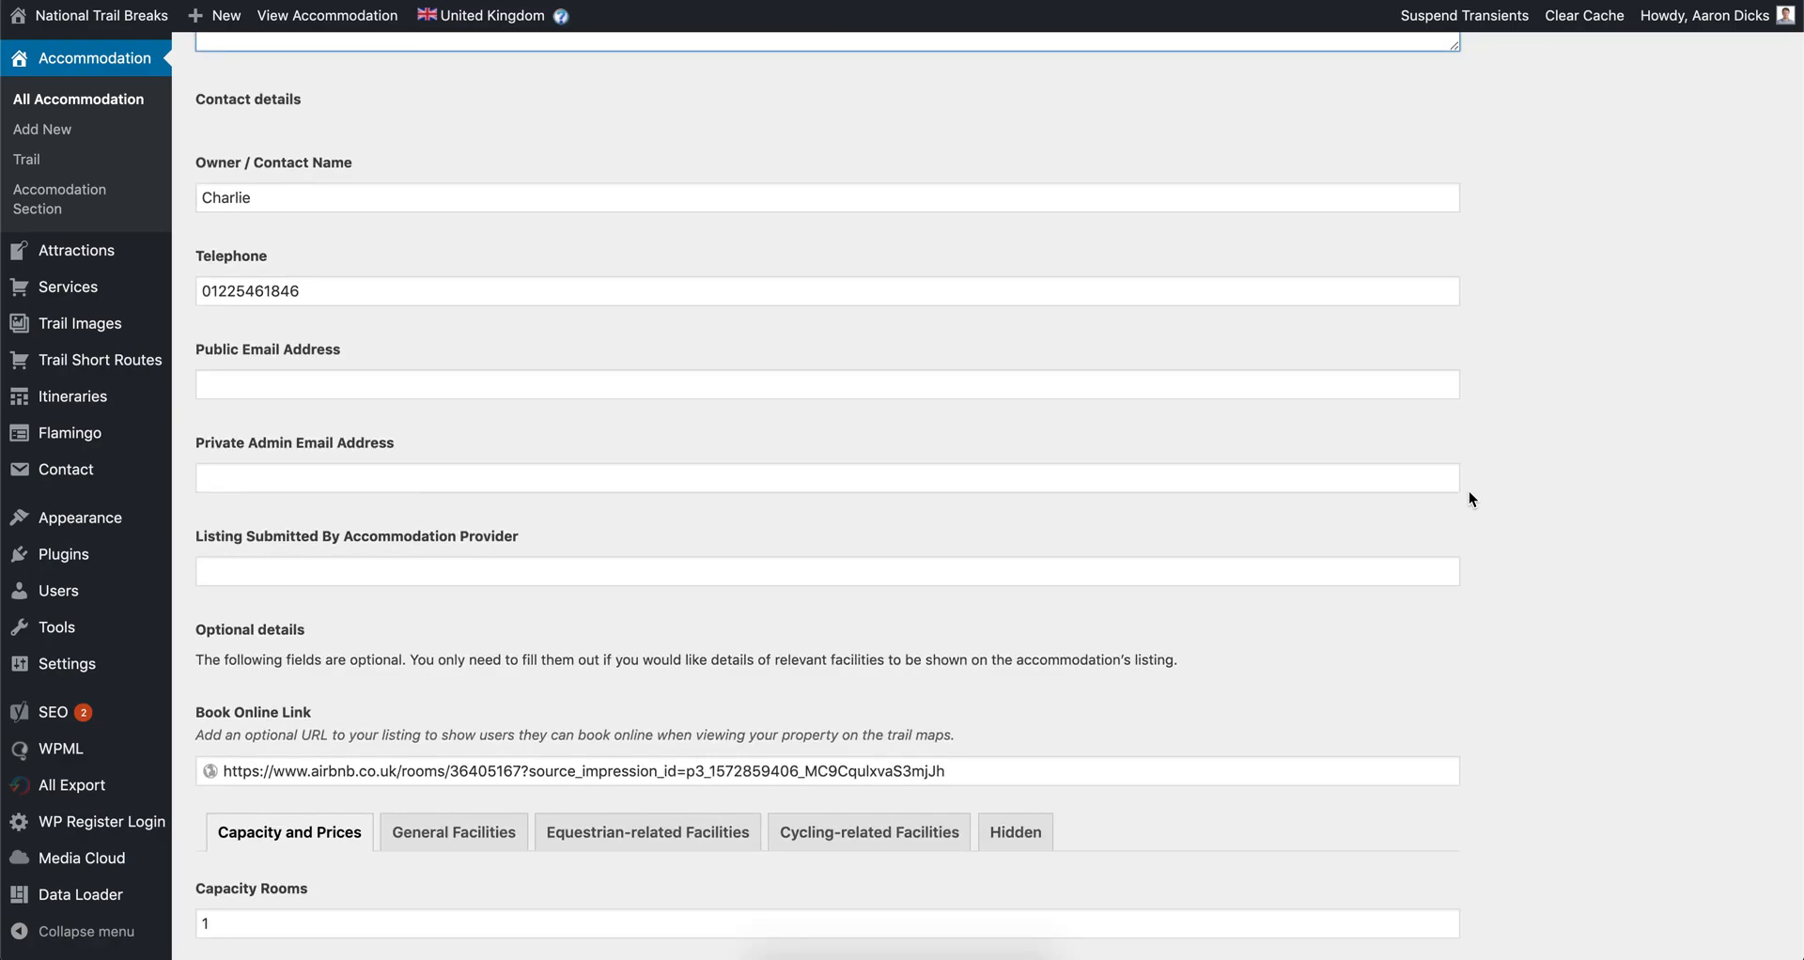
scroll(1468, 493, "down", 3)
scroll(1468, 492, "down", 4)
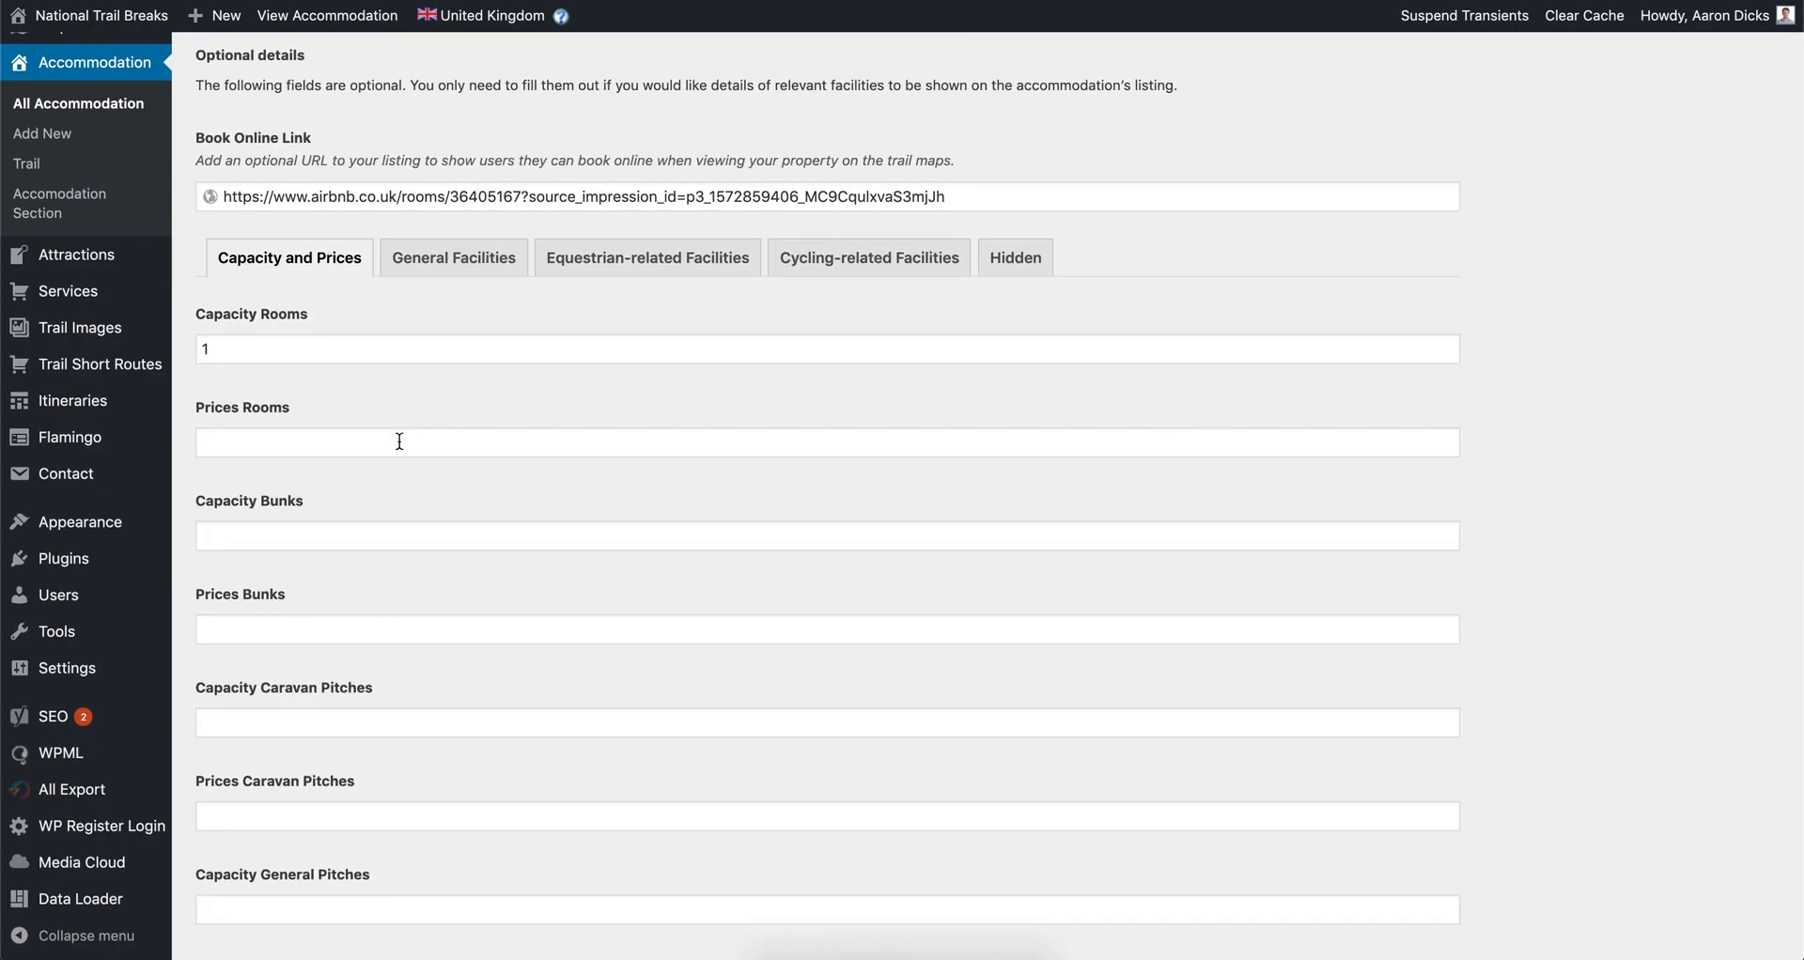
- Review the listing's general, equestrian-related and cycling-related facilities, including the choices for En Suite Facilities, leaving them unchanged
left_click(440, 263)
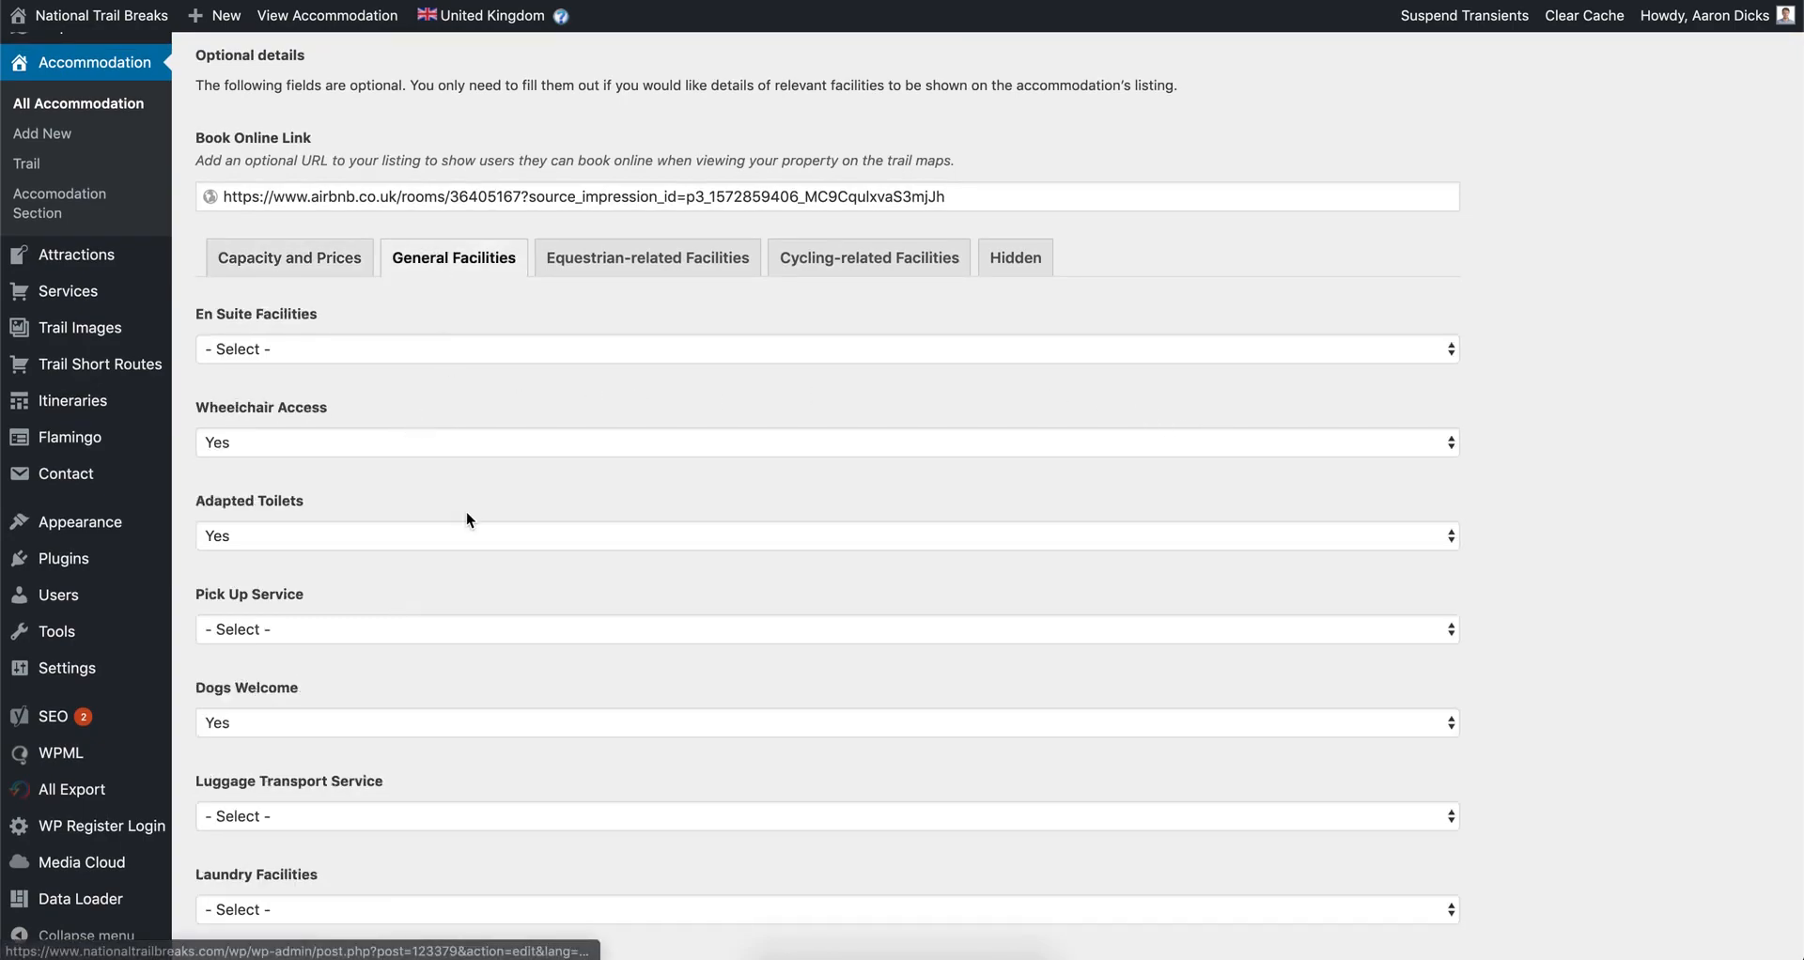
left_click(396, 348)
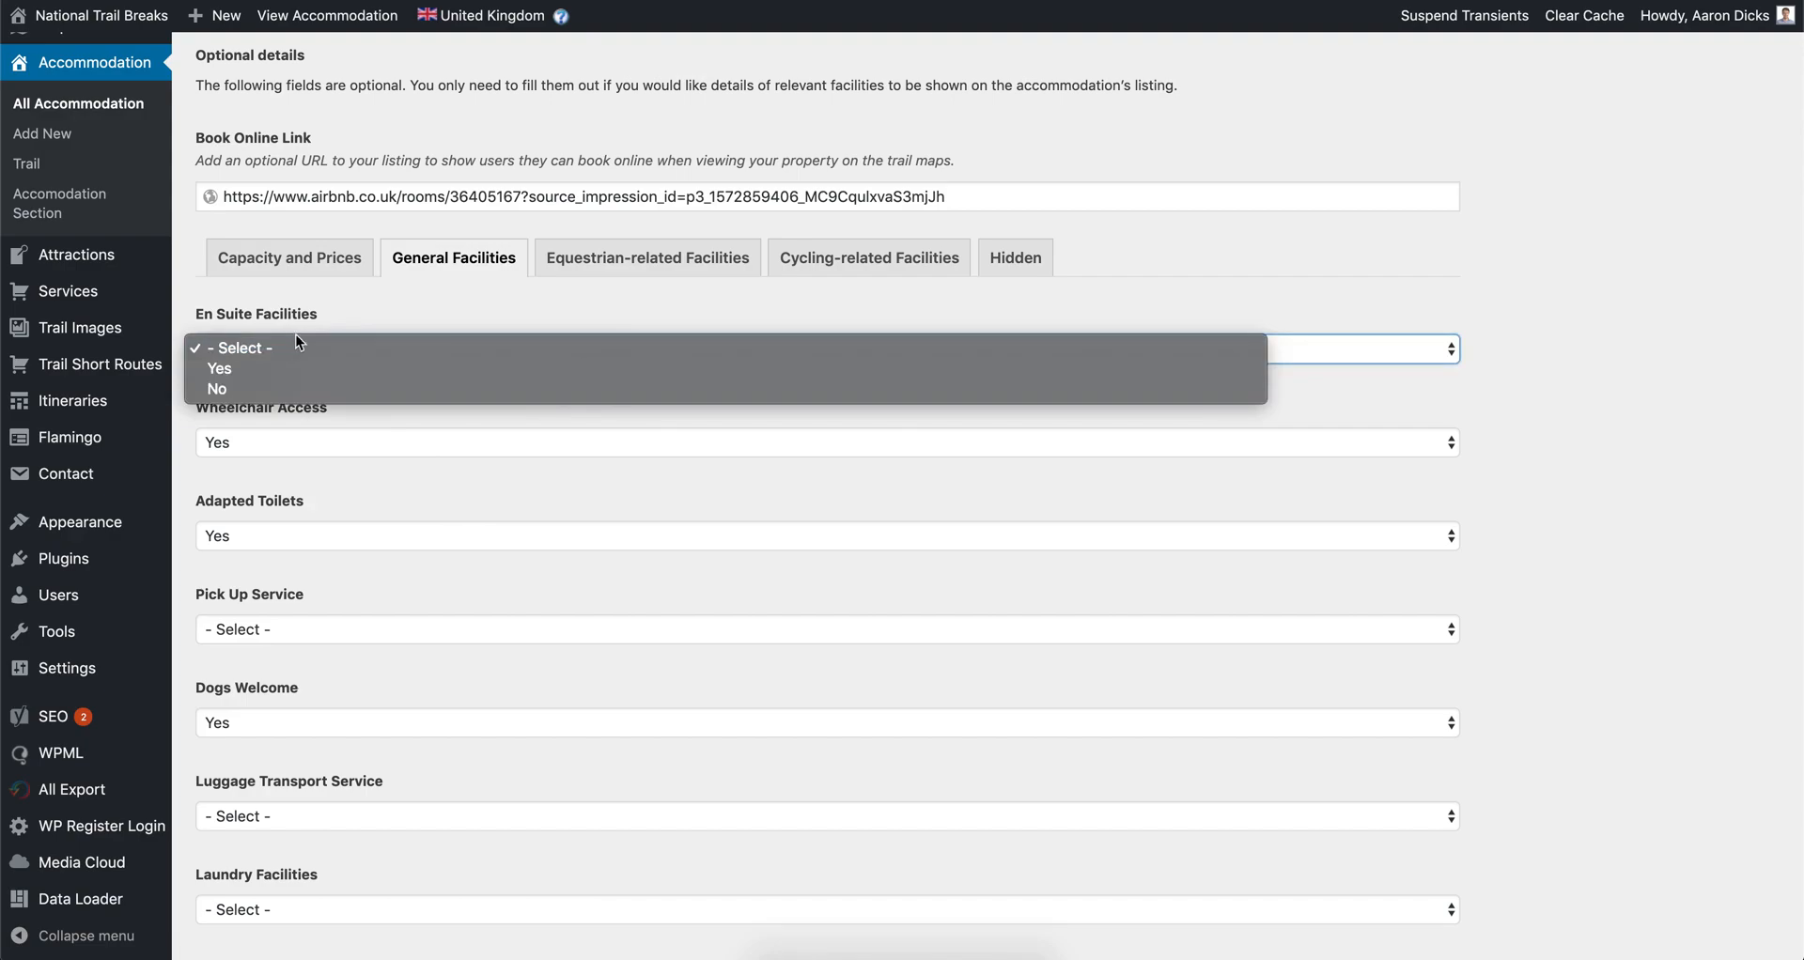
left_click(340, 317)
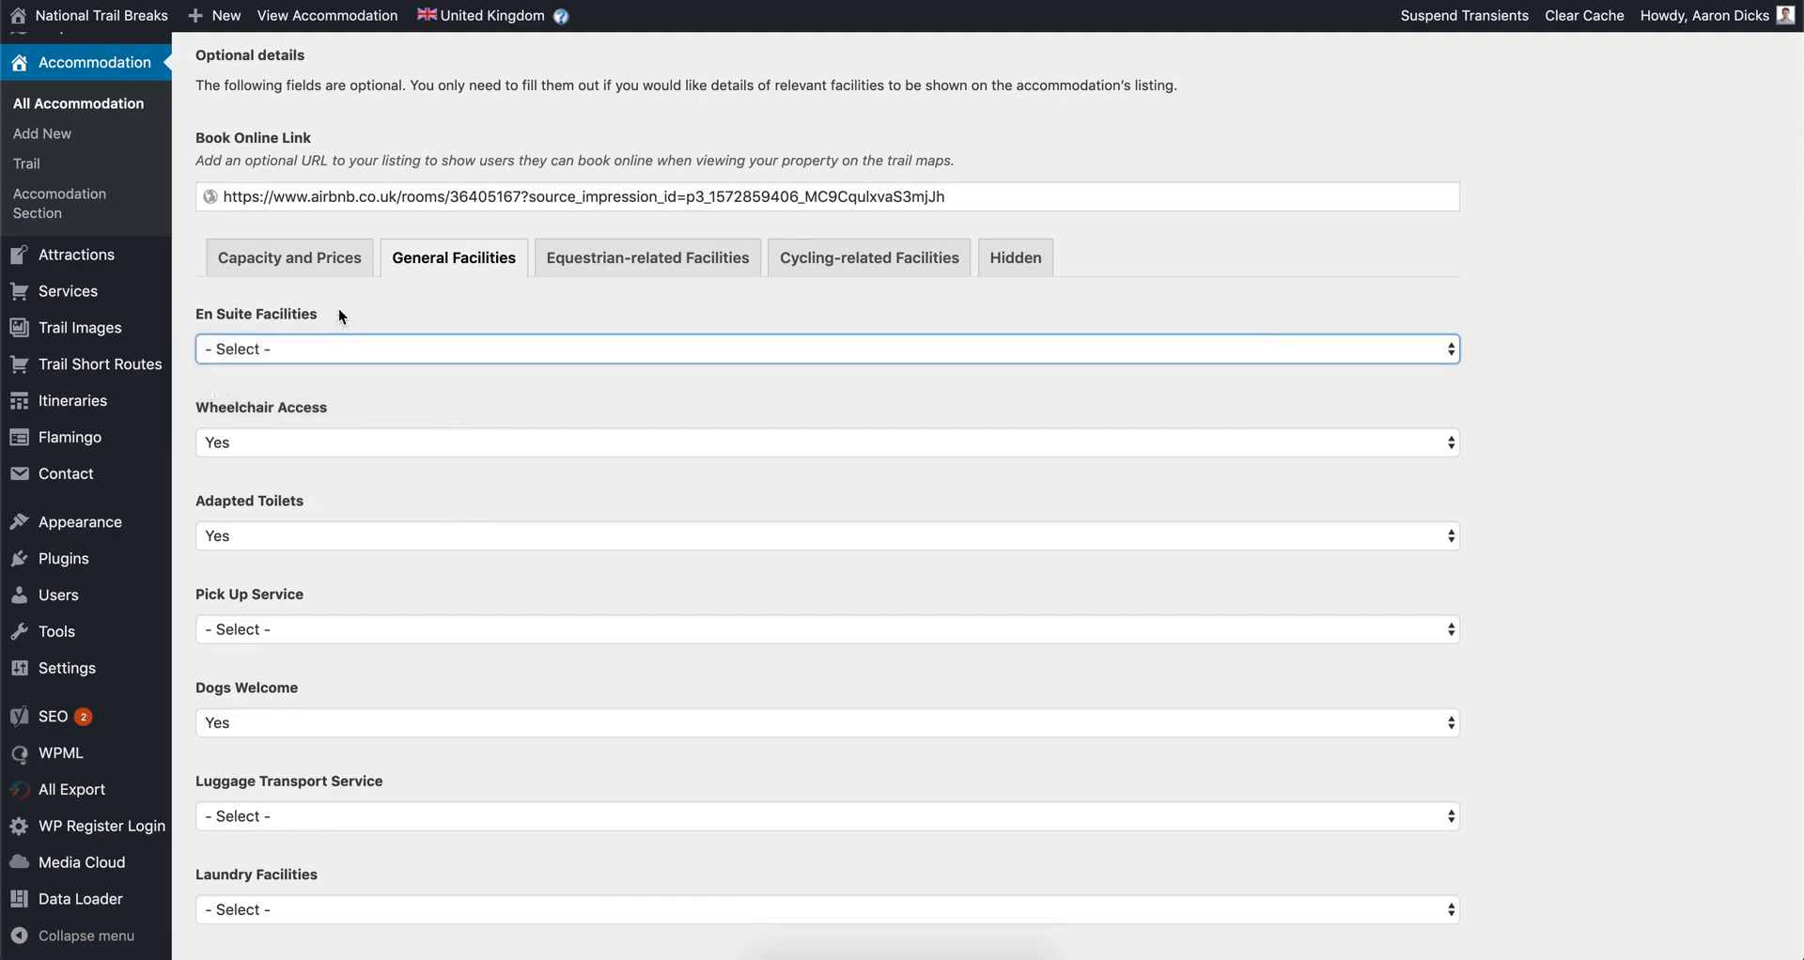
left_click(648, 268)
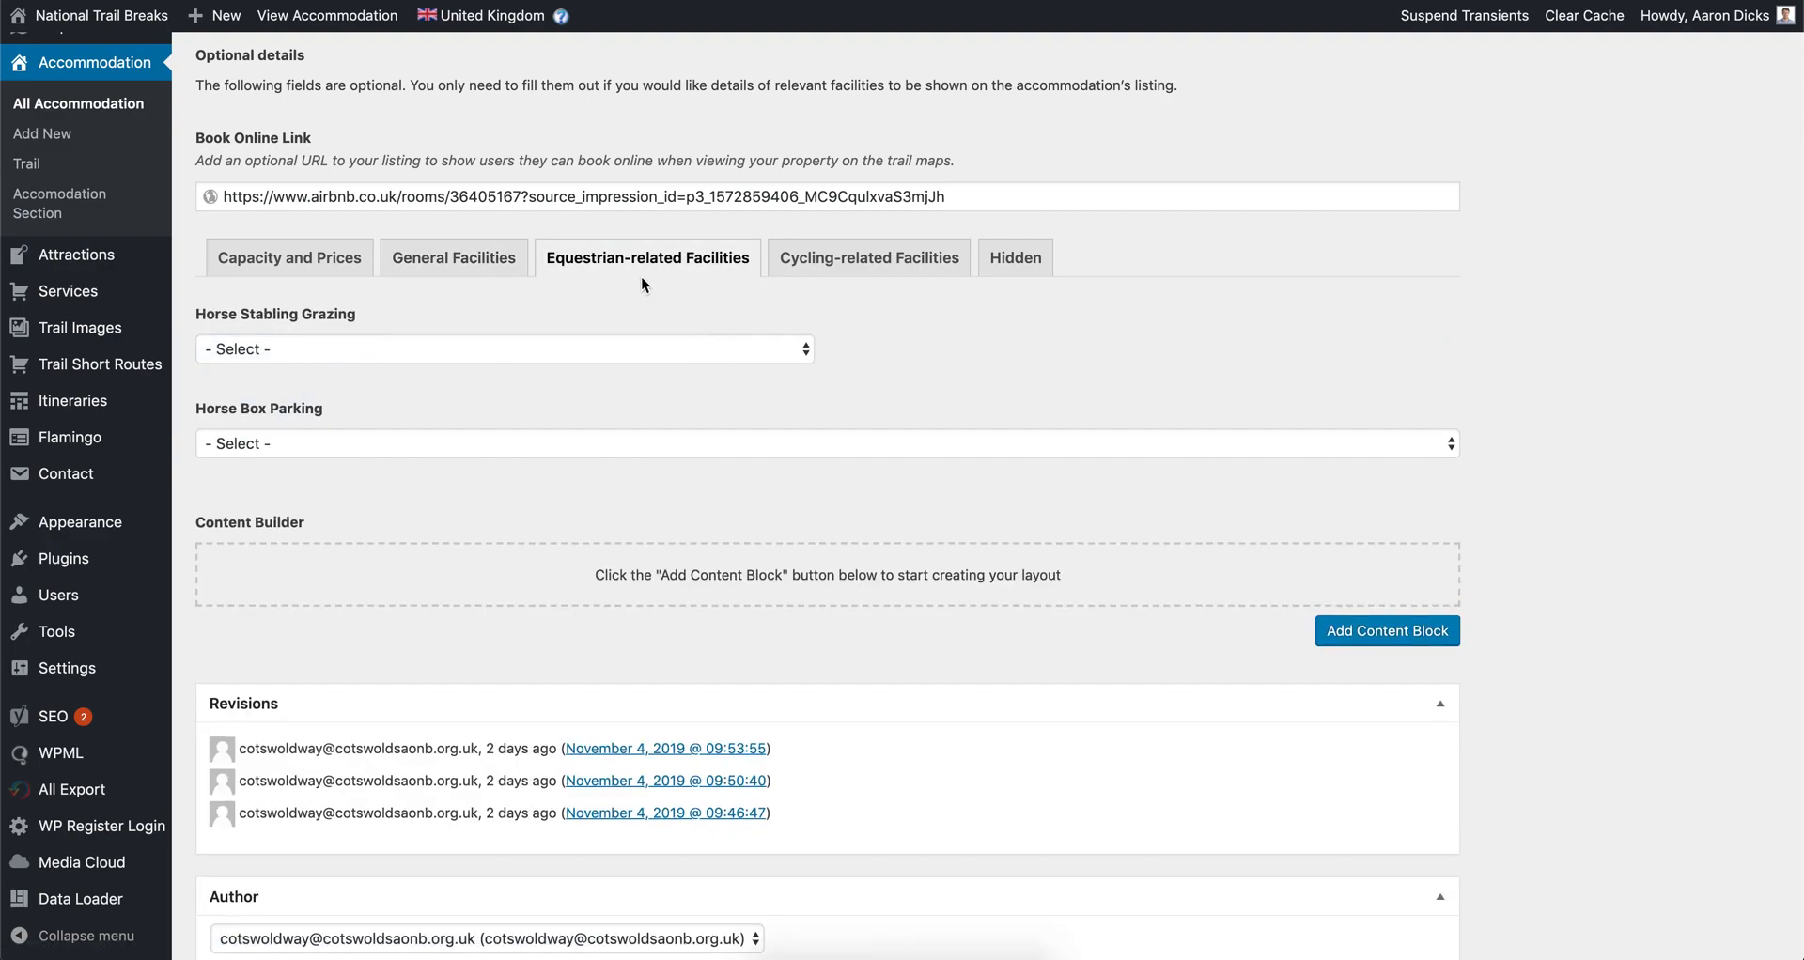
left_click(804, 265)
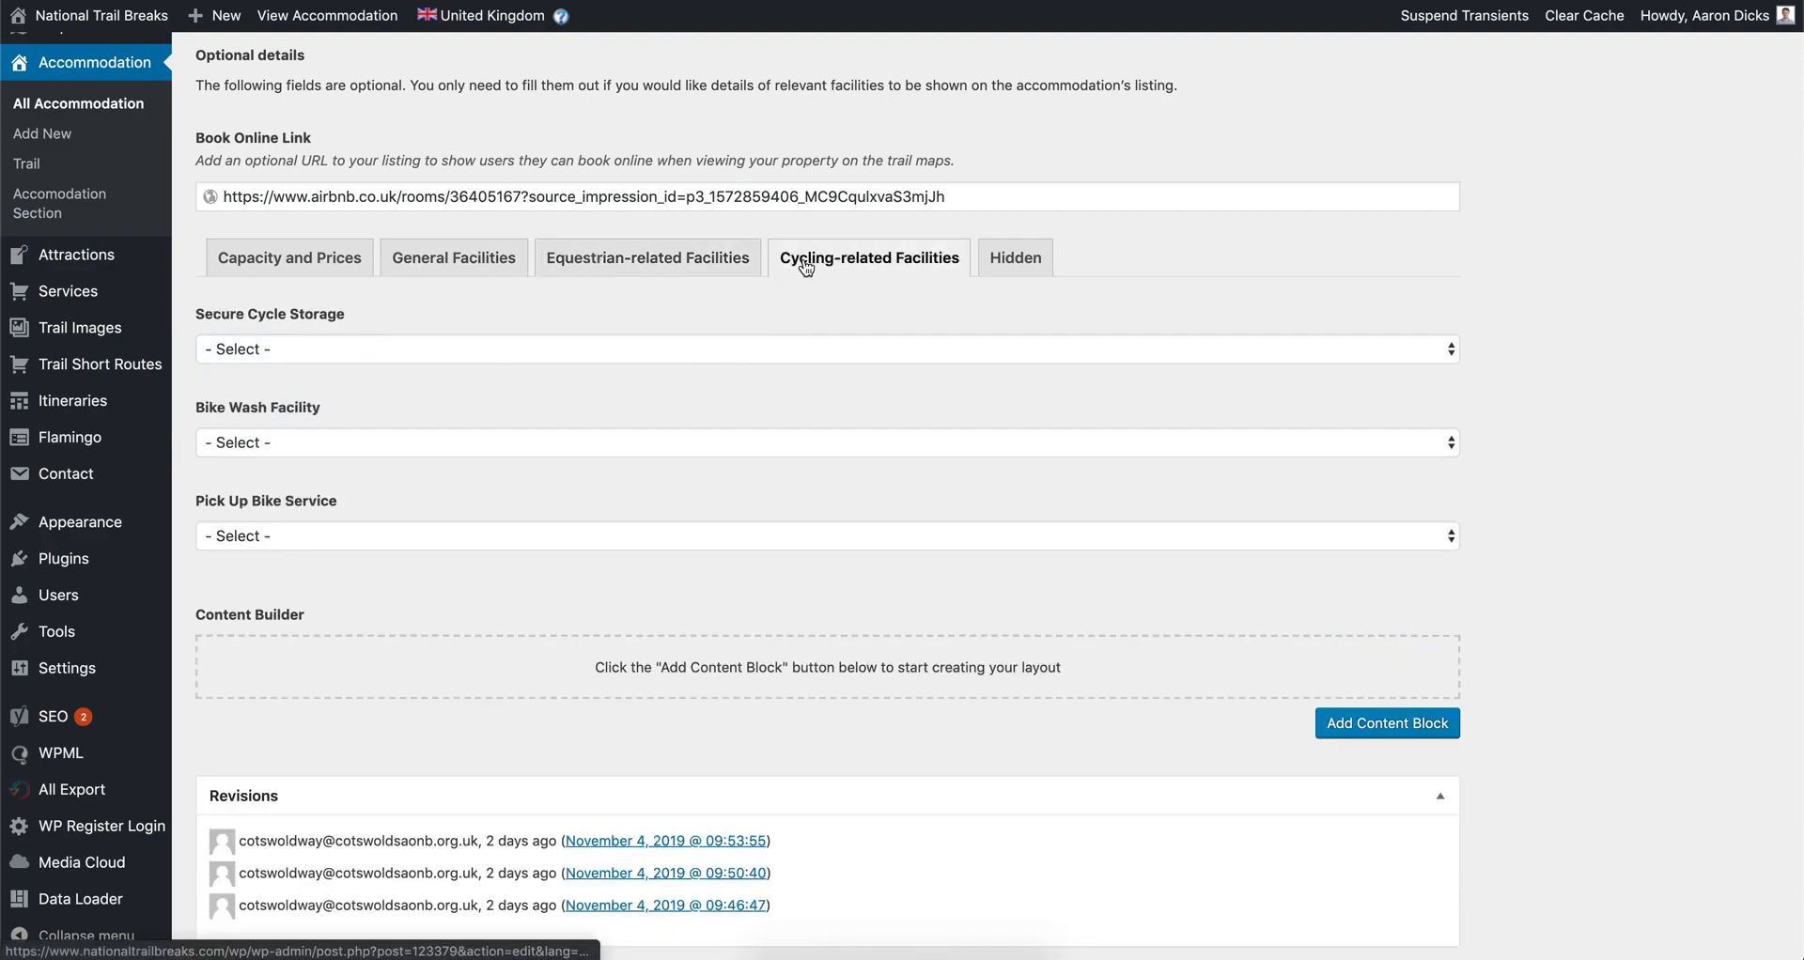
left_click(645, 270)
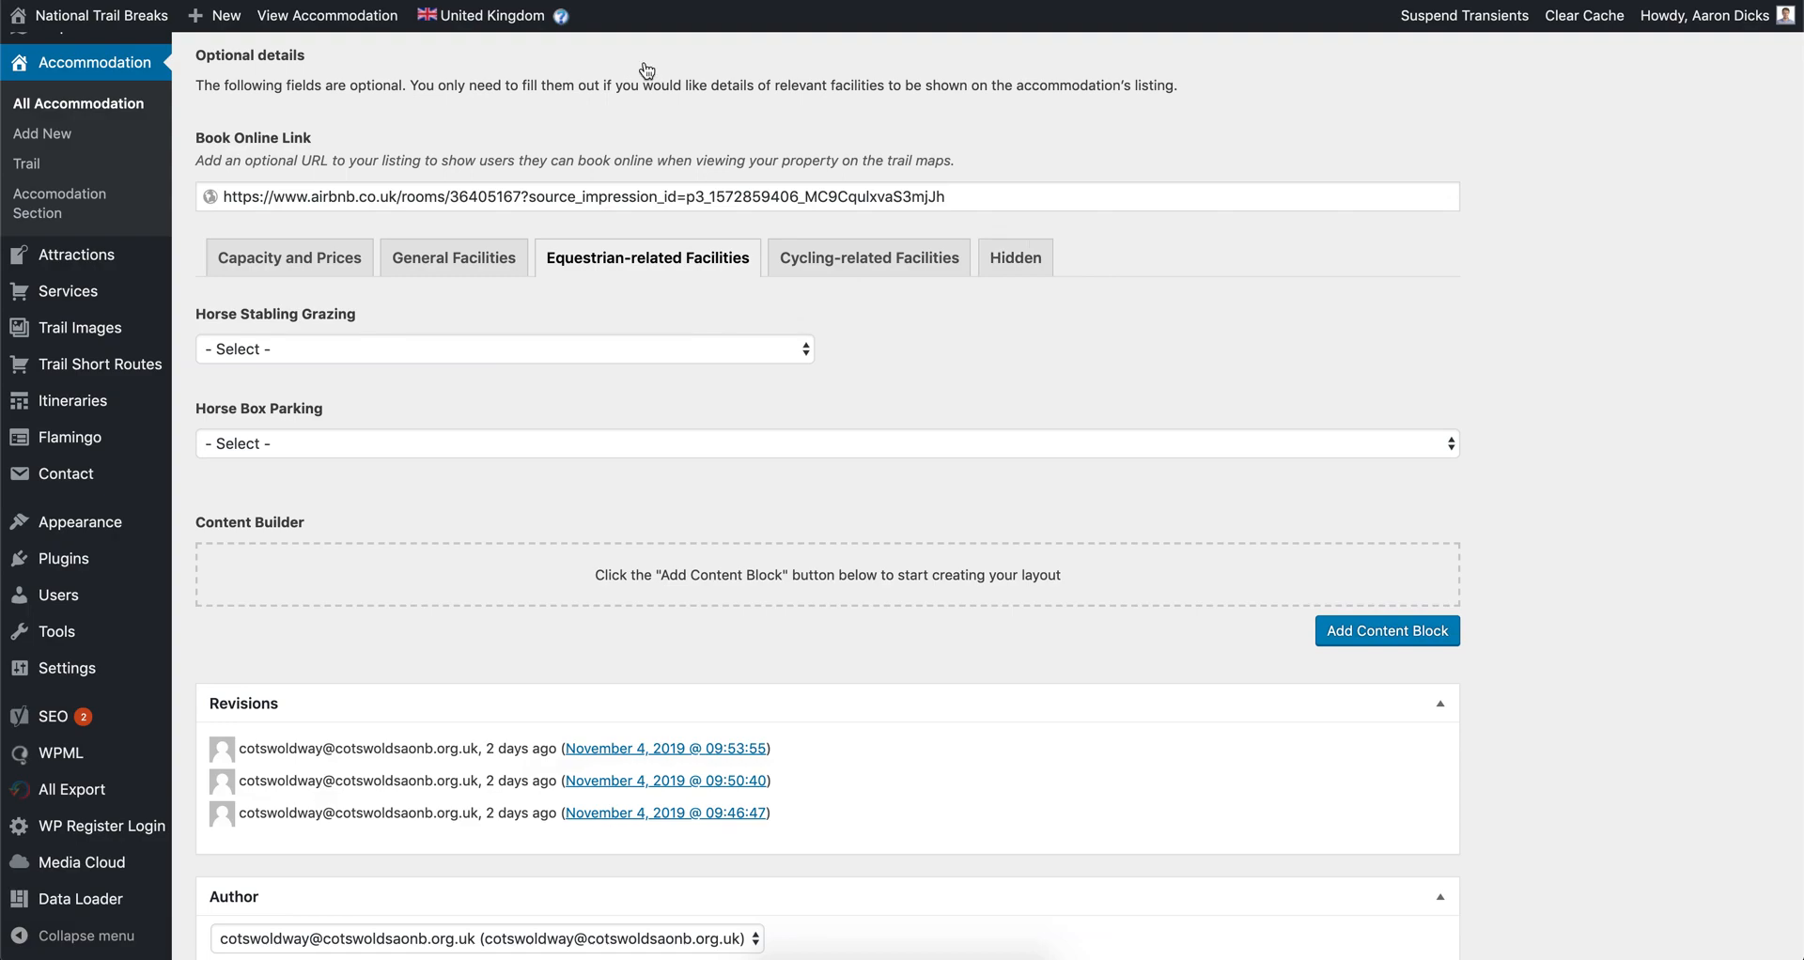
- View the published Pipley Barn listing and zoom in on its location map by two levels
left_click(324, 21)
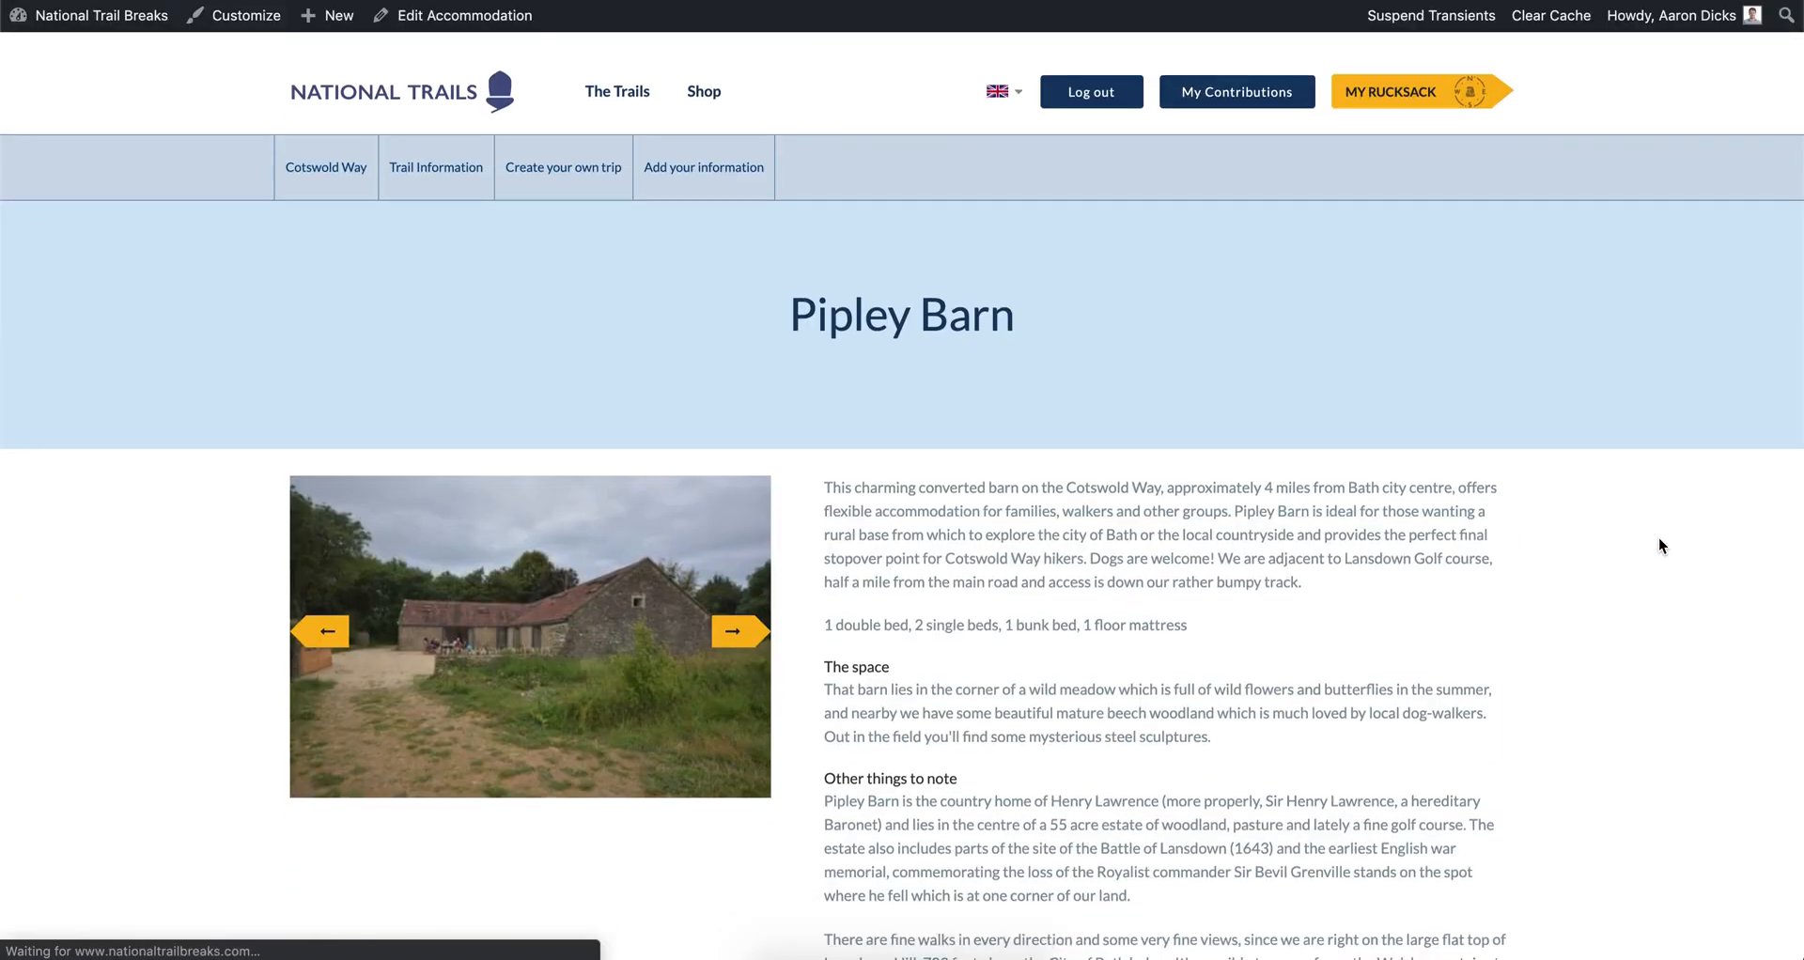
scroll(1659, 545, "down", 1)
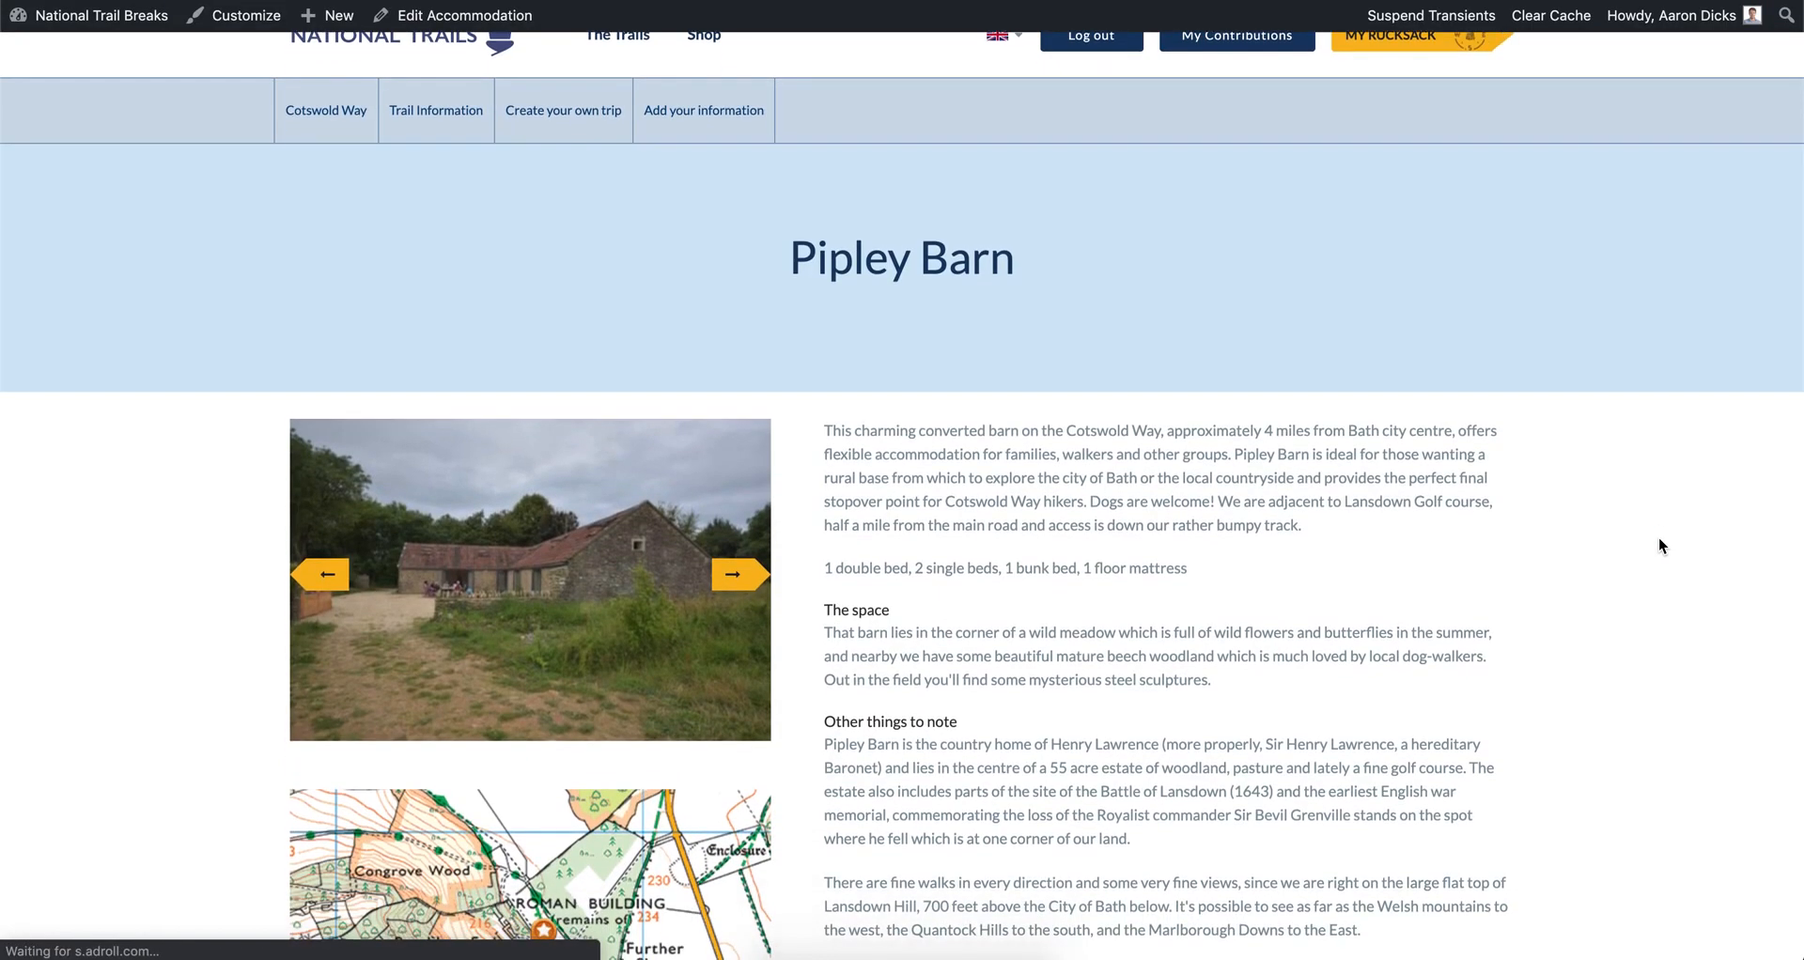
scroll(1659, 540, "down", 2)
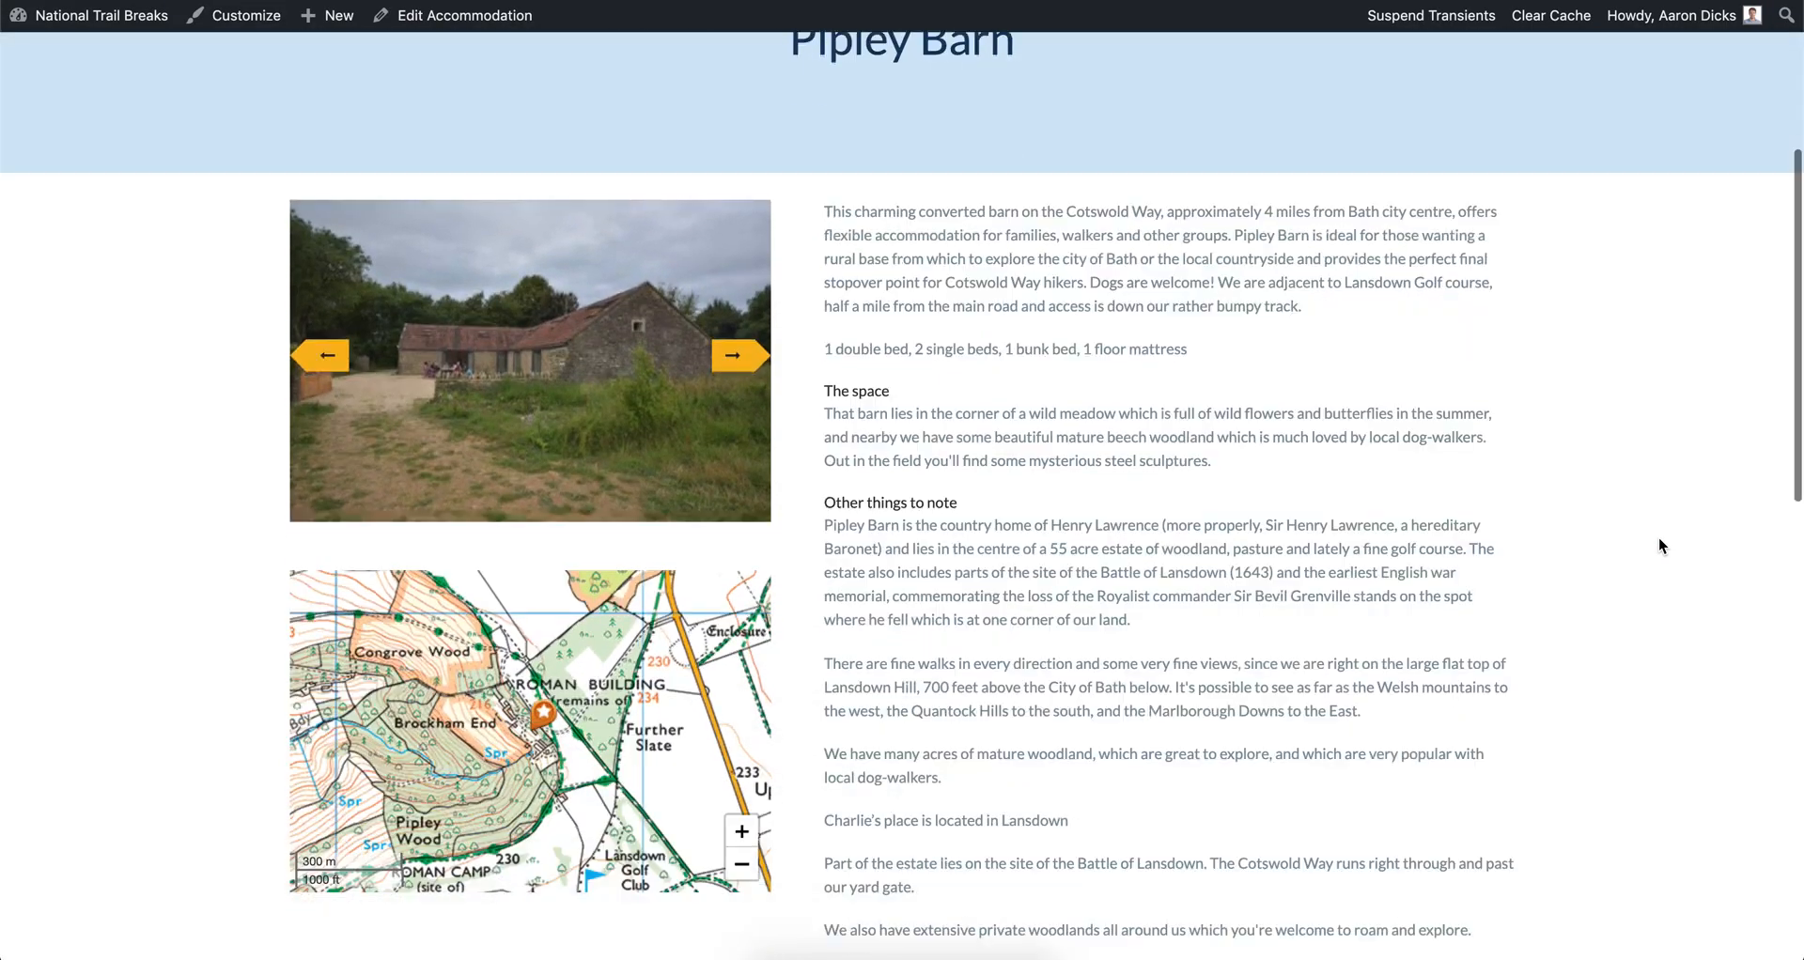
left_click(742, 832)
left_click(741, 832)
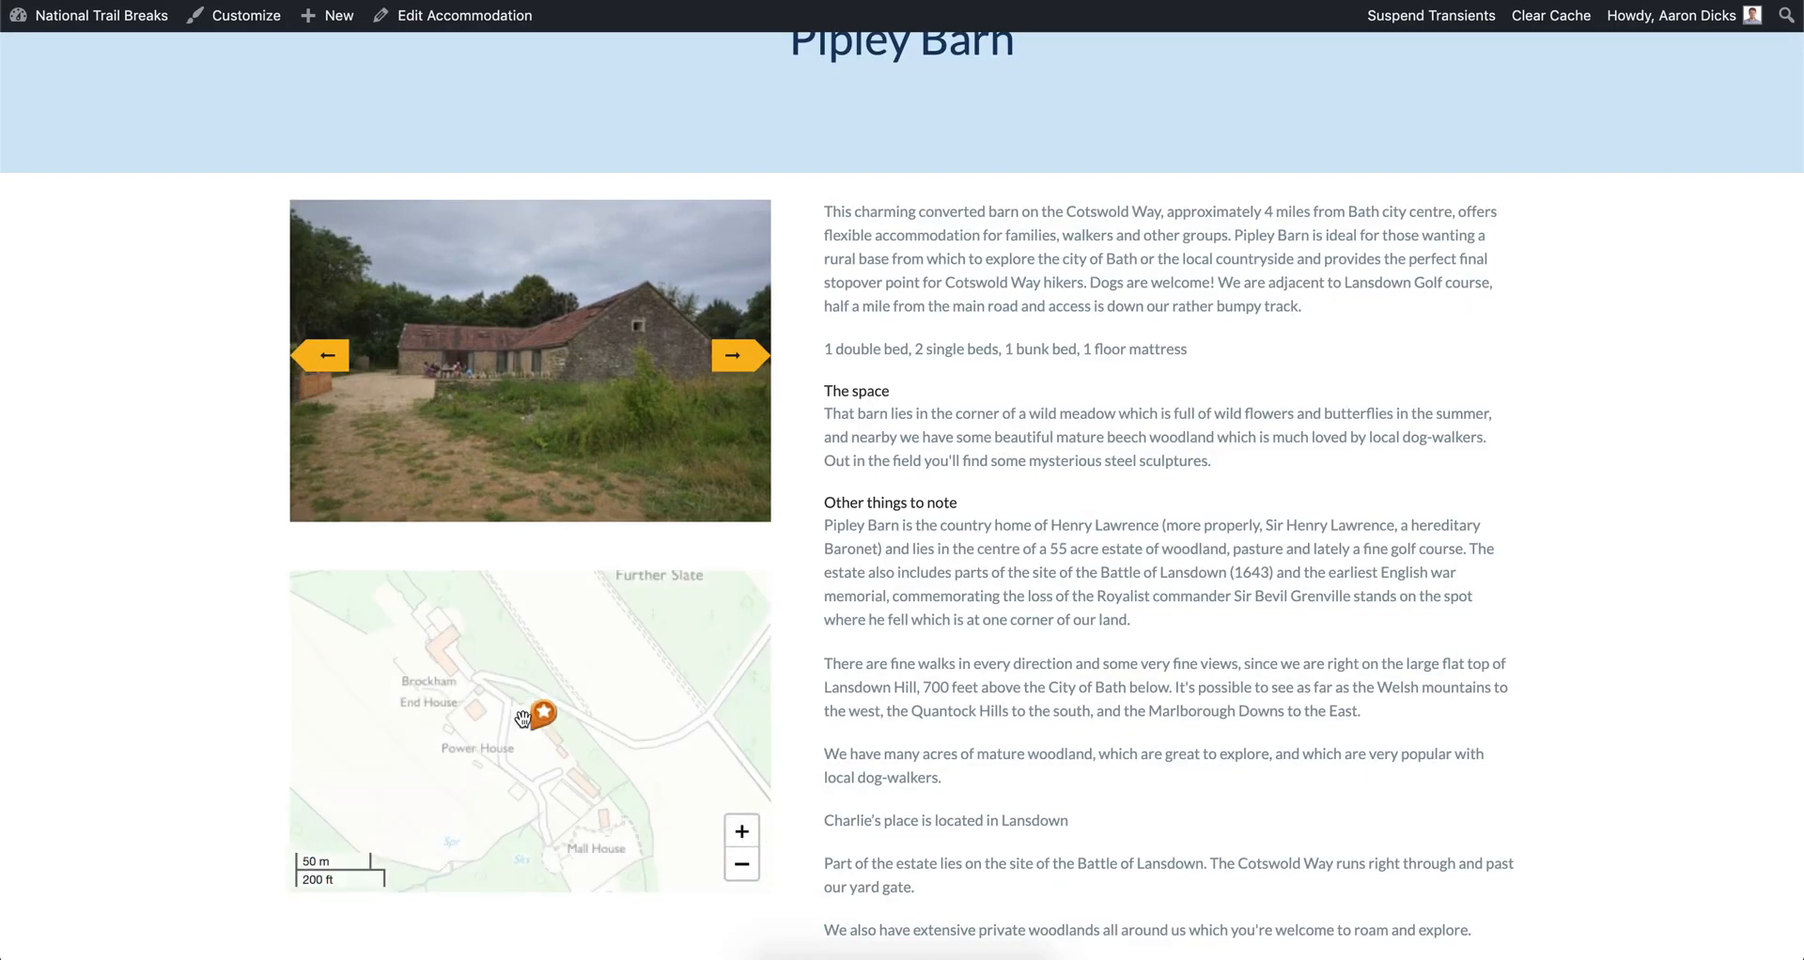
- Browse the published listing's photo gallery and look over its description text
left_click(735, 358)
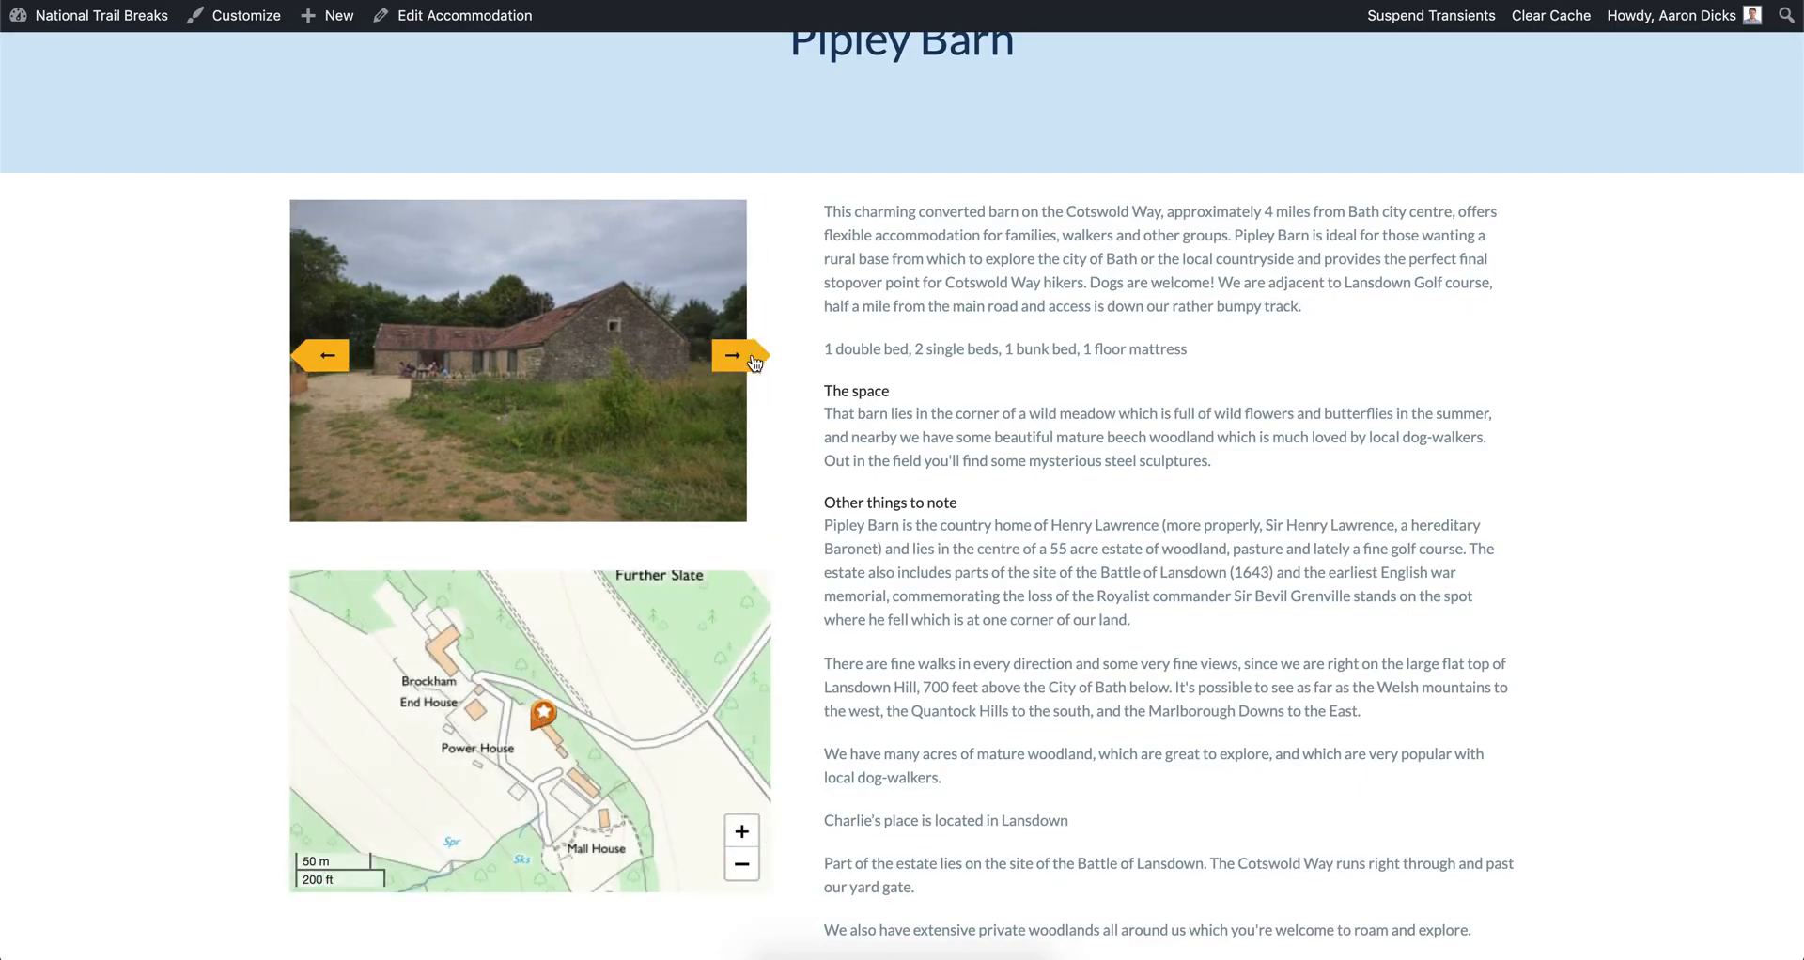
left_click(734, 358)
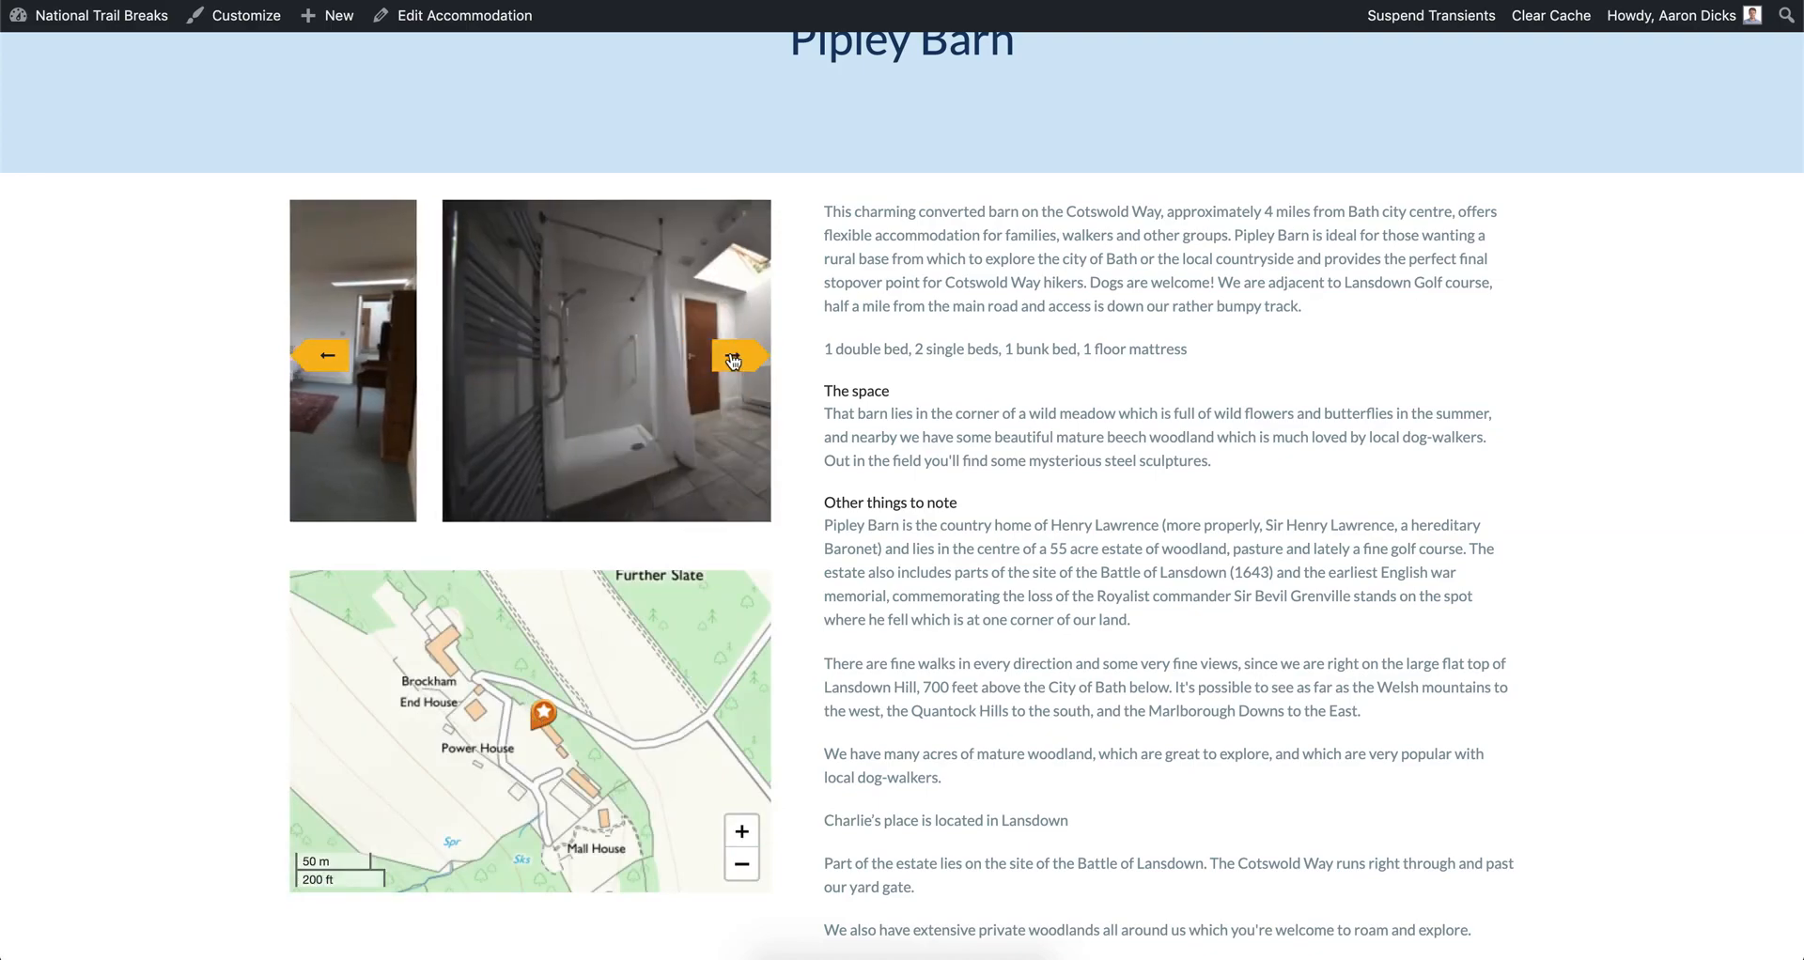
left_click_drag(827, 217, 1176, 722)
left_click(1179, 727)
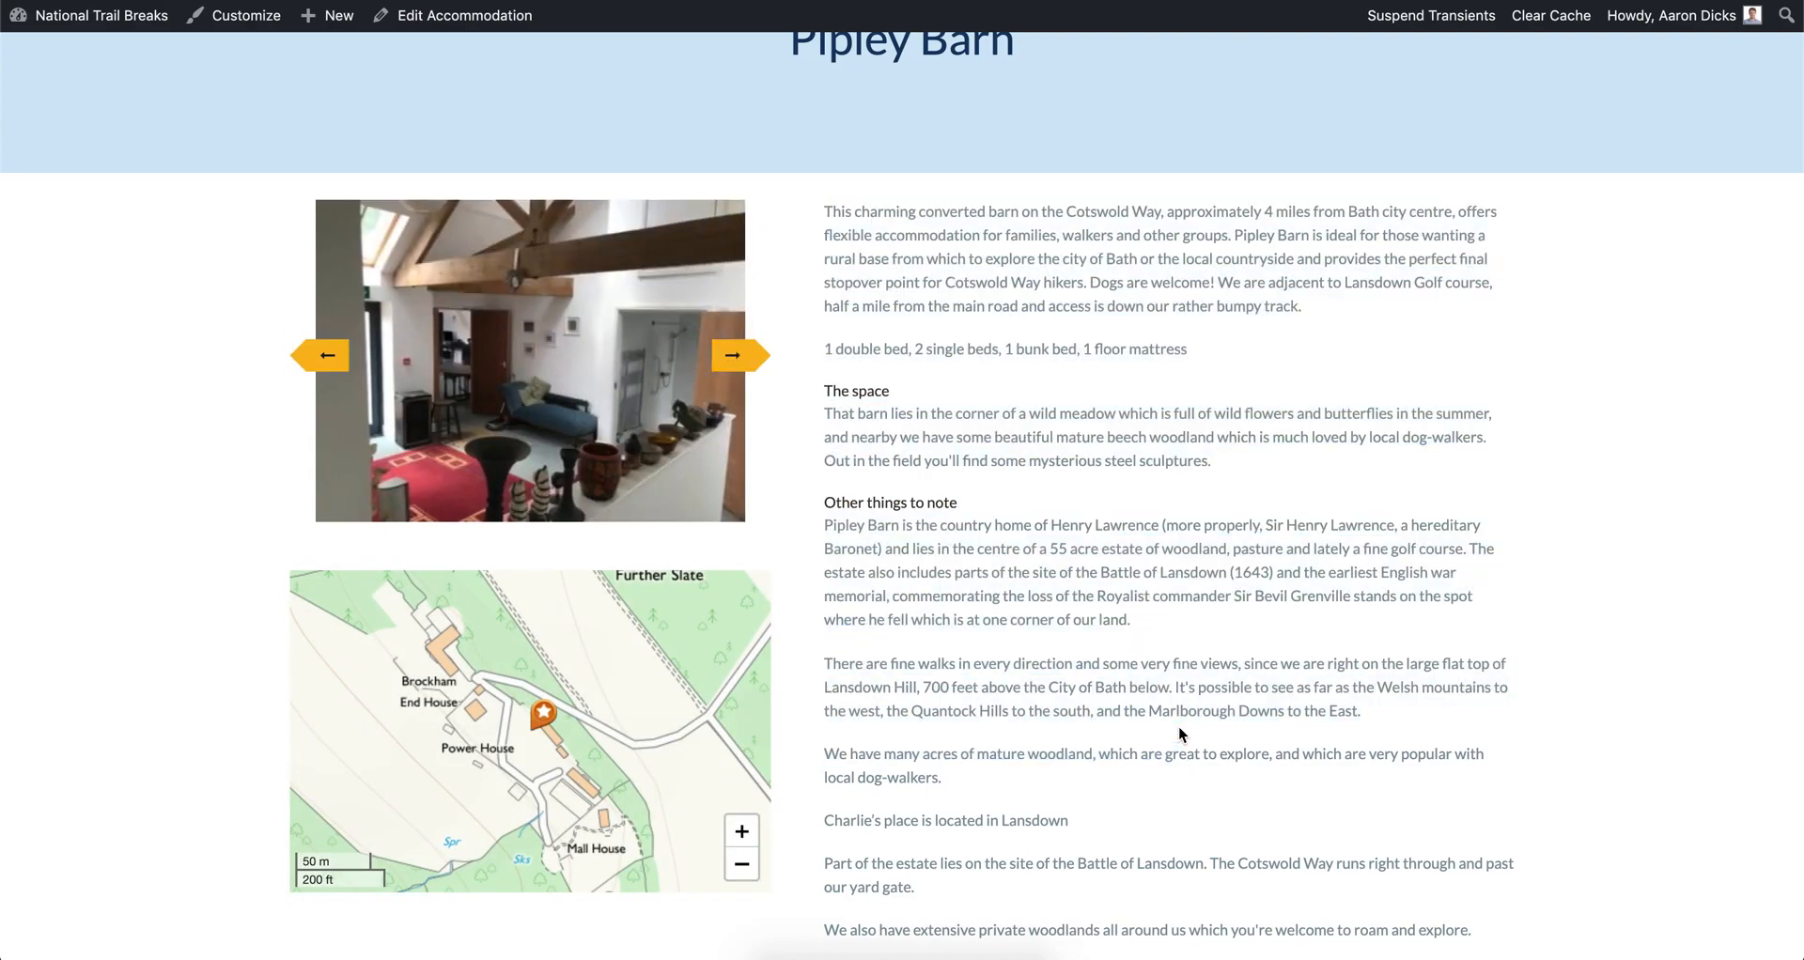
- Examine the accommodation details and facilities shown on the published listing
scroll(1178, 727, "down", 2)
scroll(1180, 731, "down", 9)
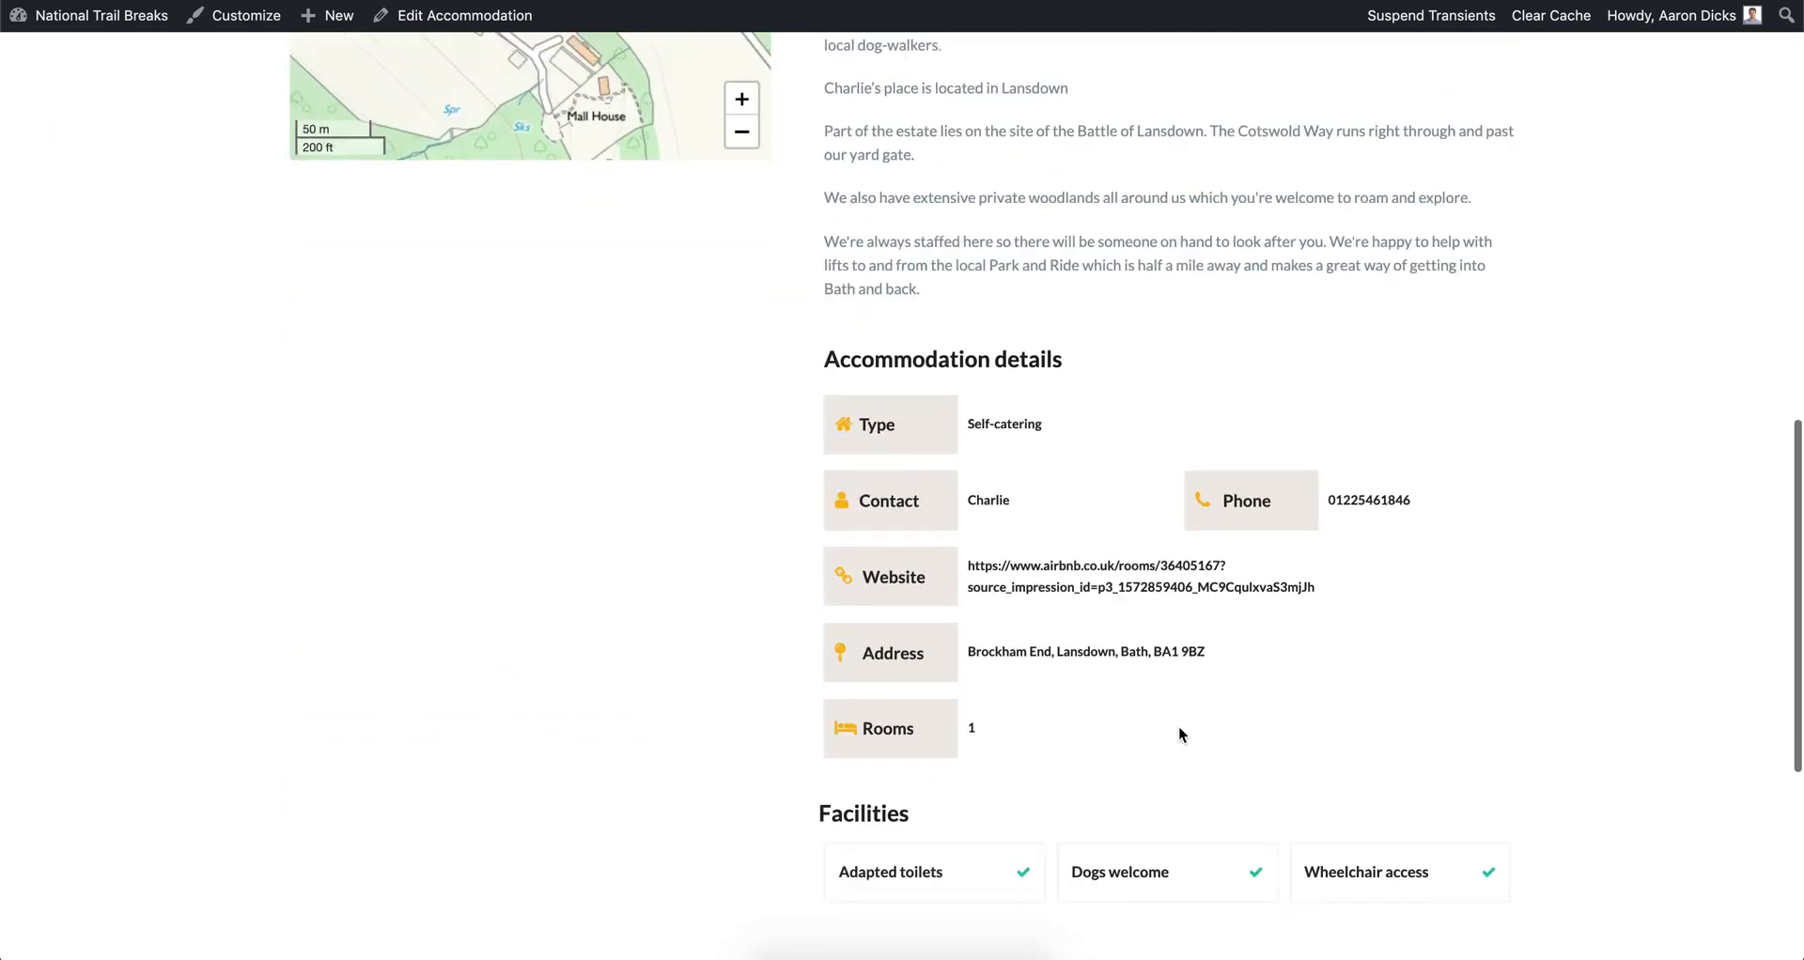
scroll(1182, 734, "up", 1)
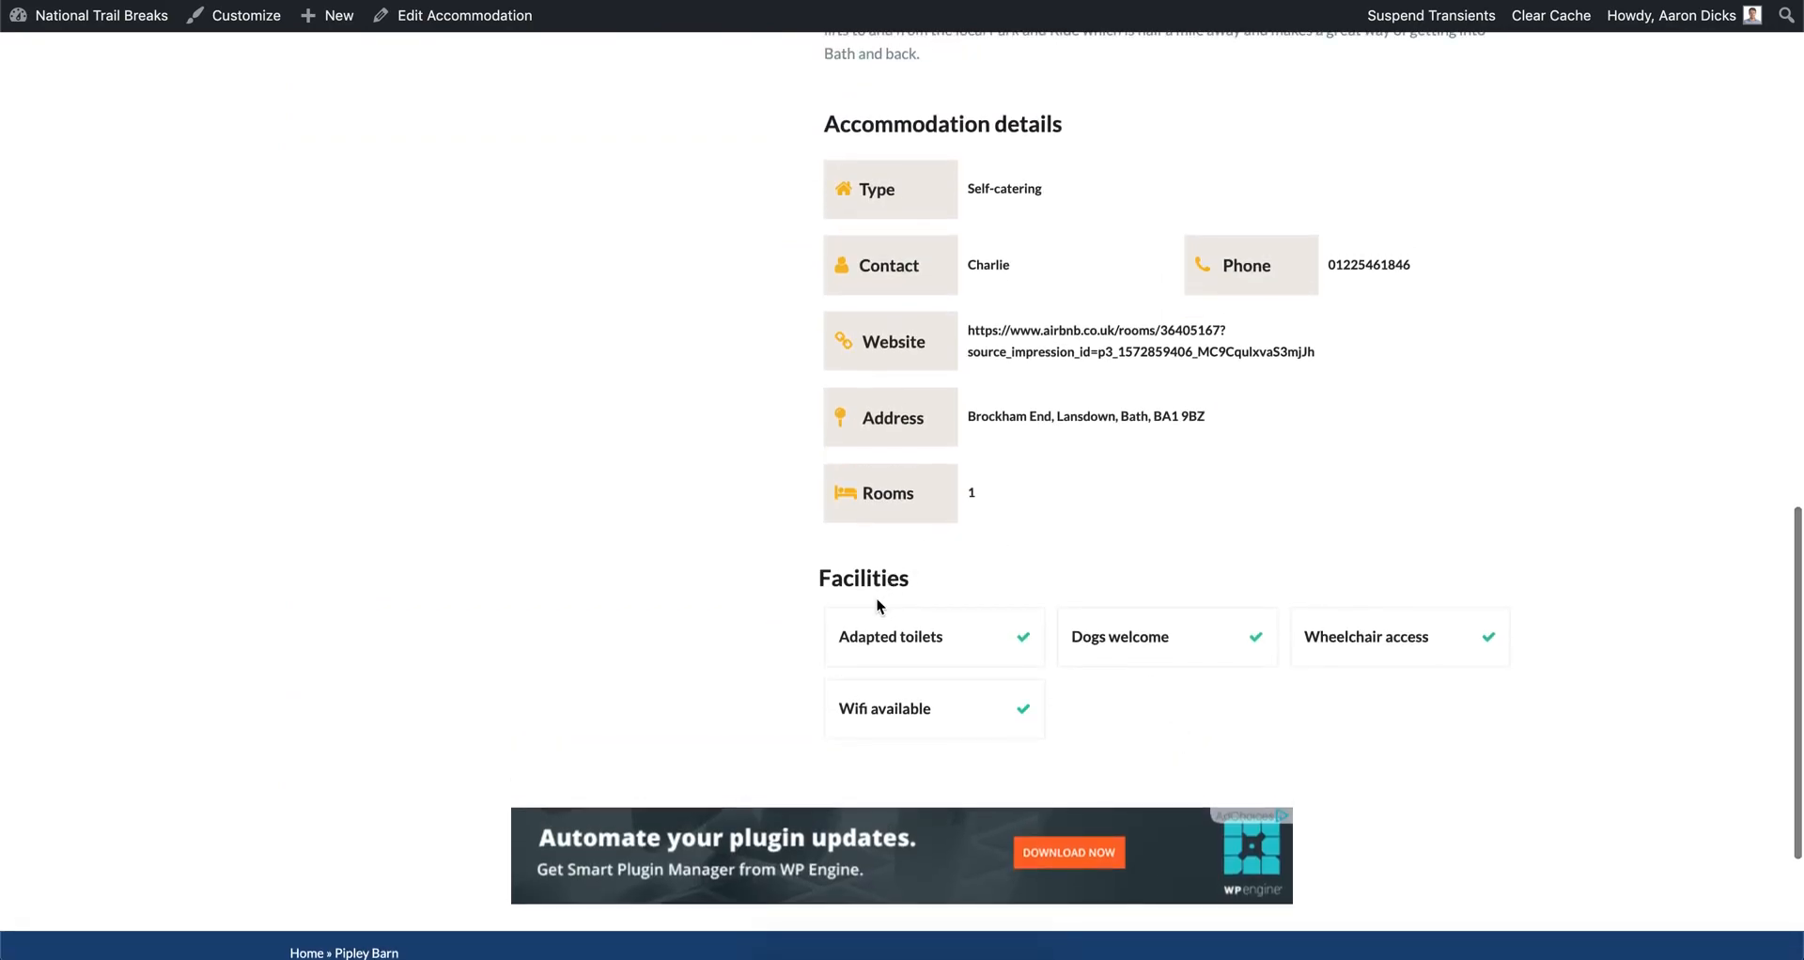
double_click(825, 577)
left_click(1137, 712)
left_click_drag(838, 637, 981, 679)
left_click(1064, 702)
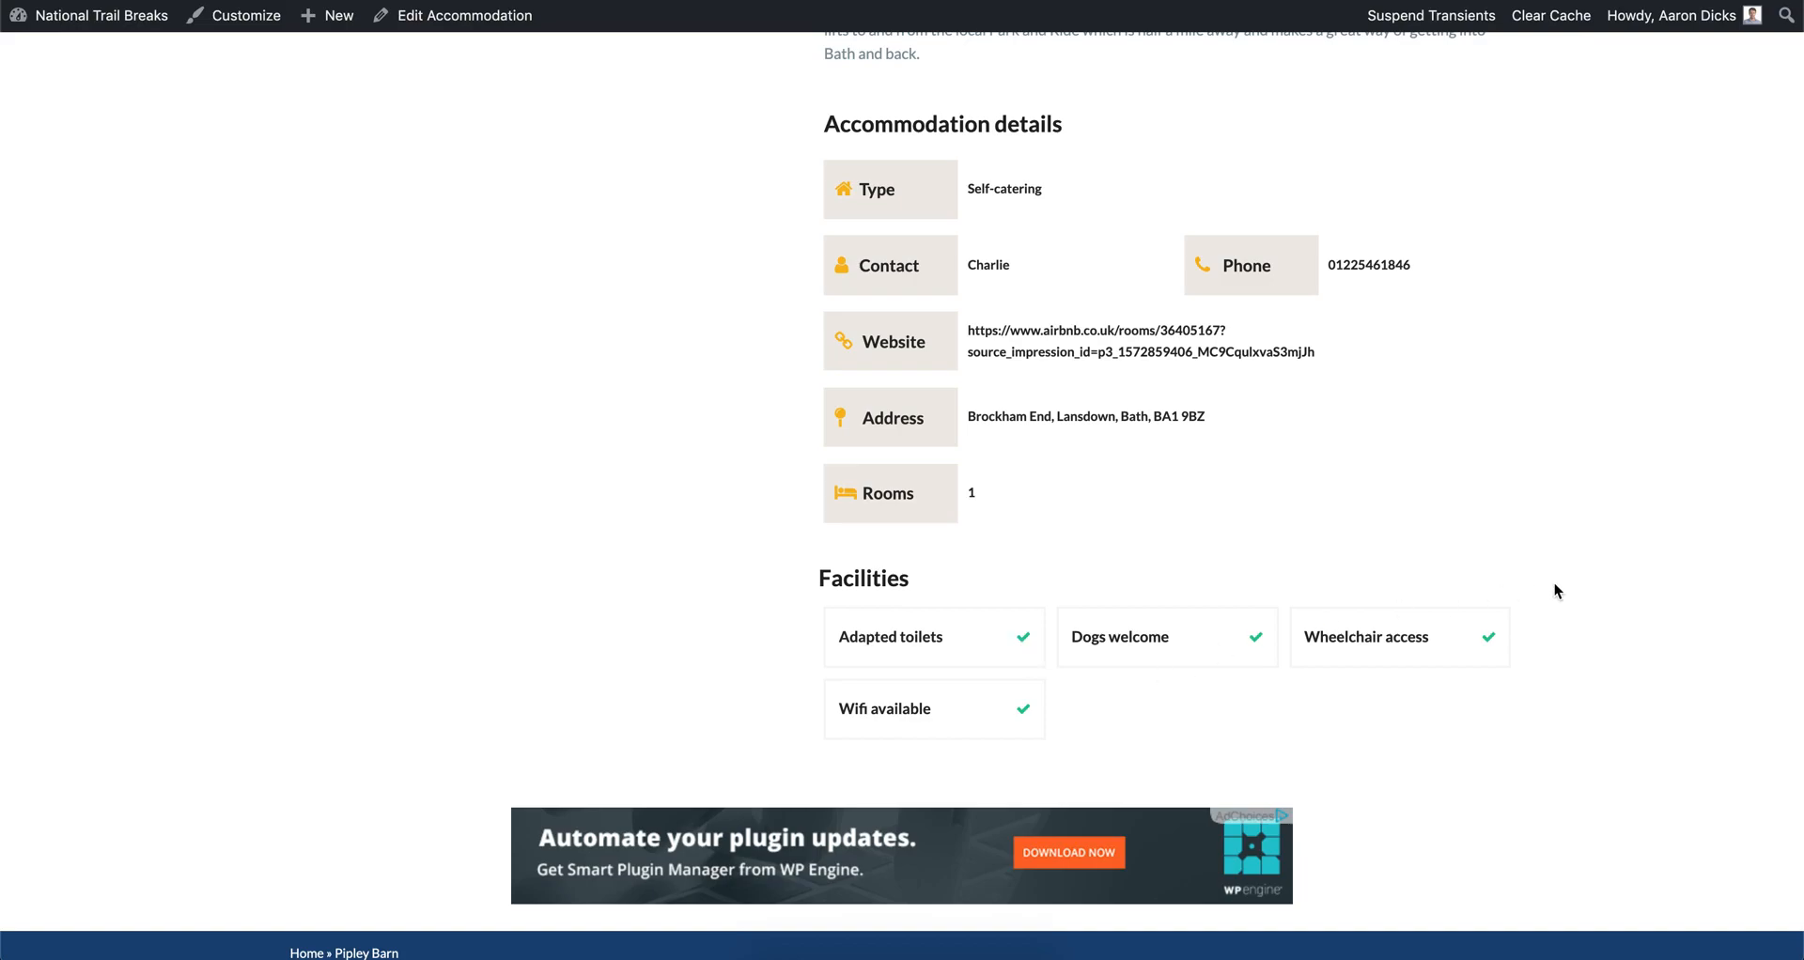
- Return to editing the Pipley Barn accommodation listing
scroll(1555, 590, "up", 15)
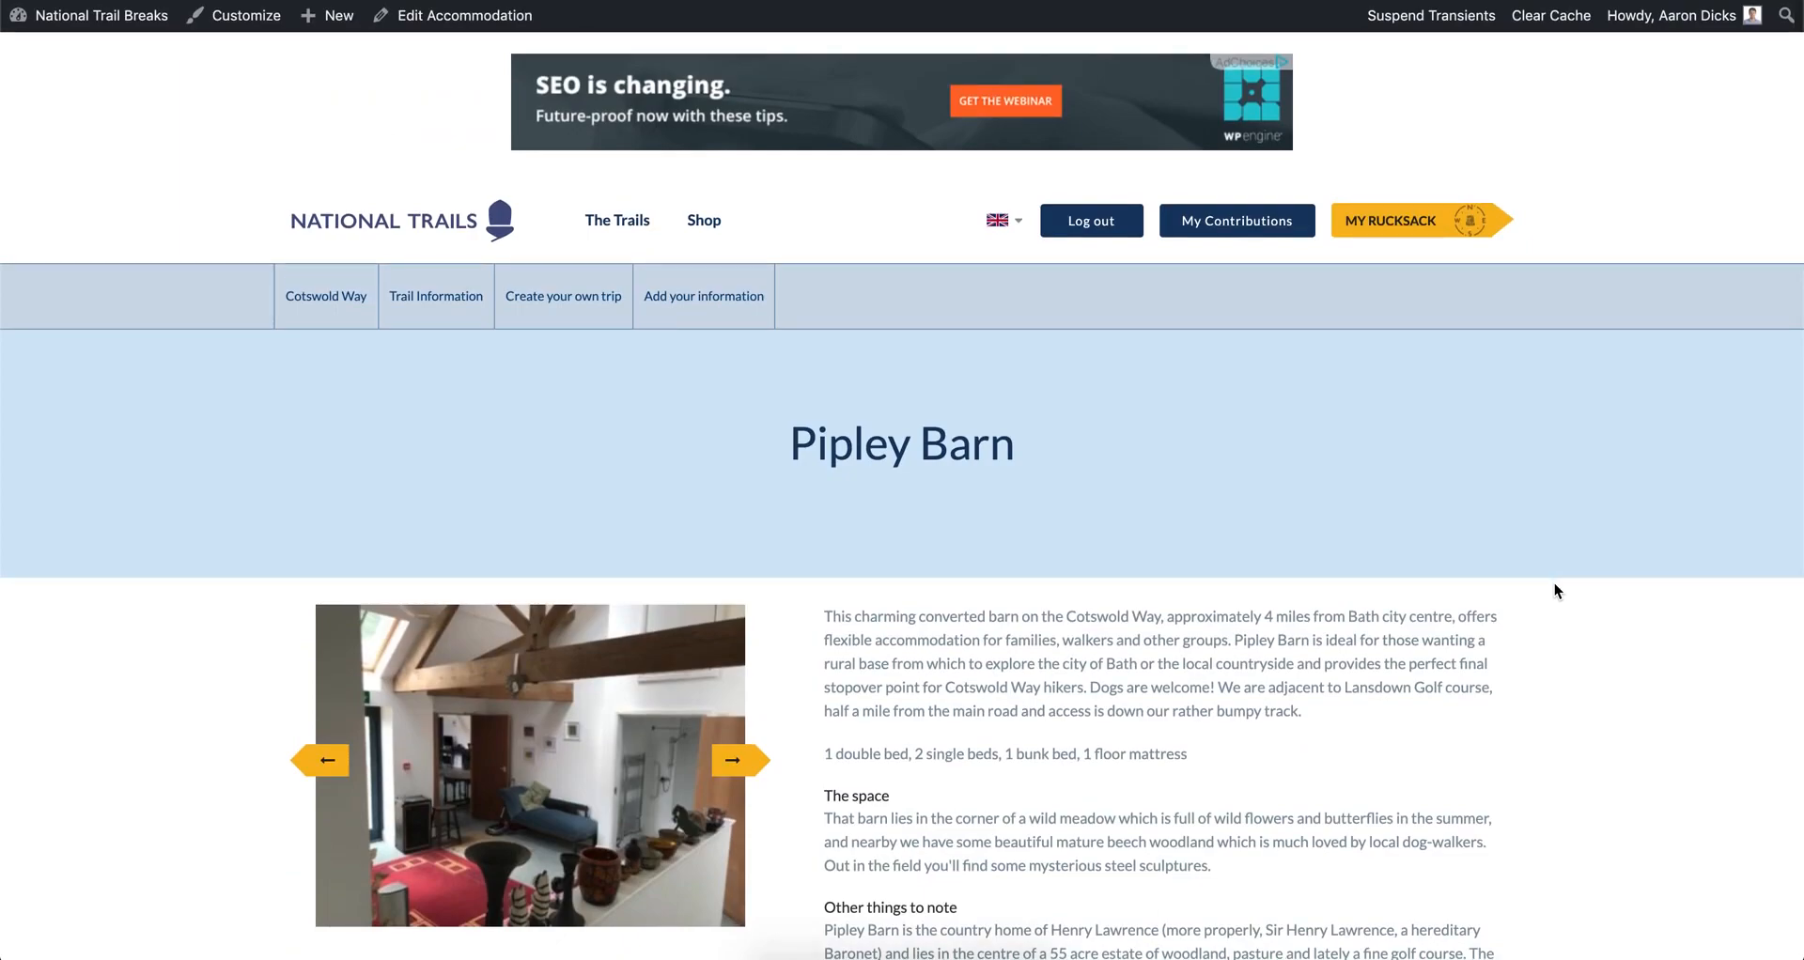
mouse_move(426, 26)
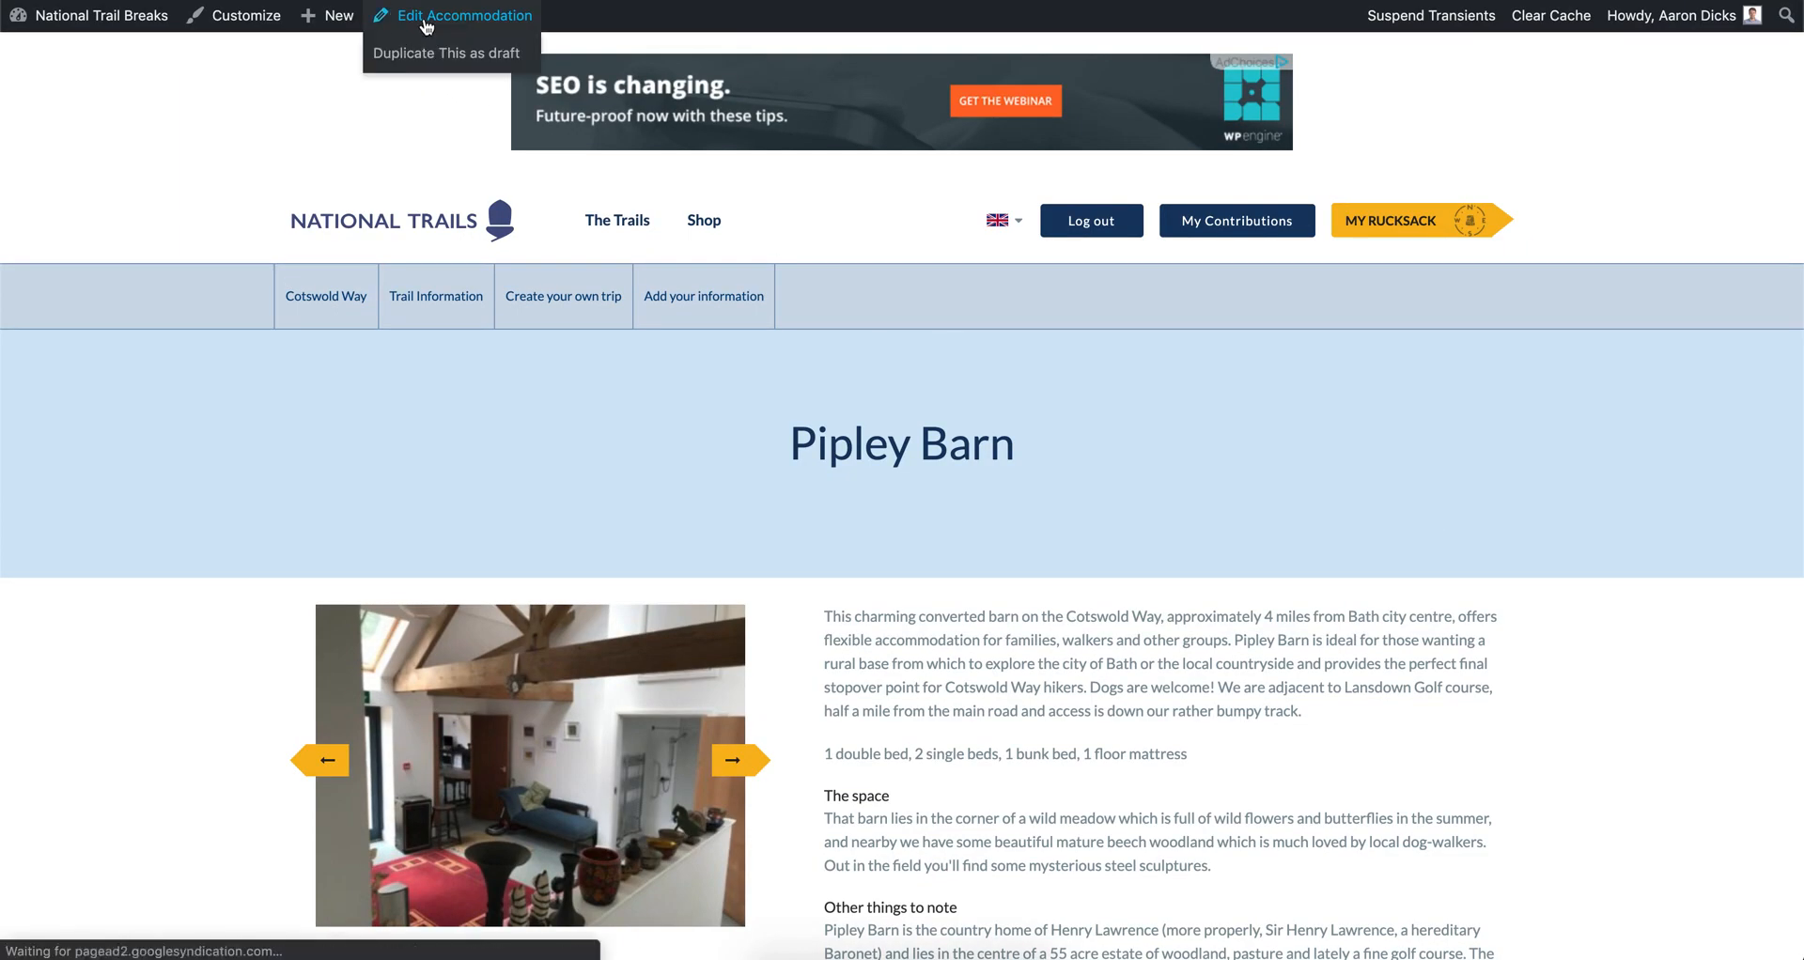
left_click(426, 19)
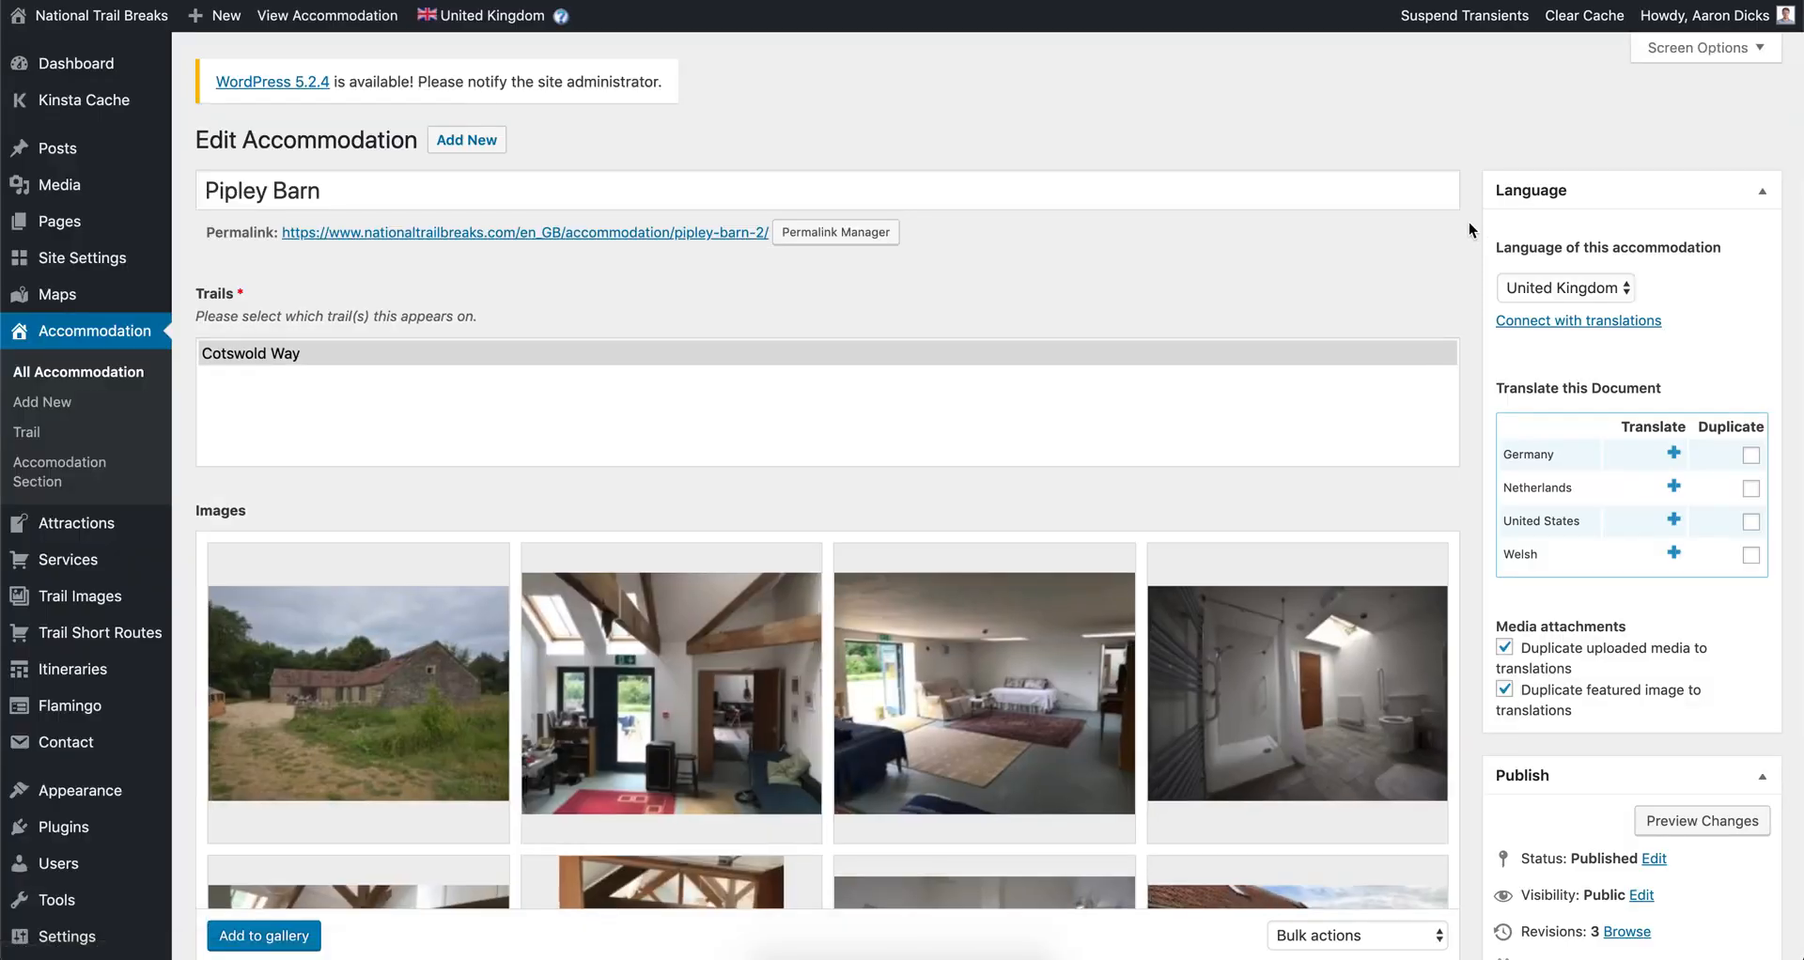
- Review the listing's images, accommodation type, website, grading and description in the edit form
scroll(1468, 222, "down", 5)
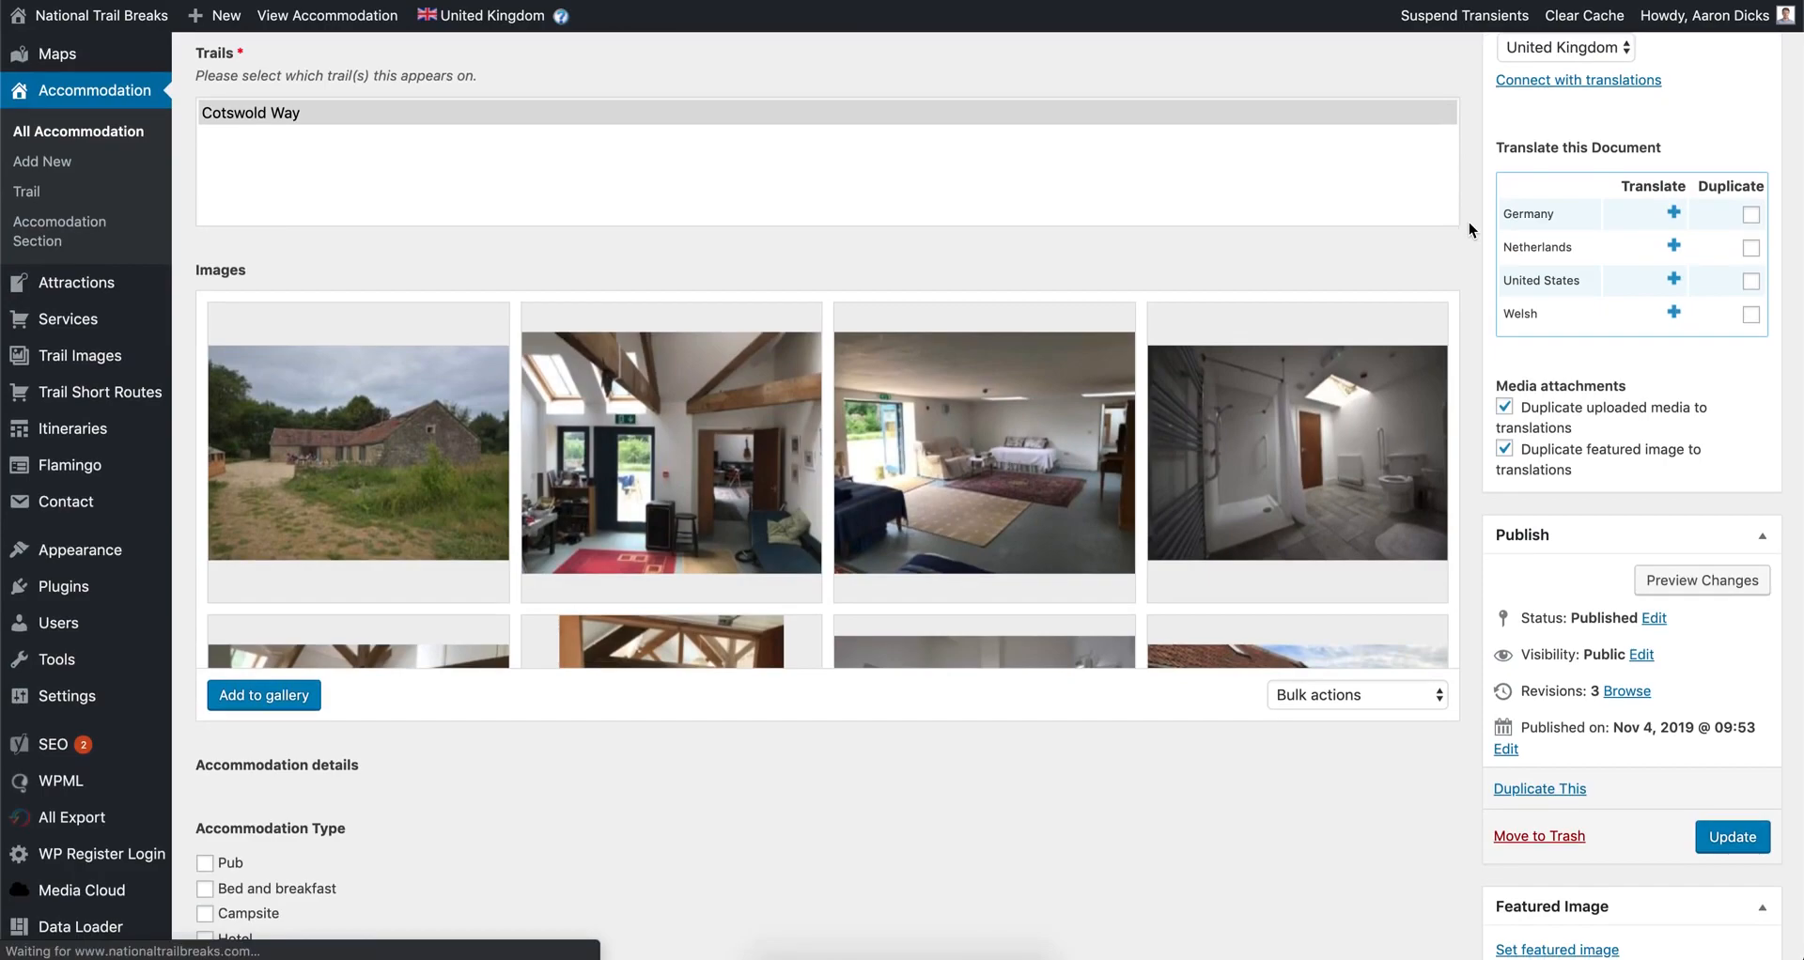
scroll(1469, 221, "down", 5)
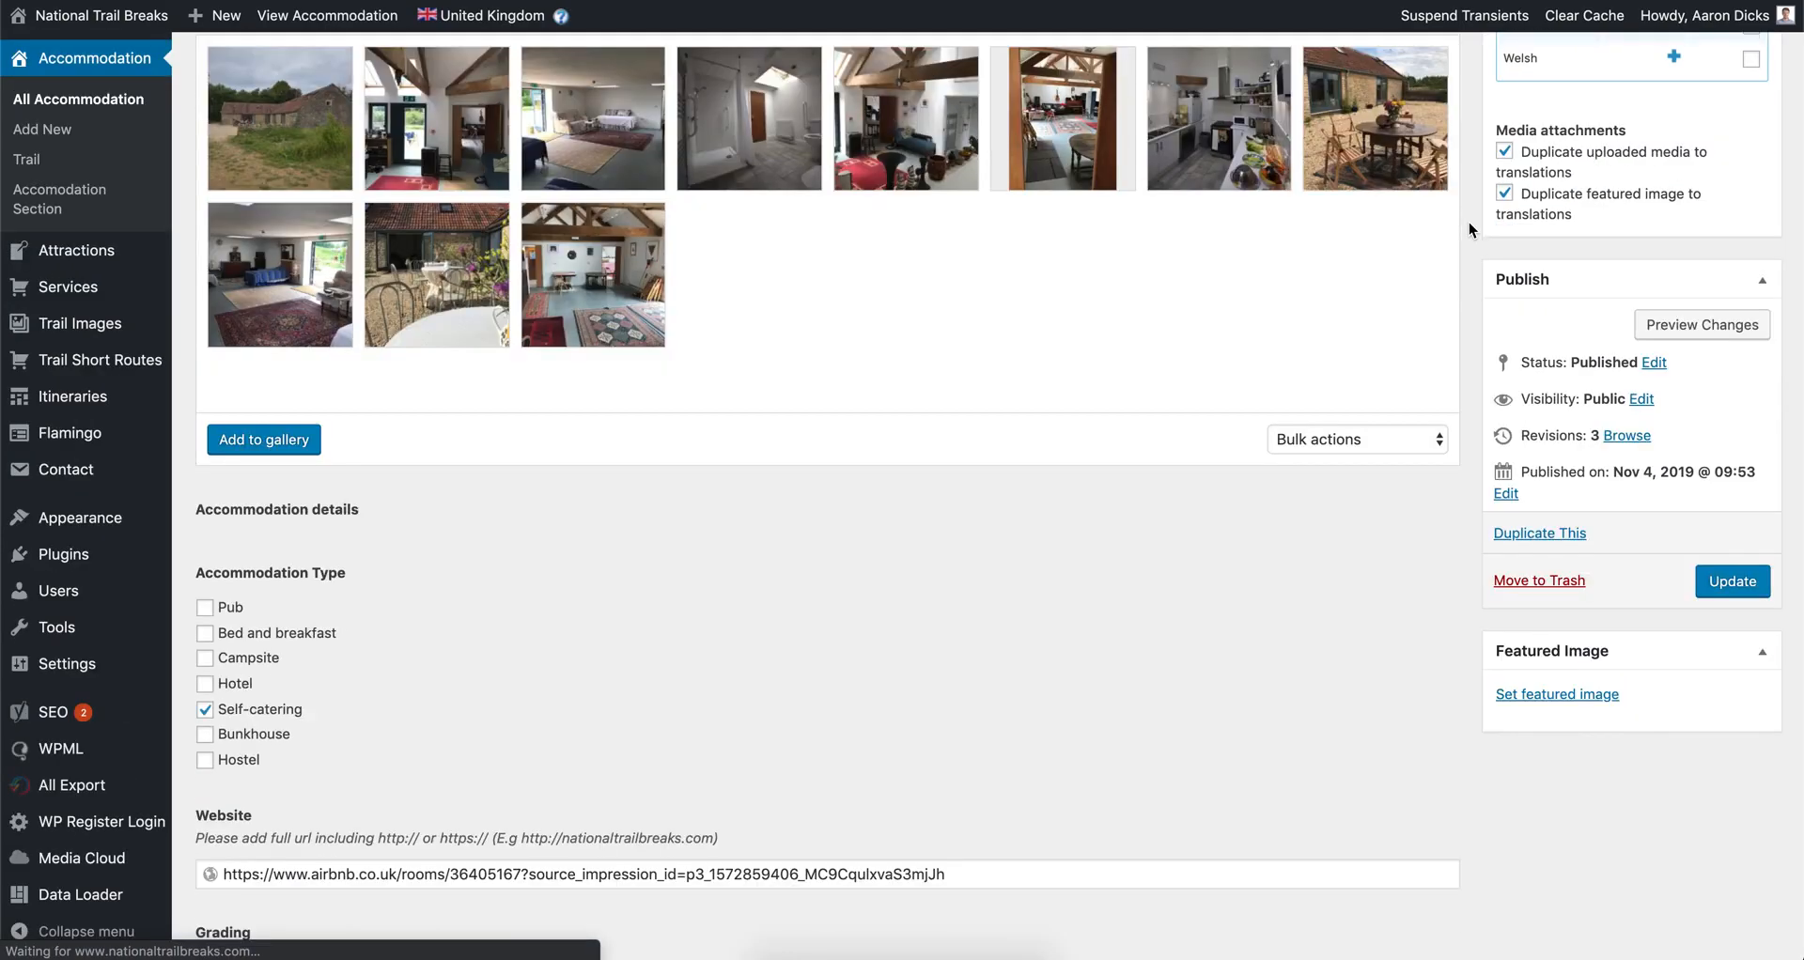
scroll(1468, 222, "down", 3)
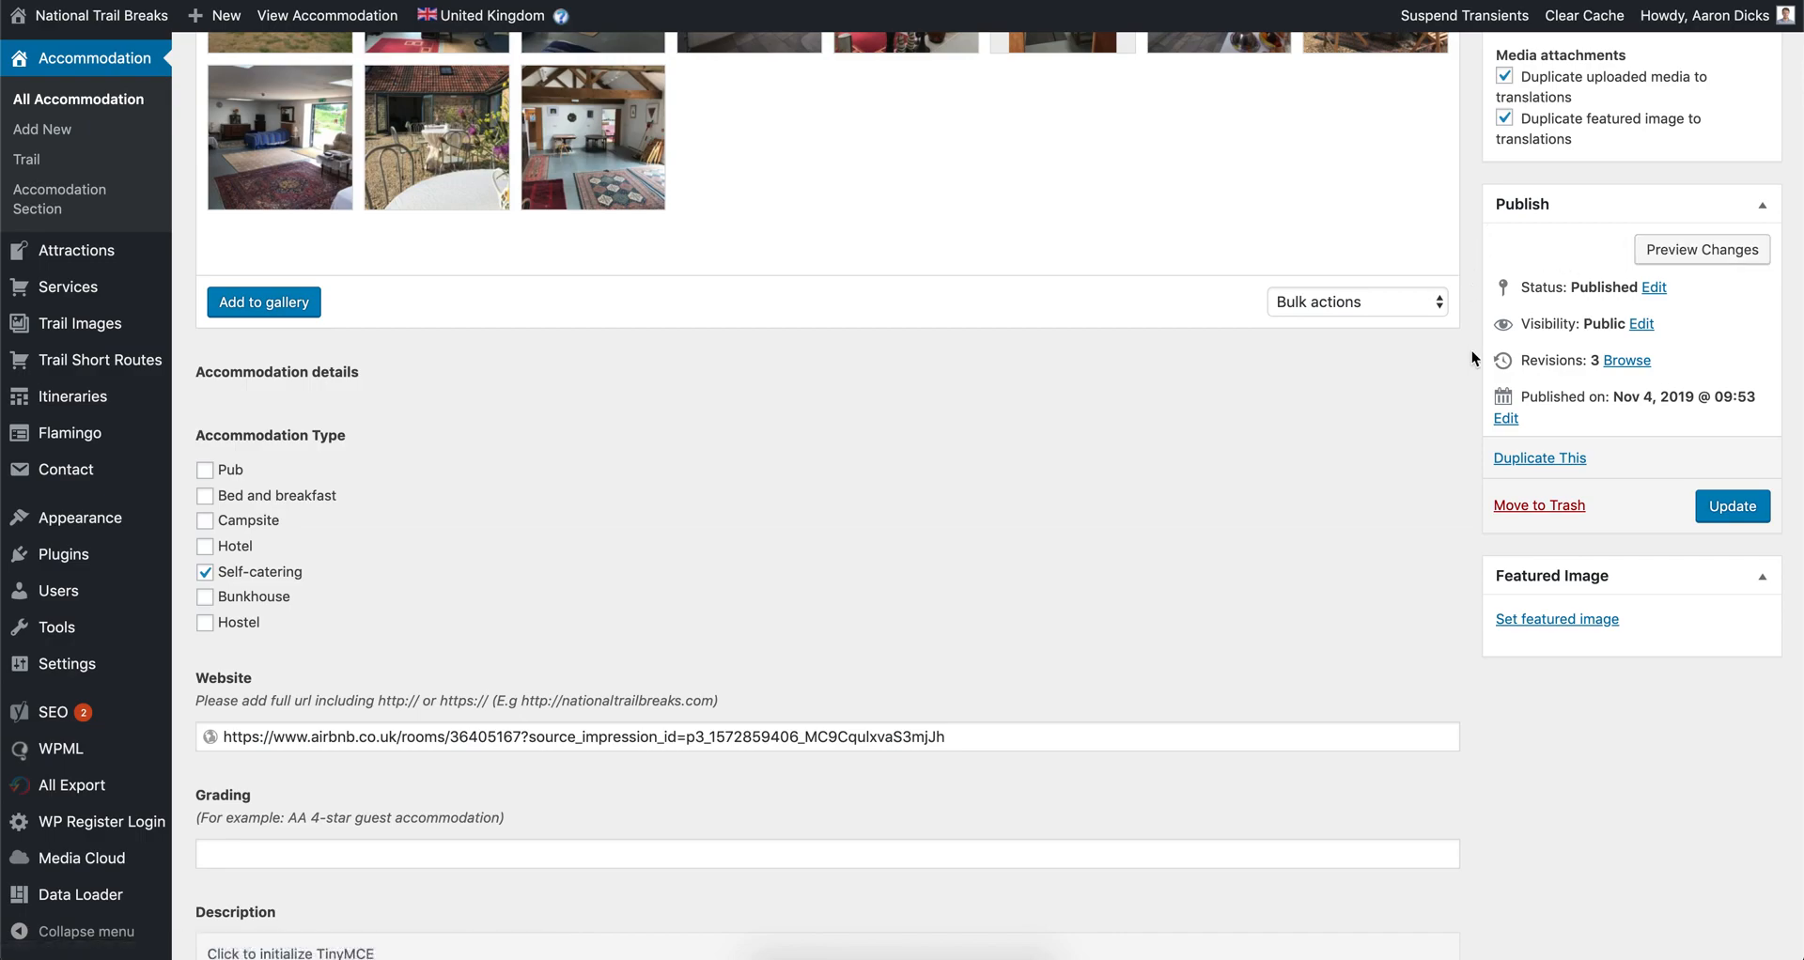
scroll(1471, 351, "down", 2)
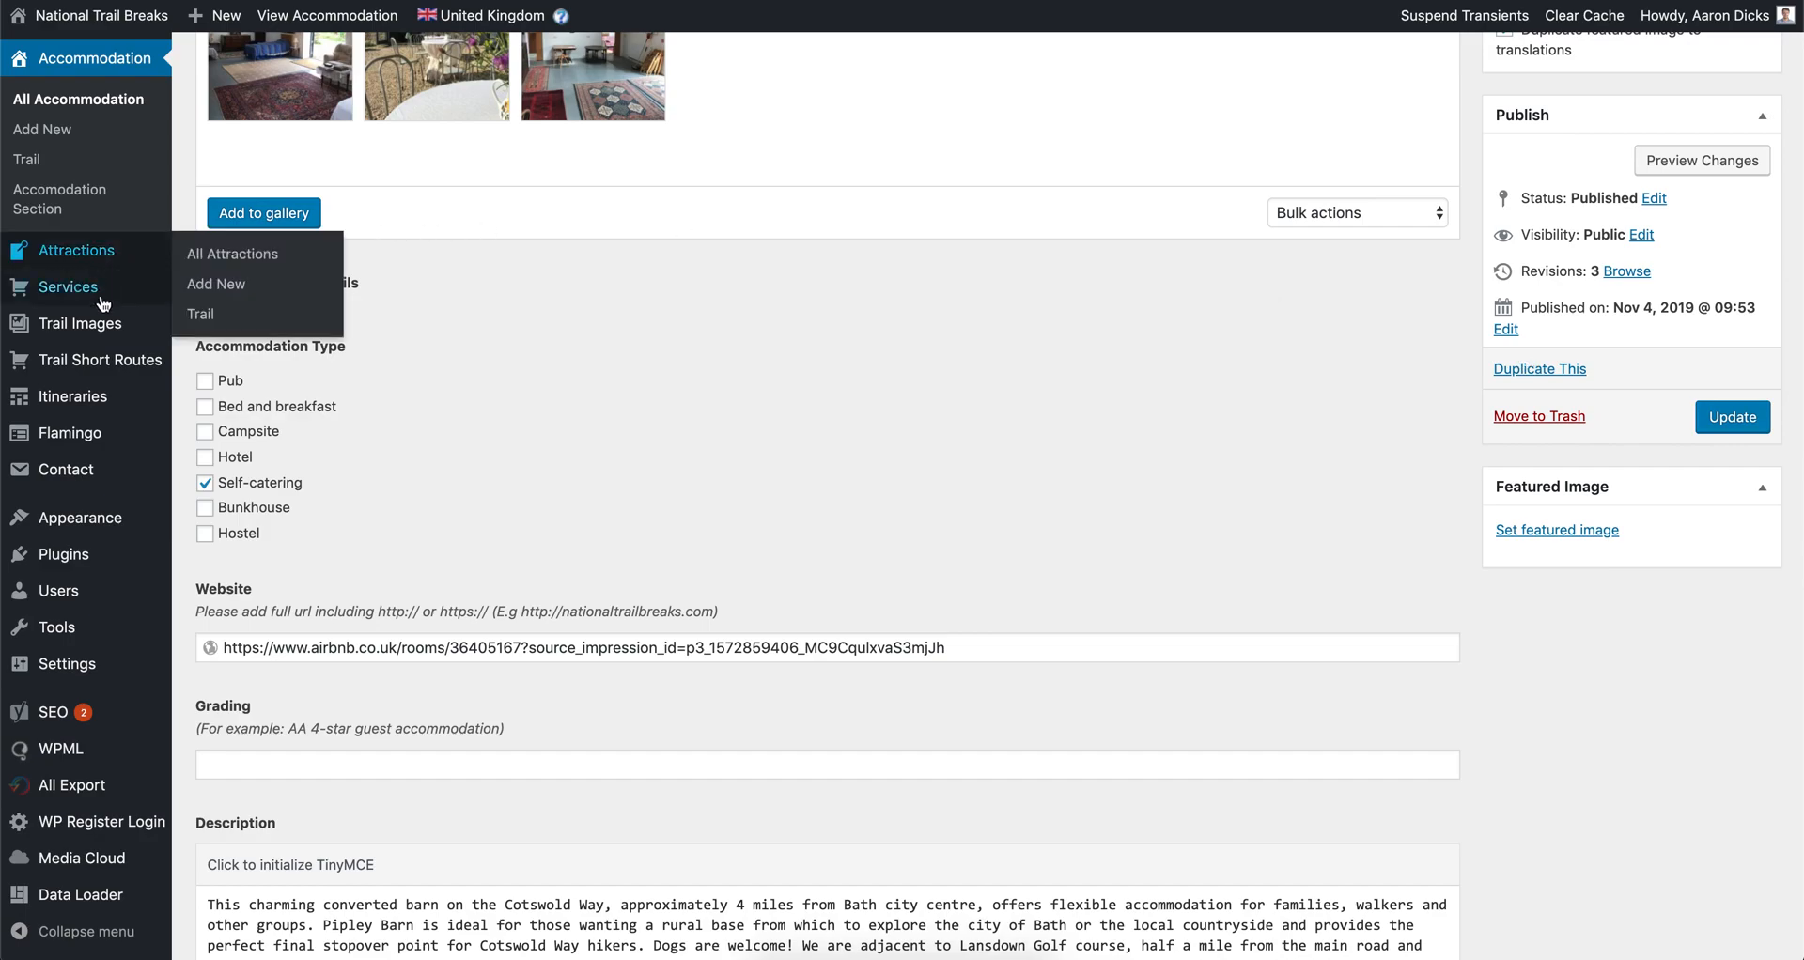
mouse_move(96, 259)
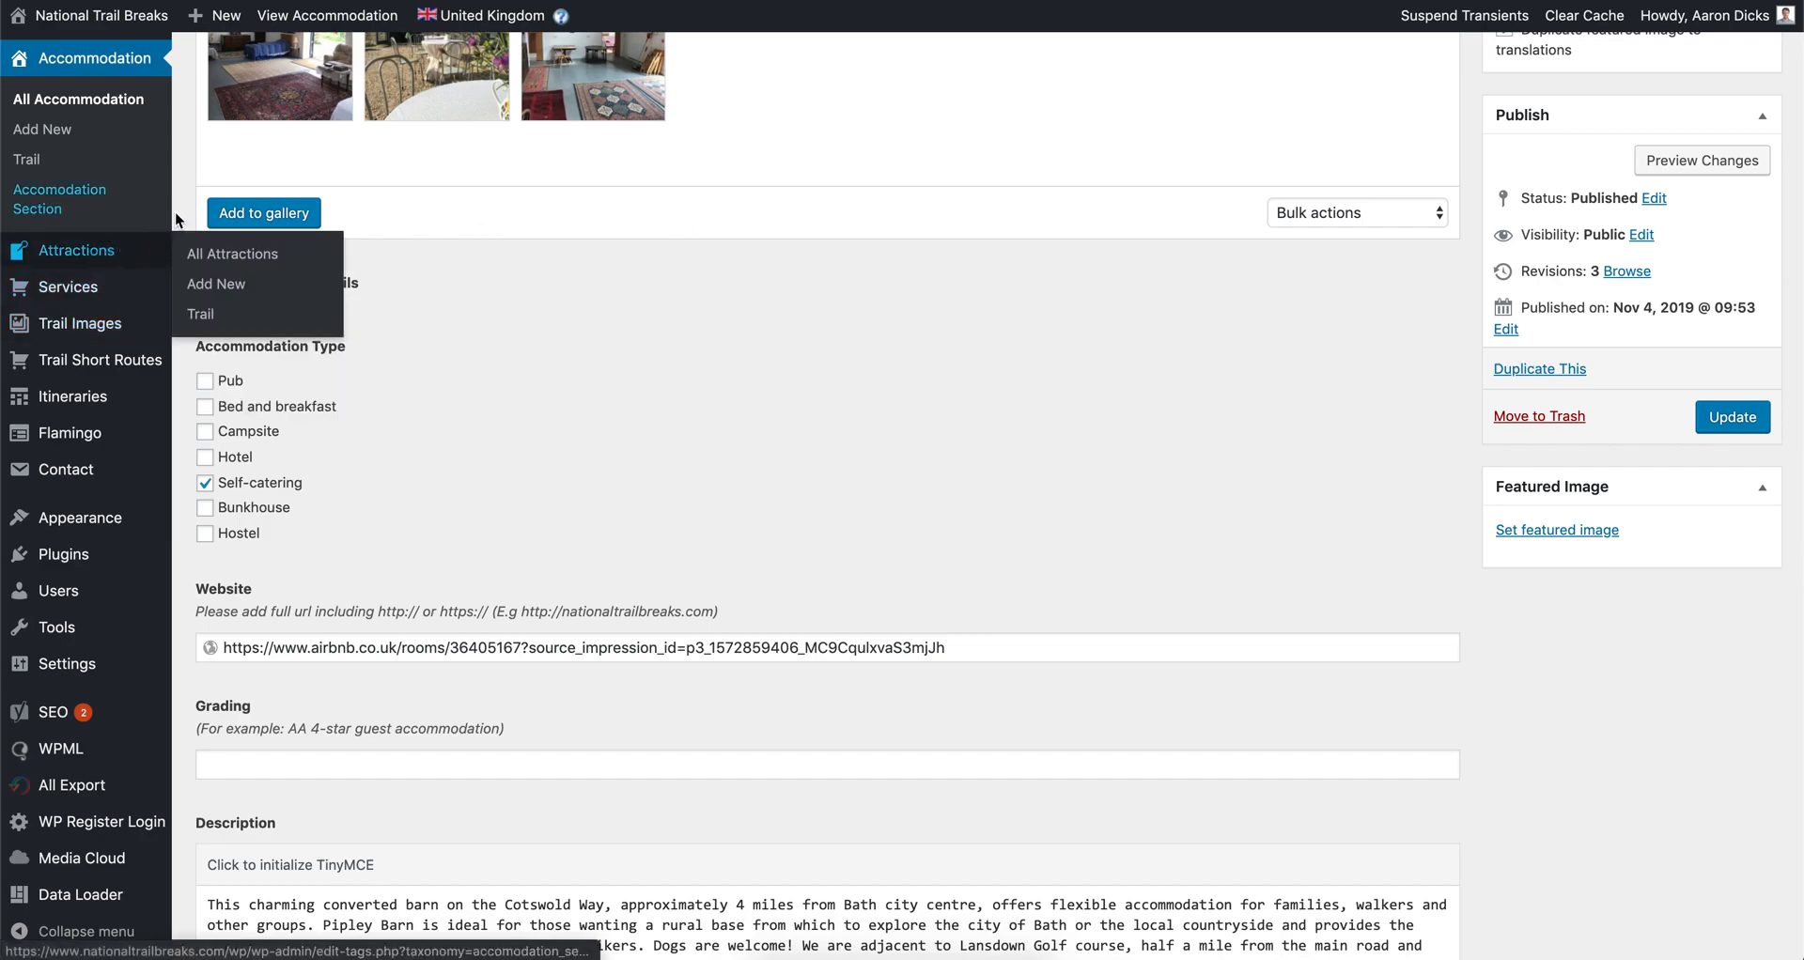